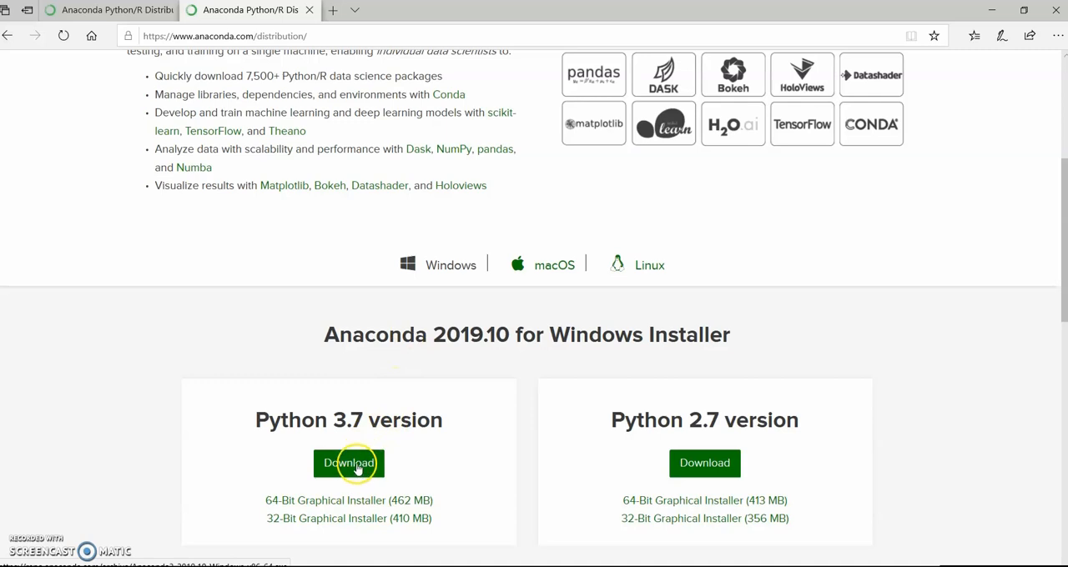
Download the Python 3.7 Windows installer of Anaconda 2019.10 and install it for Just Me in the default destination folder
{"action": "left_click", "coordinate": [357, 470]}
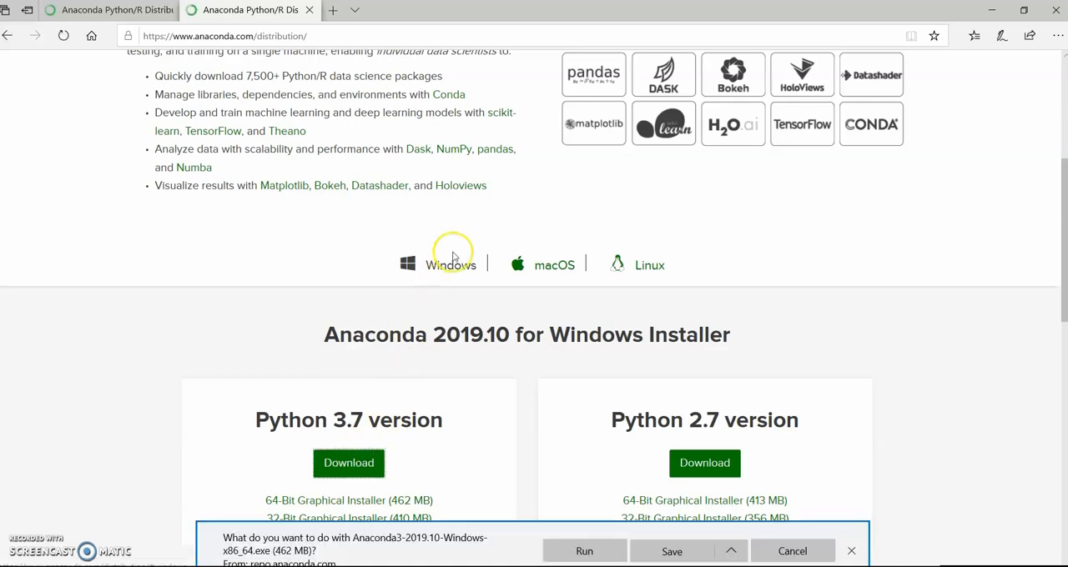
{"action": "left_click", "coordinate": [664, 552]}
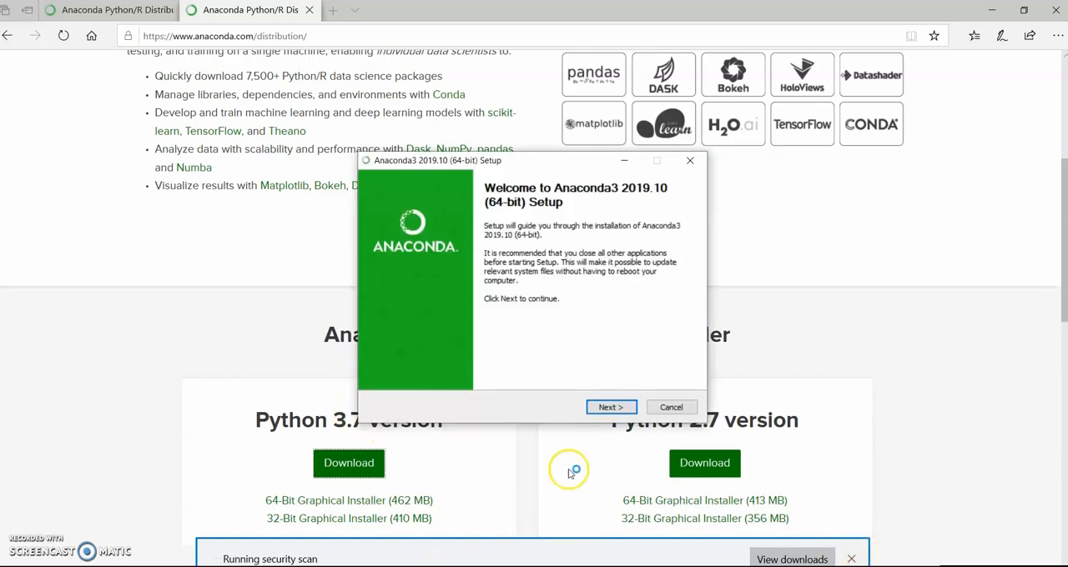
{"action": "left_click", "coordinate": [610, 407]}
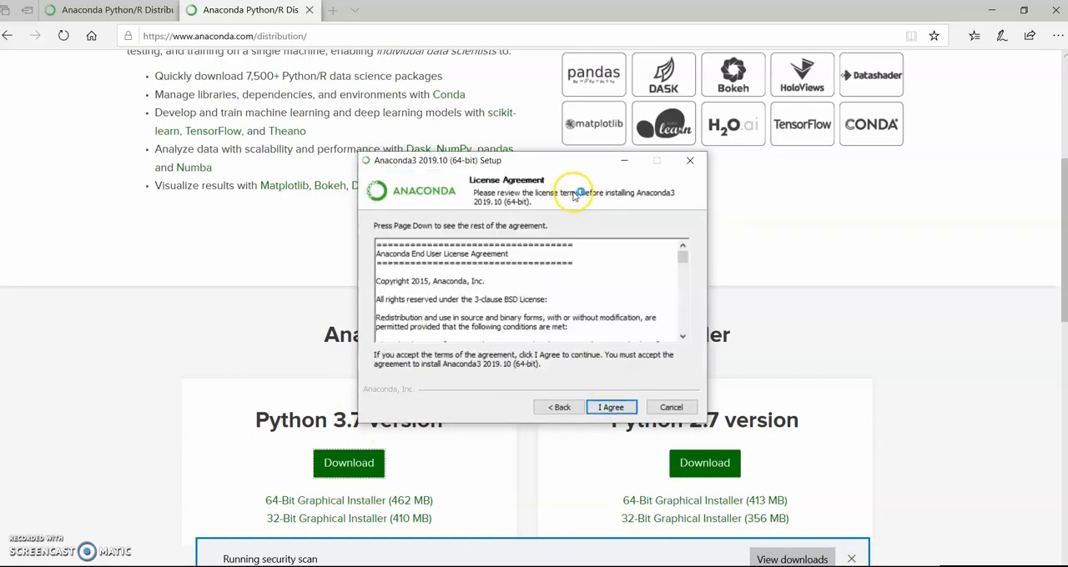
{"action": "left_click", "coordinate": [617, 408]}
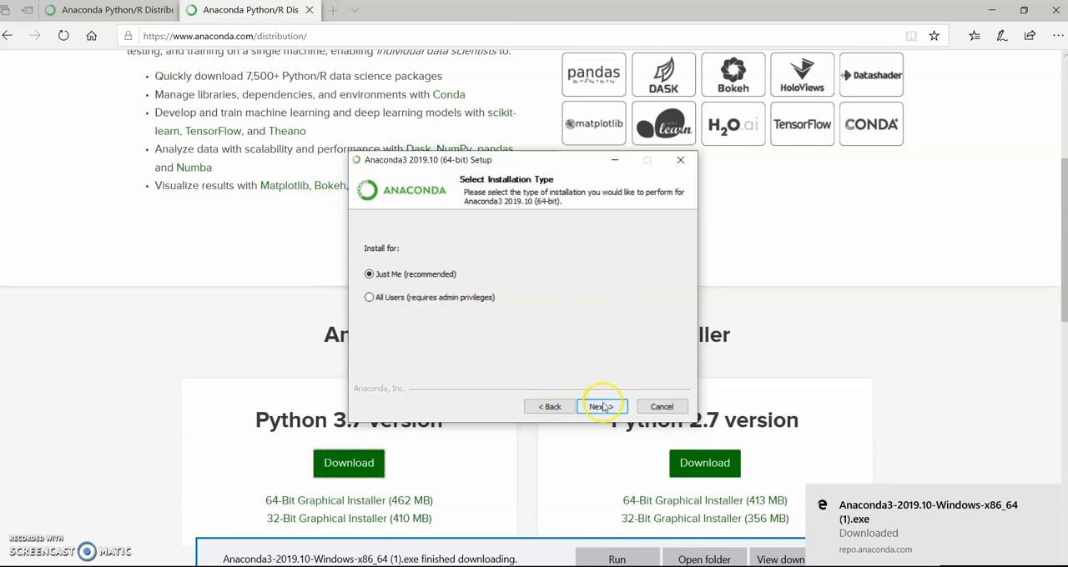
{"action": "left_click", "coordinate": [602, 408]}
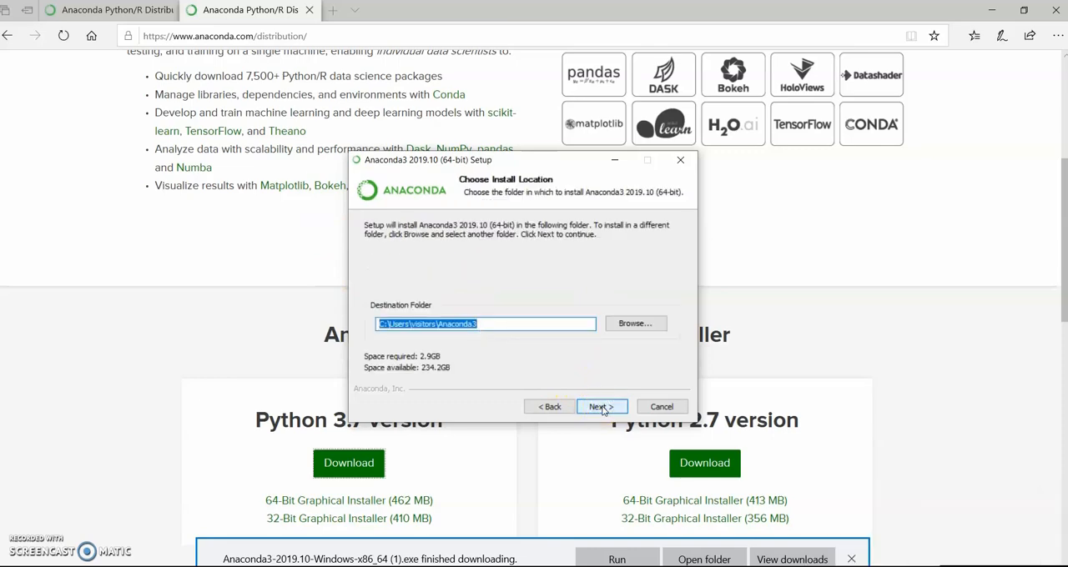
{"action": "left_click", "coordinate": [601, 406]}
{"action": "left_click", "coordinate": [598, 405]}
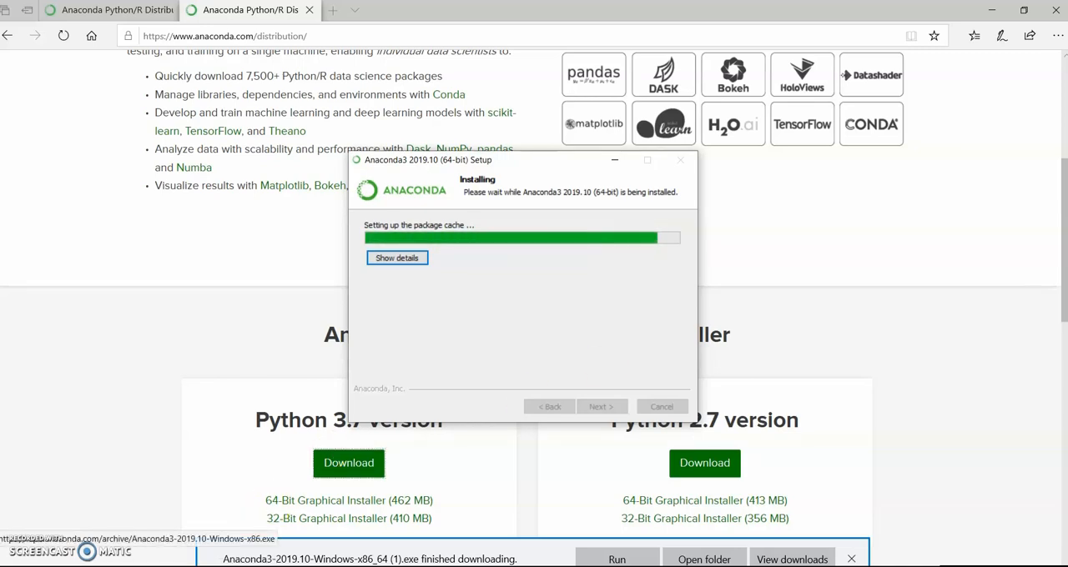
{"action": "left_click", "coordinate": [600, 405]}
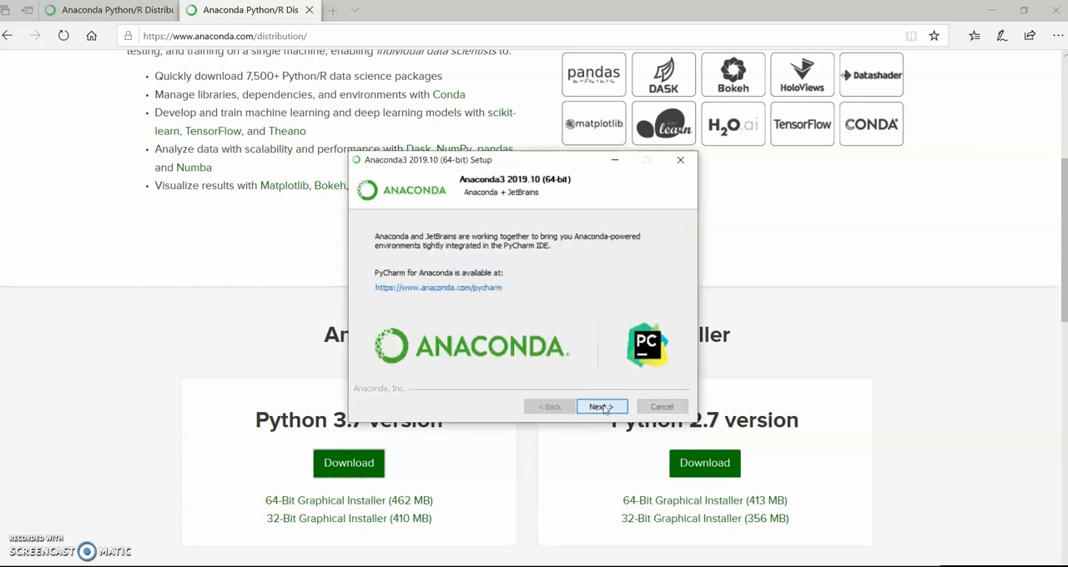
{"action": "left_click", "coordinate": [600, 406]}
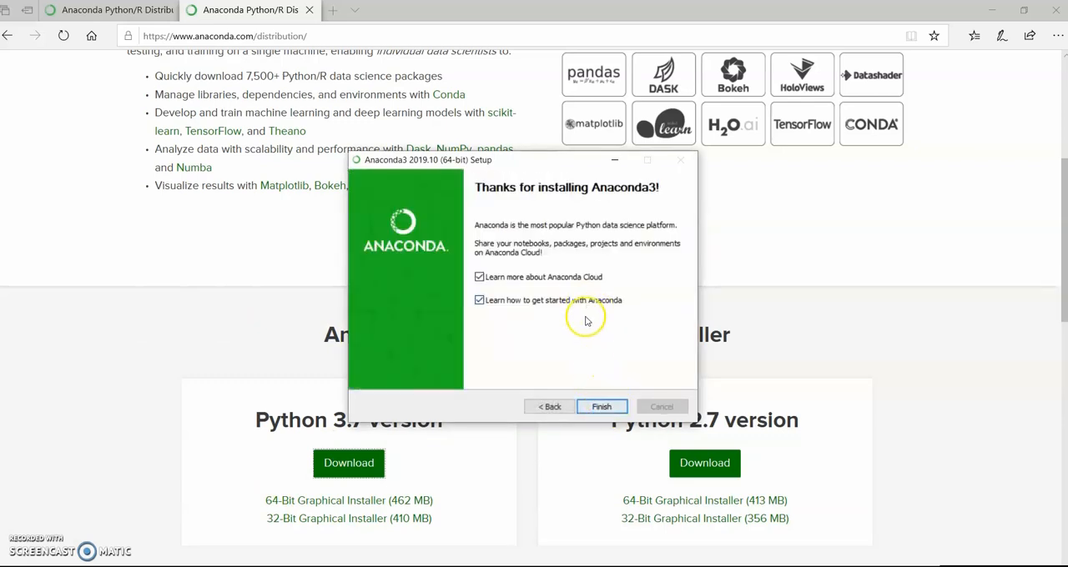
Finish the Anaconda3 setup with the Anaconda Cloud and getting-started options both turned off
{"action": "left_click", "coordinate": [479, 300]}
{"action": "left_click", "coordinate": [480, 277]}
{"action": "left_click", "coordinate": [602, 407]}
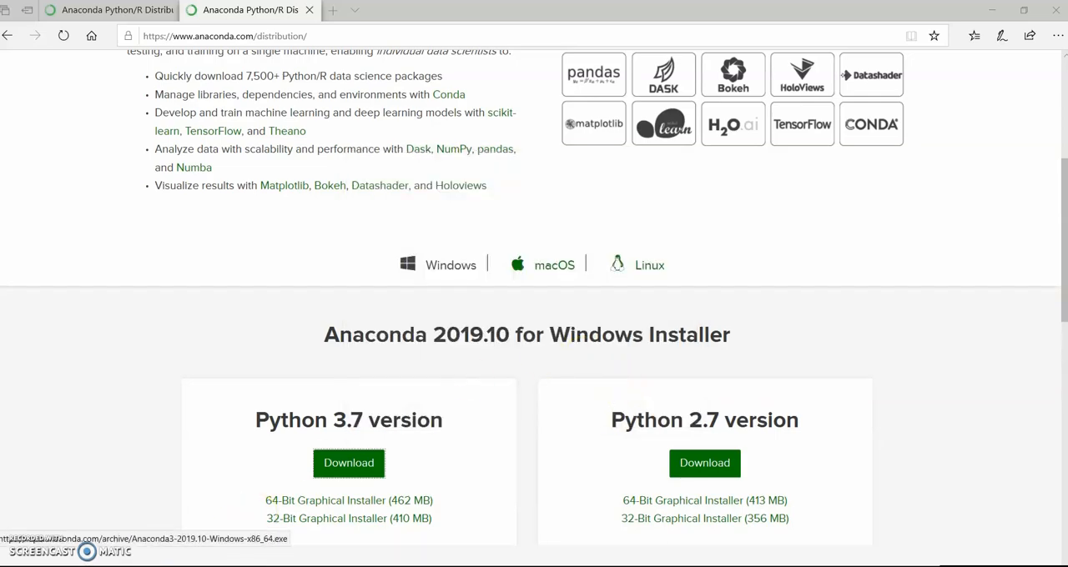
{"action": "left_click", "coordinate": [14, 566]}
{"action": "left_click", "coordinate": [83, 566]}
{"action": "type", "text": "anaconda"}
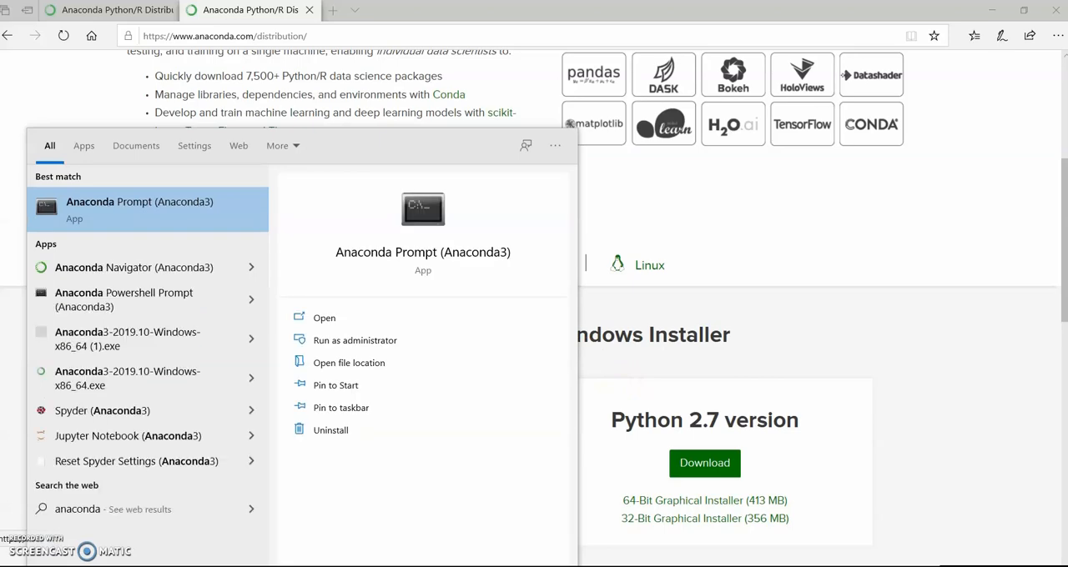
{"action": "key", "text": "Return"}
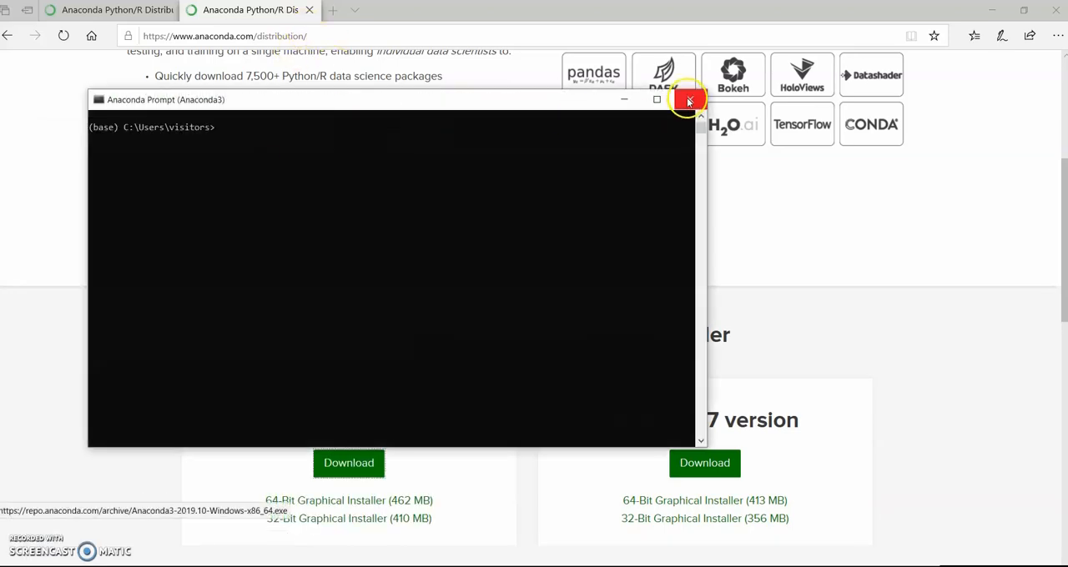
{"action": "left_click", "coordinate": [480, 231]}
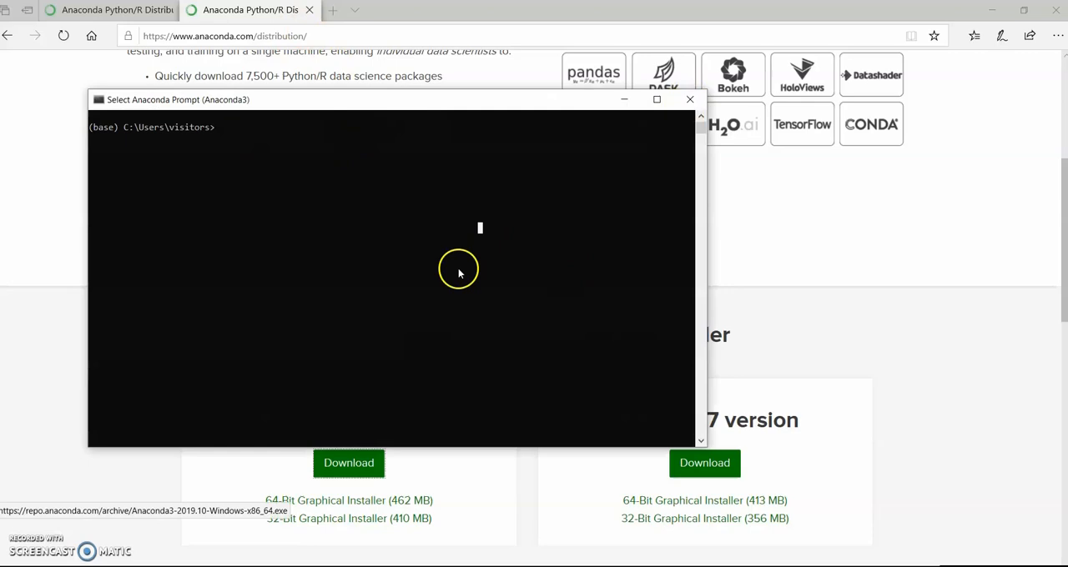
{"action": "left_click", "coordinate": [689, 101]}
Find Anaconda Prompt (Anaconda3) by searching Windows for "ana" and run it as administrator
{"action": "key", "text": "super"}
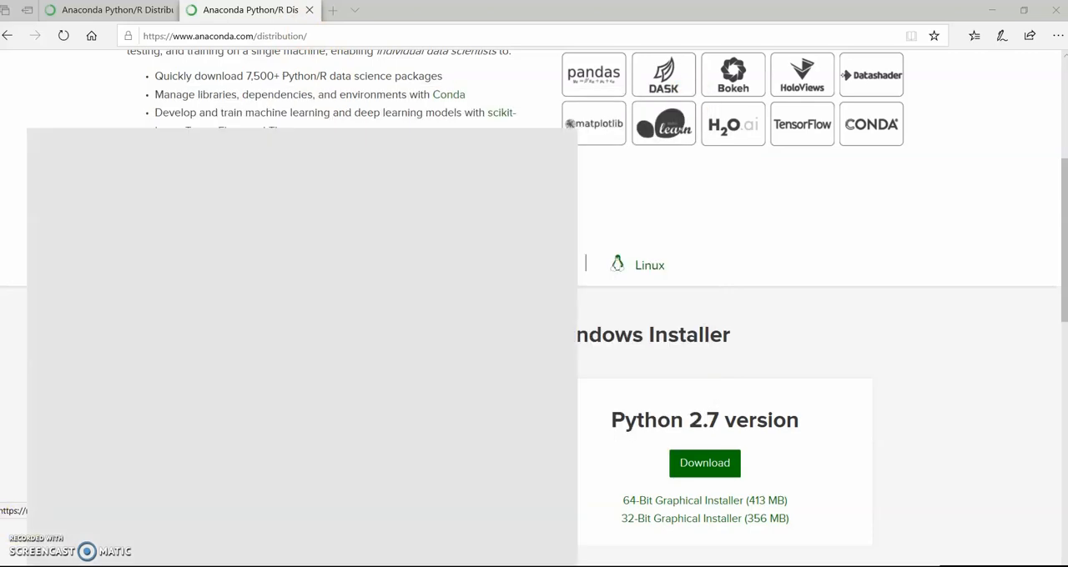
{"action": "type", "text": "ana"}
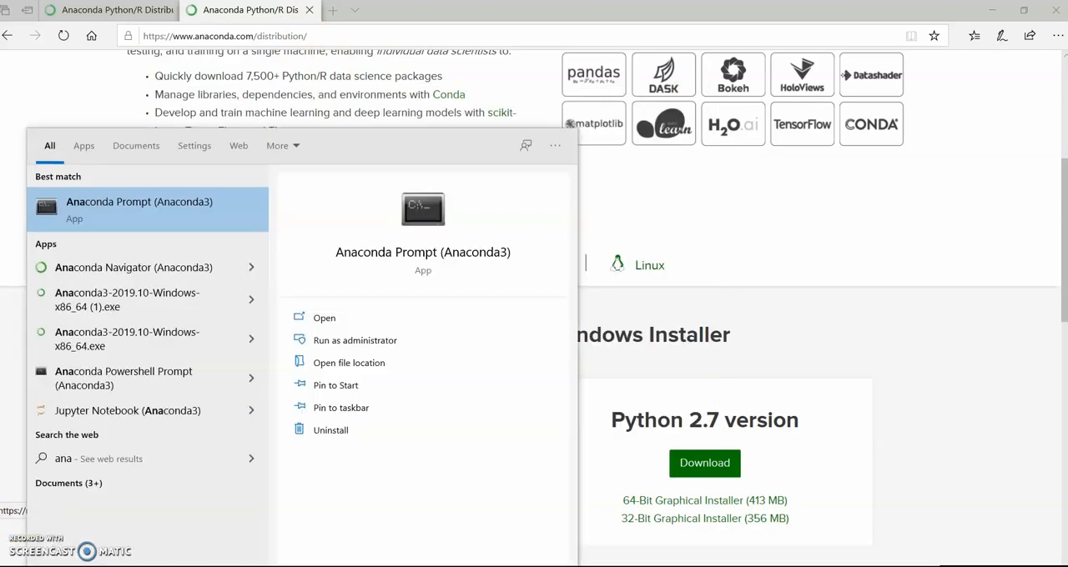
{"action": "right_click", "coordinate": [146, 218]}
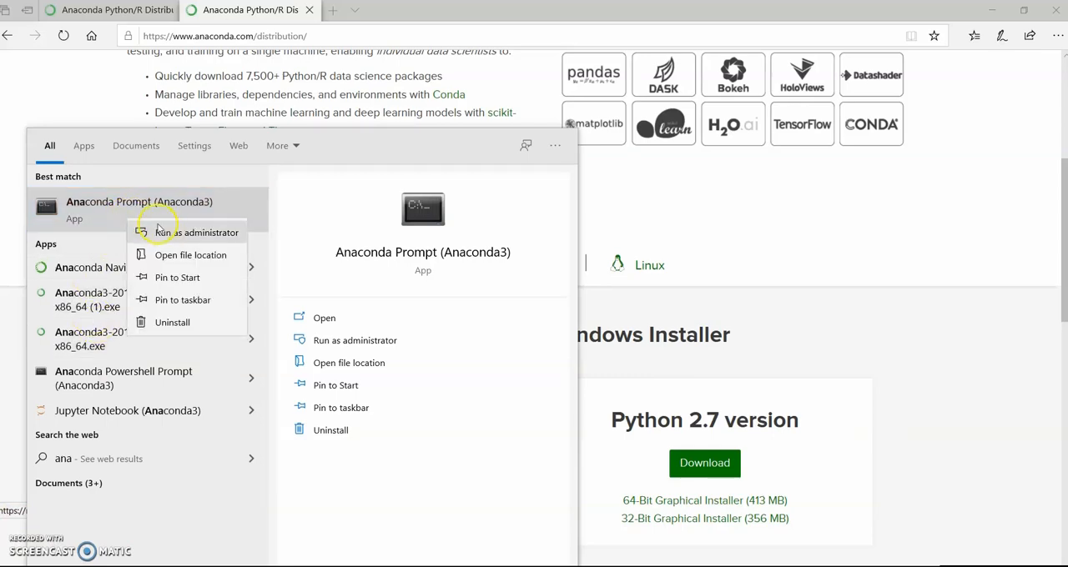
{"action": "left_click", "coordinate": [166, 235]}
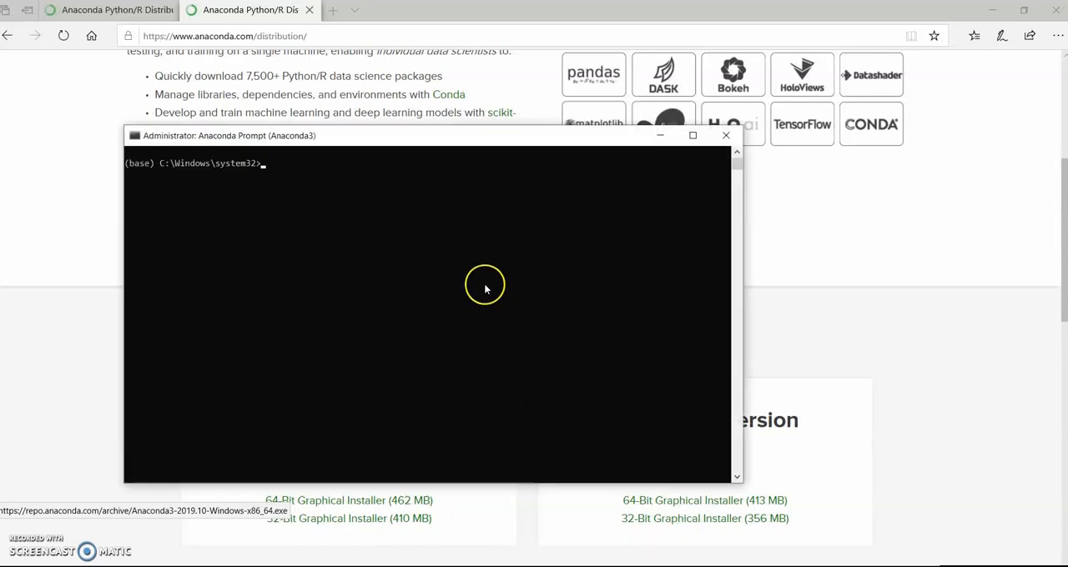
Create a conda environment with "conda create -n tensorflow_cpu pip python=3.6" and accept the package installation
{"action": "left_click", "coordinate": [486, 286]}
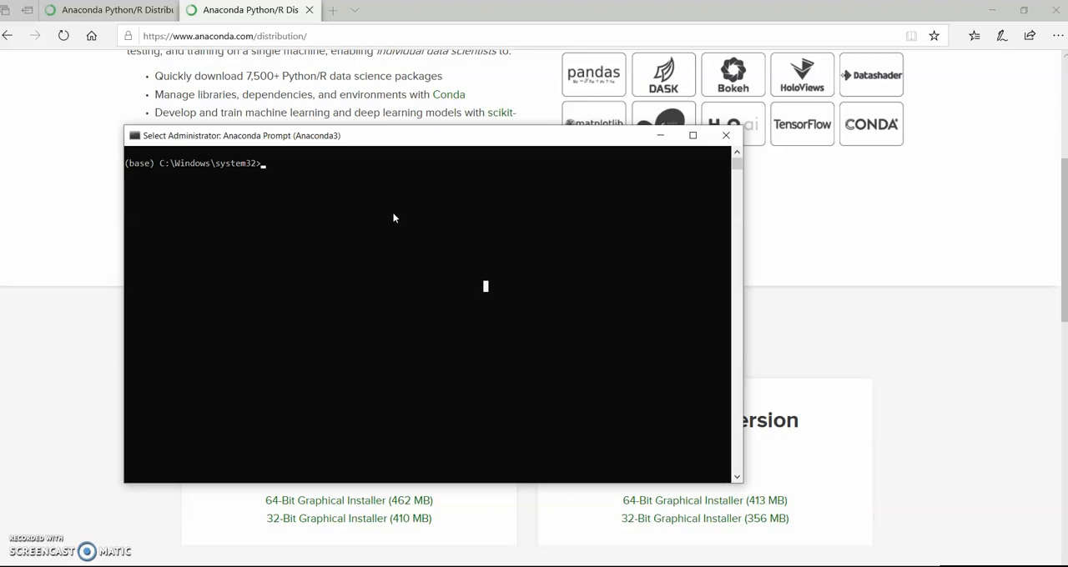
{"action": "type", "text": "co"}
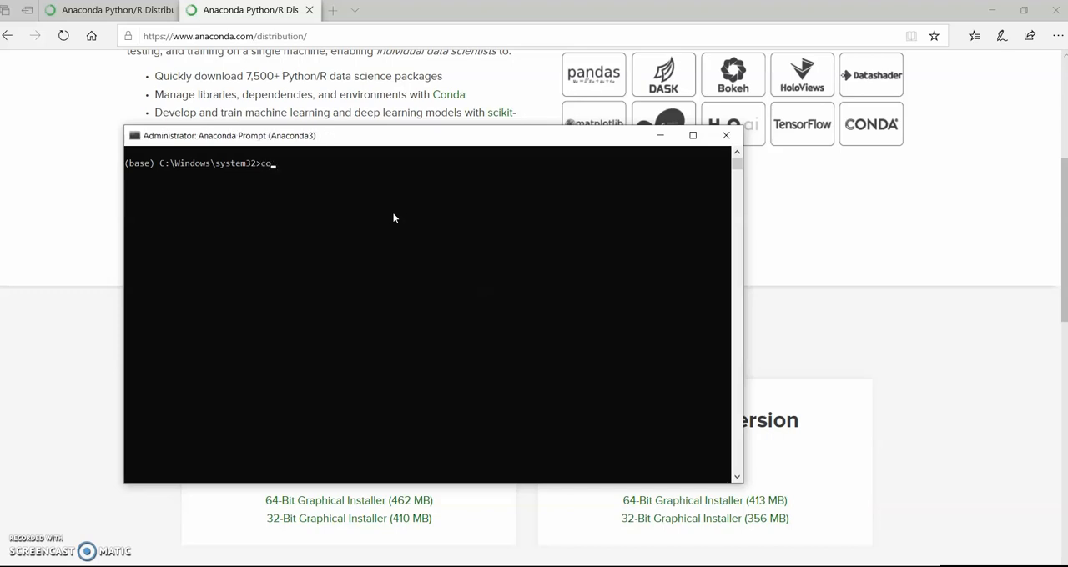
{"action": "type", "text": "nda create -n tensorflow_cpu p"}
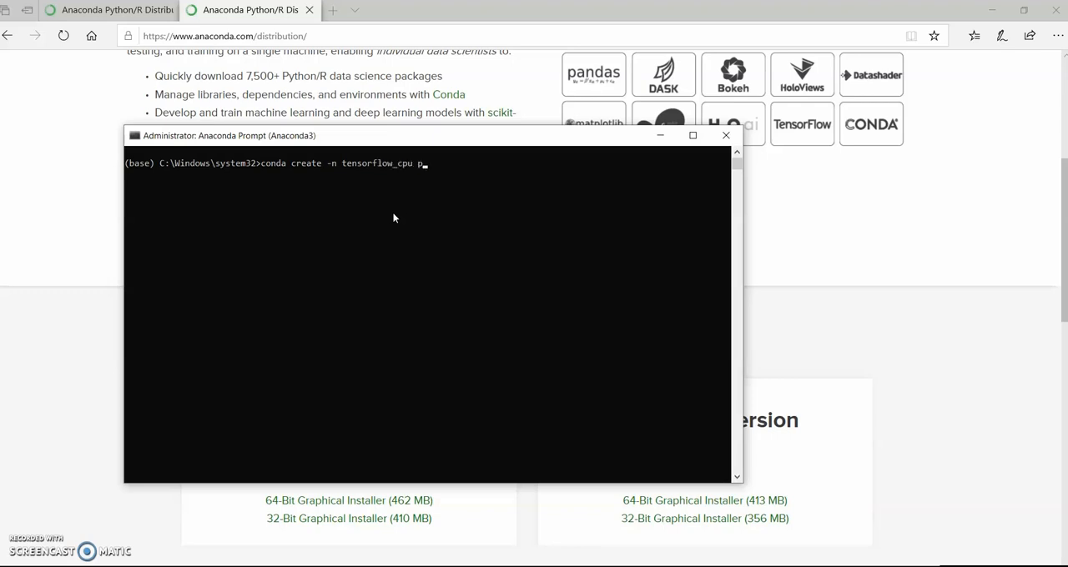
{"action": "type", "text": "ip python=3.6"}
{"action": "key", "text": "Return"}
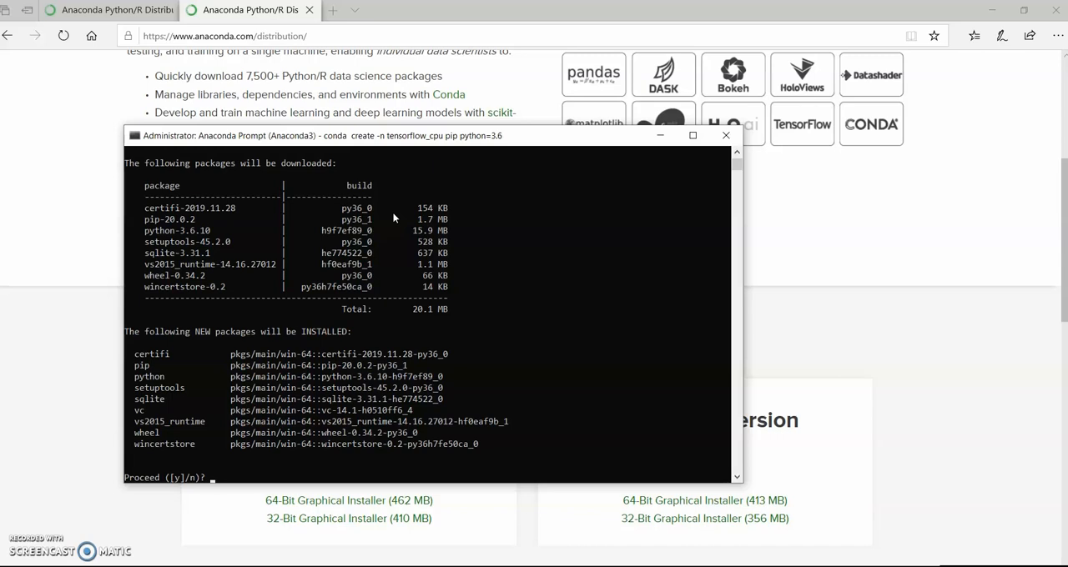
{"action": "type", "text": "y"}
{"action": "key", "text": "Return"}
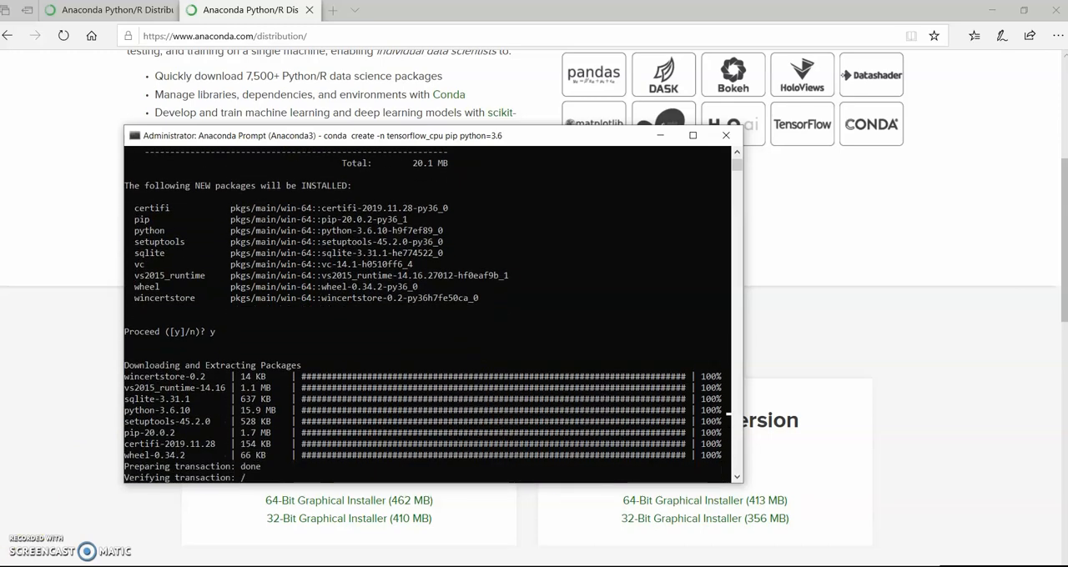
Activate the new environment with "conda activate tensorflow_cpu"
{"action": "left_click", "coordinate": [426, 432]}
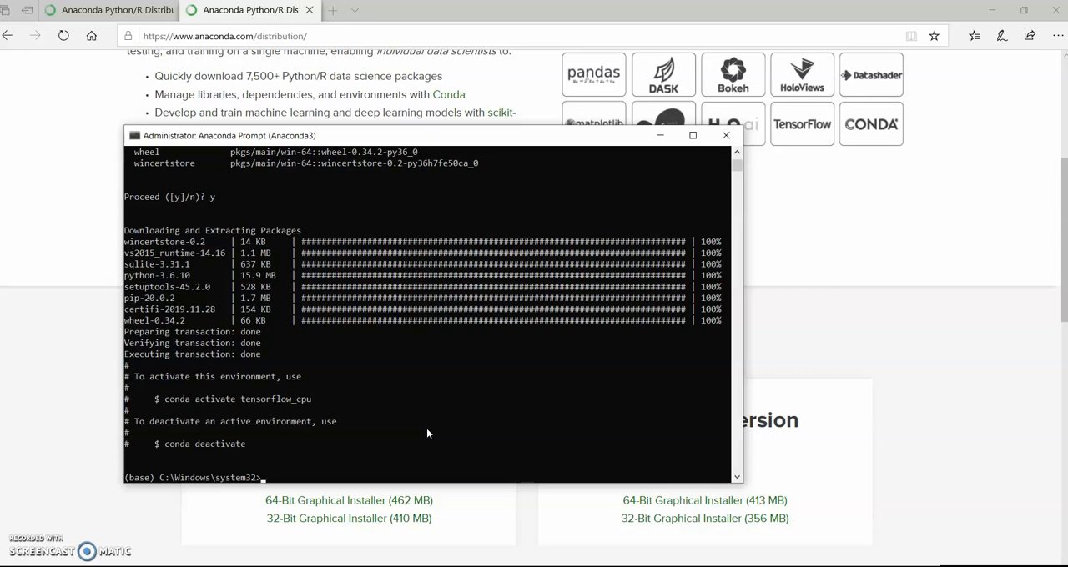
{"action": "left_click", "coordinate": [422, 432]}
{"action": "type", "text": "conda activate tensorf"}
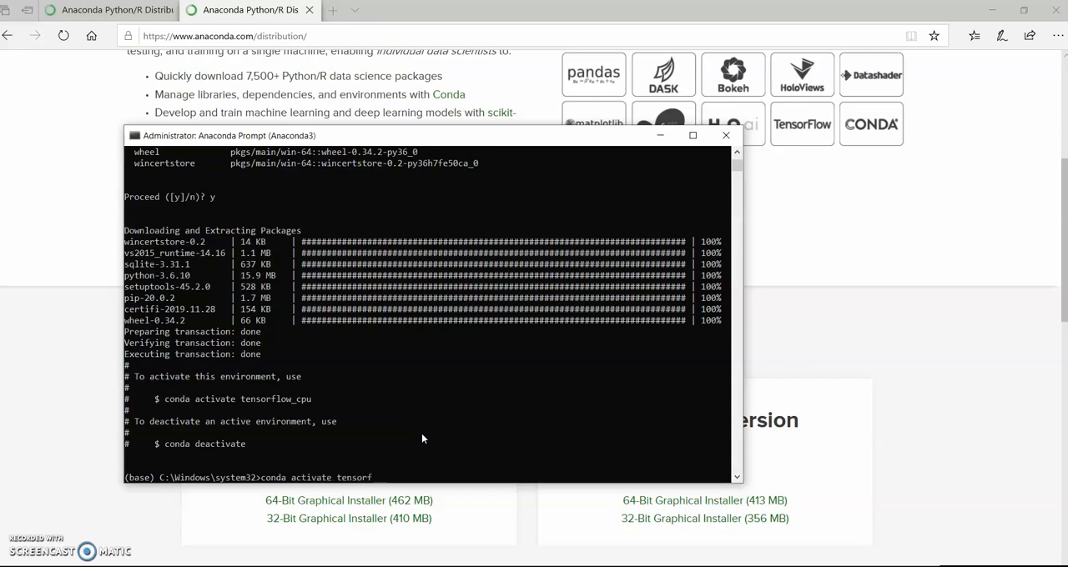
{"action": "type", "text": "low_cpu"}
{"action": "key", "text": "Return"}
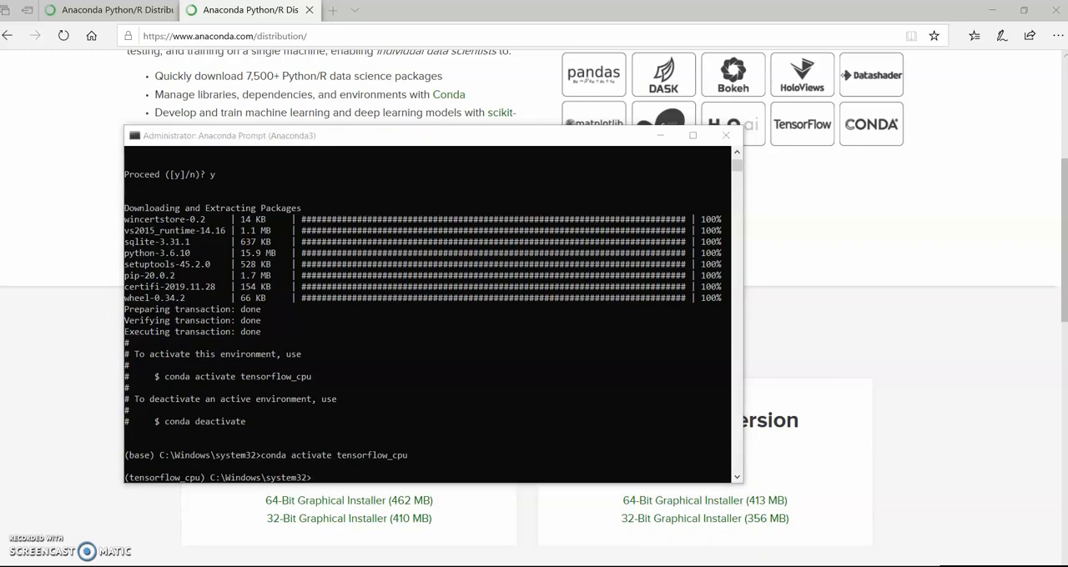
Install TensorFlow 1.13.1 in the active environment with "pip install --upgrade tensorflow==1.13.1"
{"action": "left_click", "coordinate": [286, 472]}
{"action": "type", "text": "pip"}
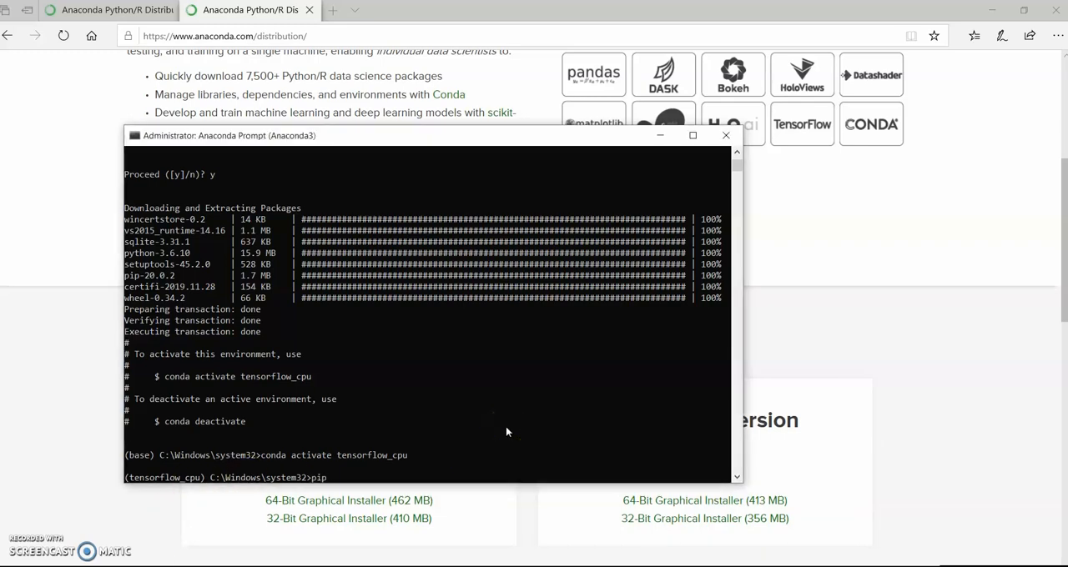
{"action": "type", "text": " install --upgrade"}
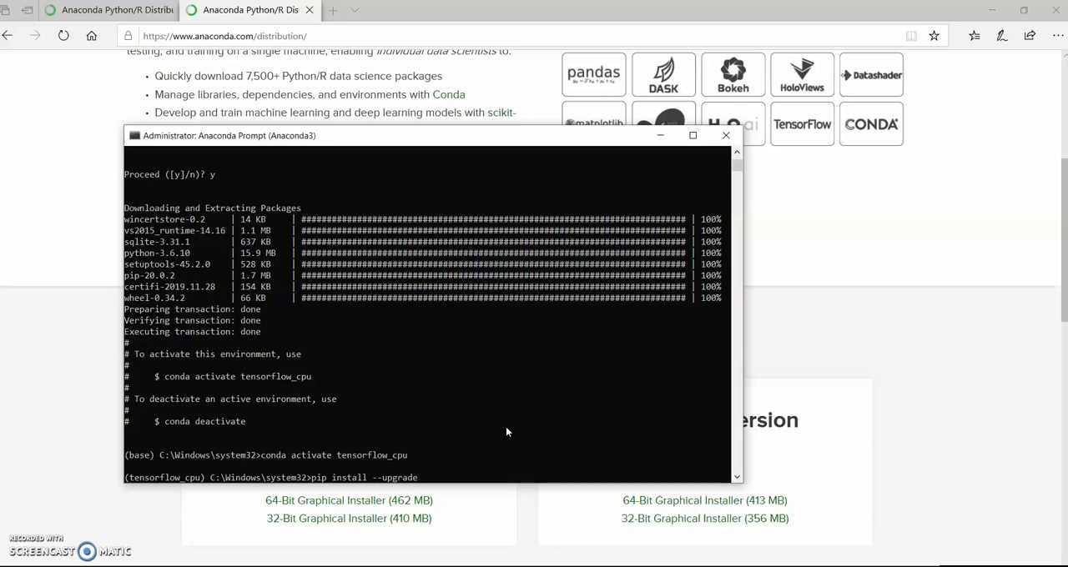
{"action": "type", "text": " tensorflow==1/"}
{"action": "key", "text": "BackSpace"}
{"action": "type", "text": ".13.1"}
{"action": "key", "text": "Return"}
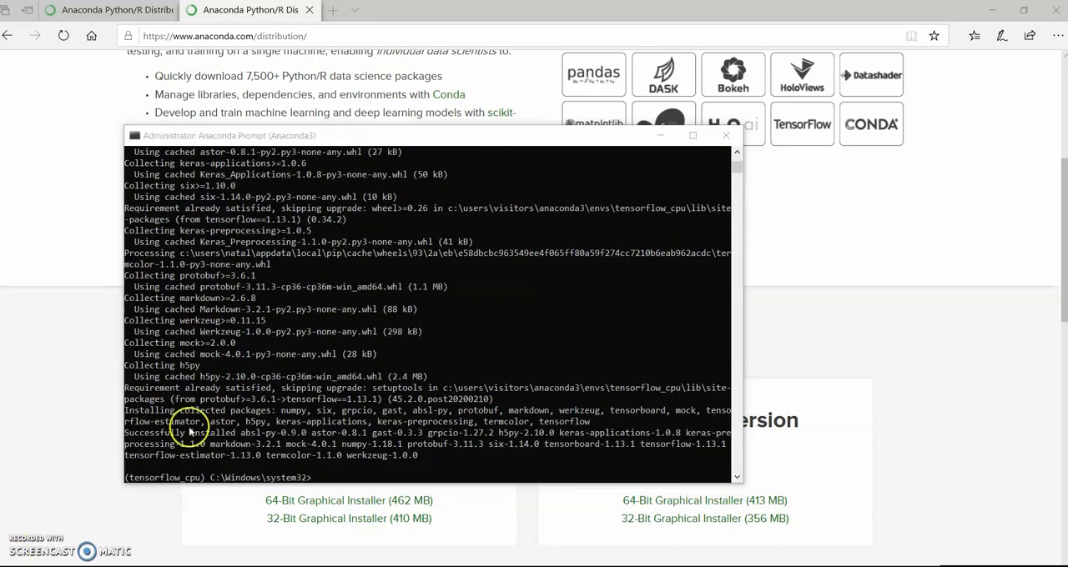
Install Keras in the tensorflow_cpu environment with "pip install keras"
{"action": "left_click", "coordinate": [412, 431]}
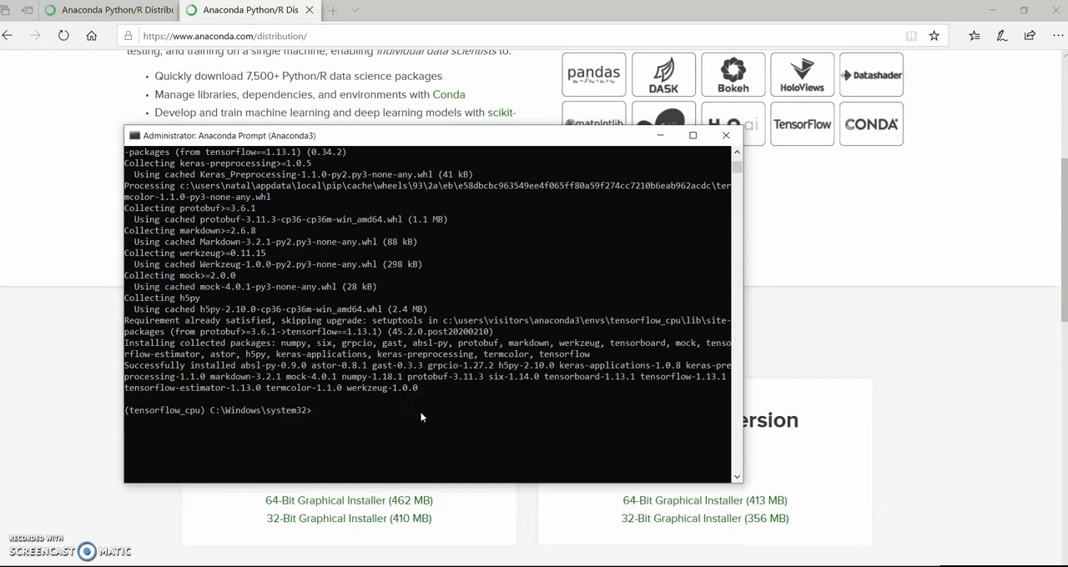
{"action": "type", "text": "pip install keras"}
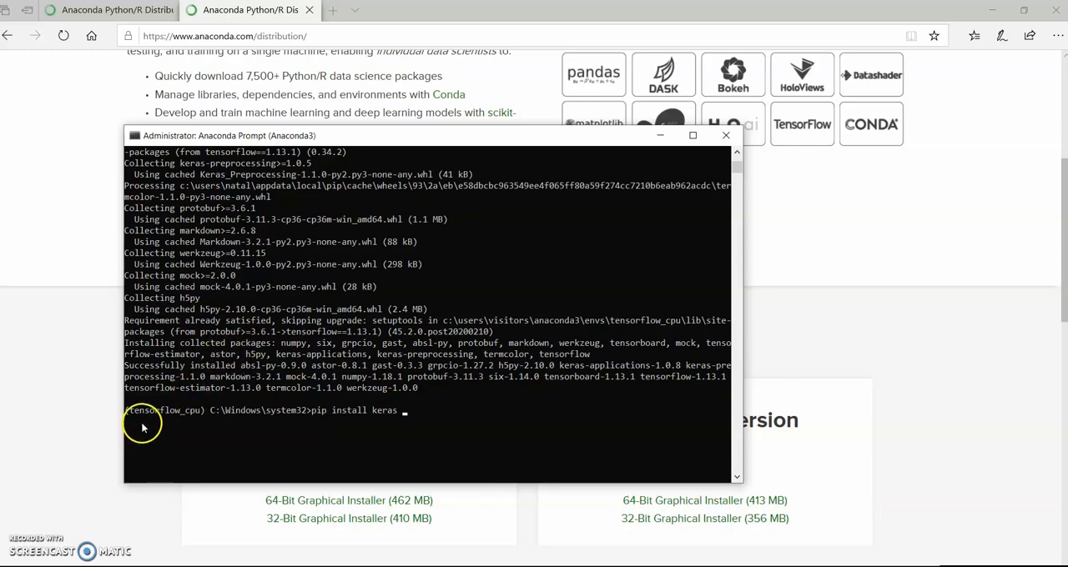
{"action": "left_click_drag", "start_coordinate": [136, 421], "coordinate": [232, 423]}
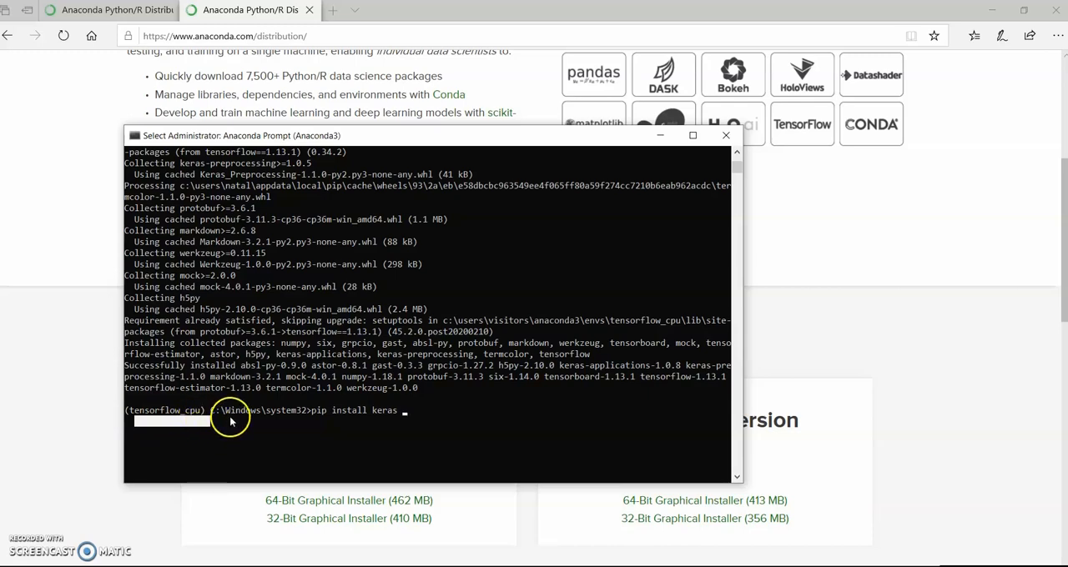
{"action": "left_click", "coordinate": [419, 412]}
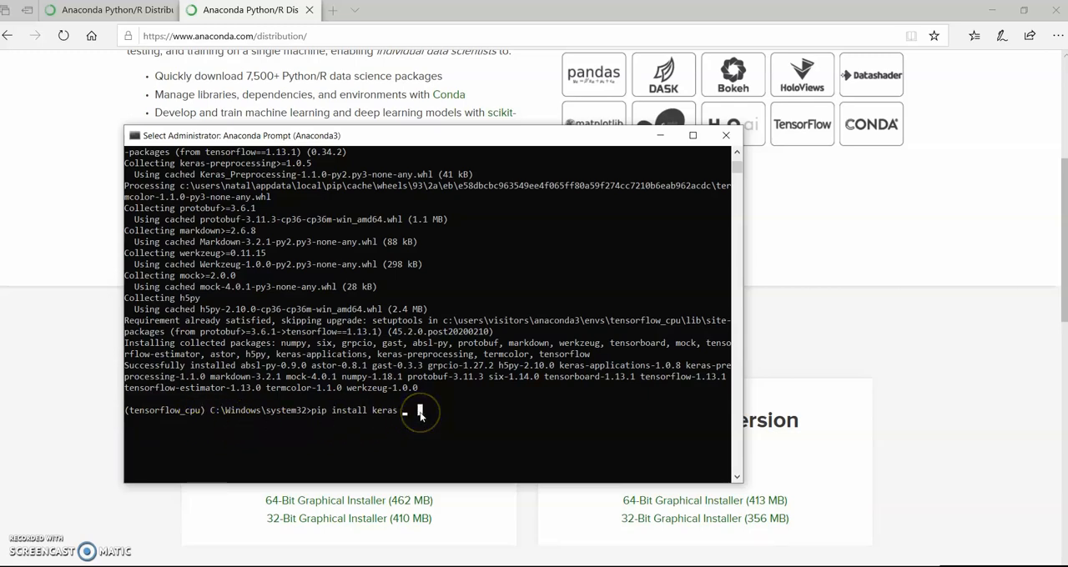
{"action": "key", "text": "Escape"}
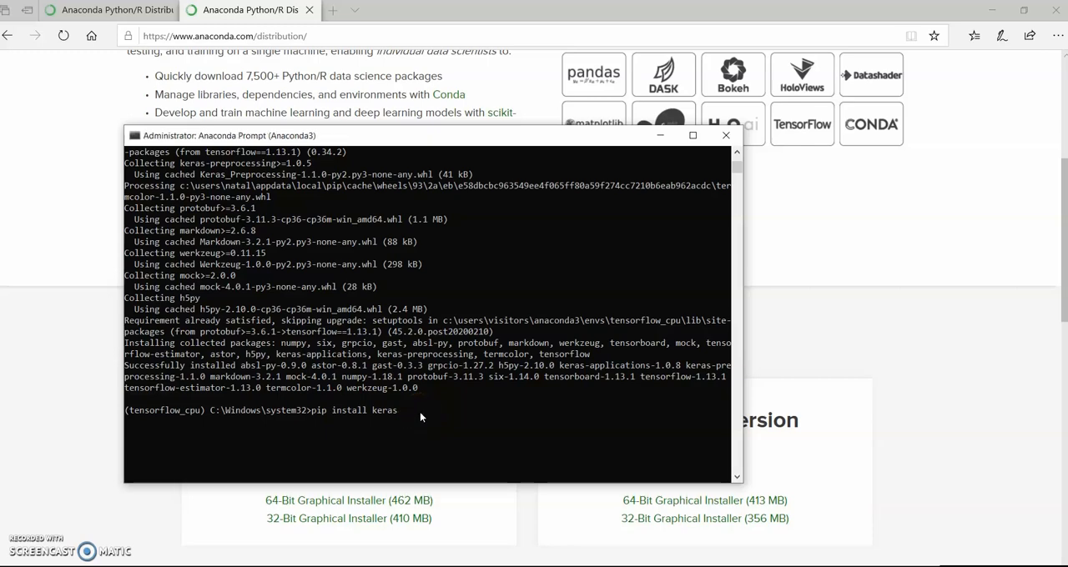
{"action": "key", "text": "Return"}
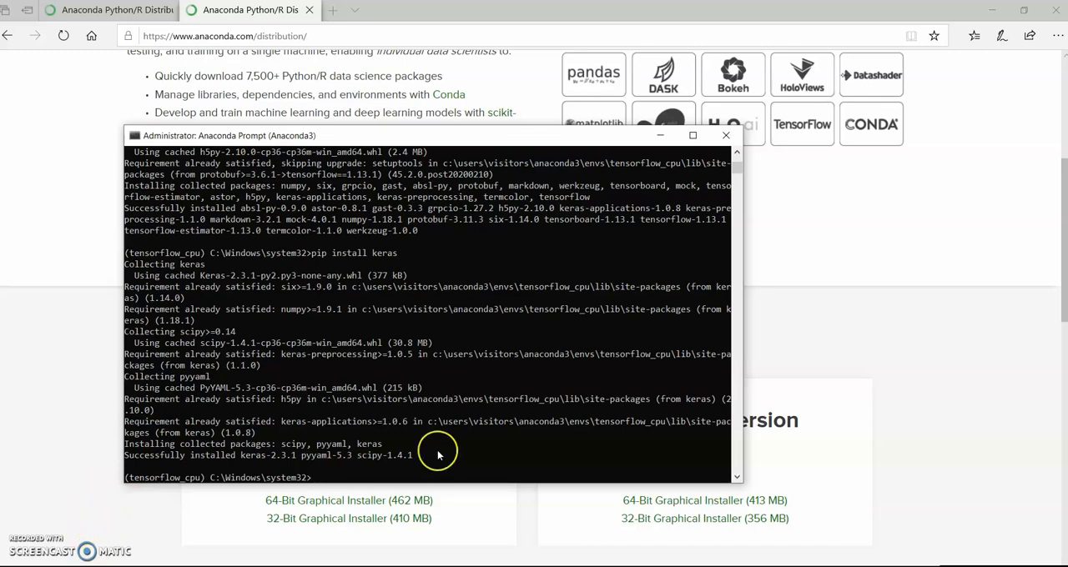
Start Python in the environment and run "import tensorflow as tf" to test the TensorFlow installation
{"action": "type", "text": "python"}
{"action": "key", "text": "Return"}
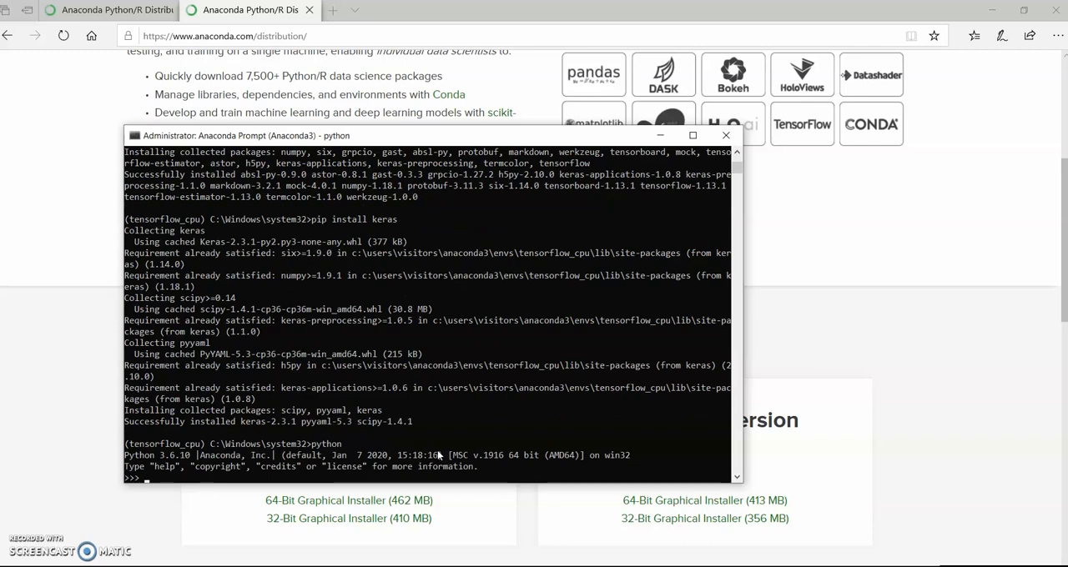
{"action": "type", "text": "import tensorflow as tf"}
{"action": "key", "text": "Return"}
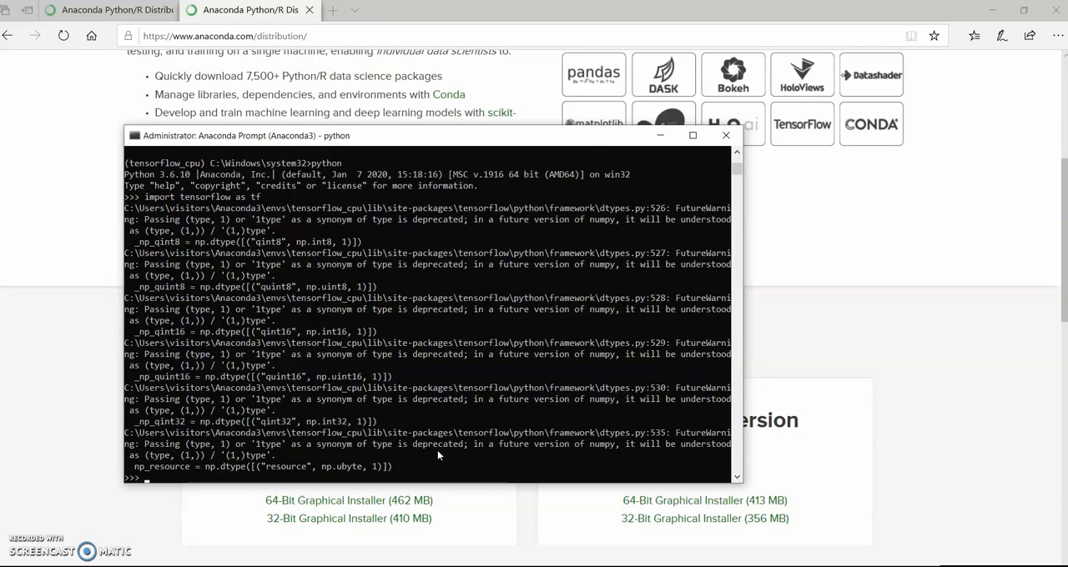
Run "import keras" to test the Keras installation, and leave the Python session with "exit()"
{"action": "type", "text": "import keras"}
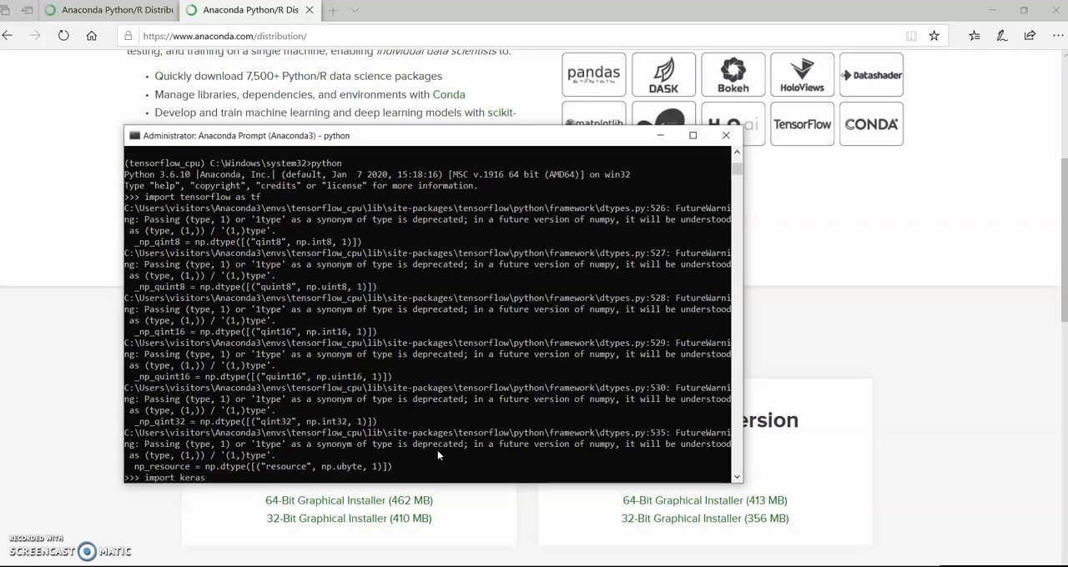
{"action": "key", "text": "Return"}
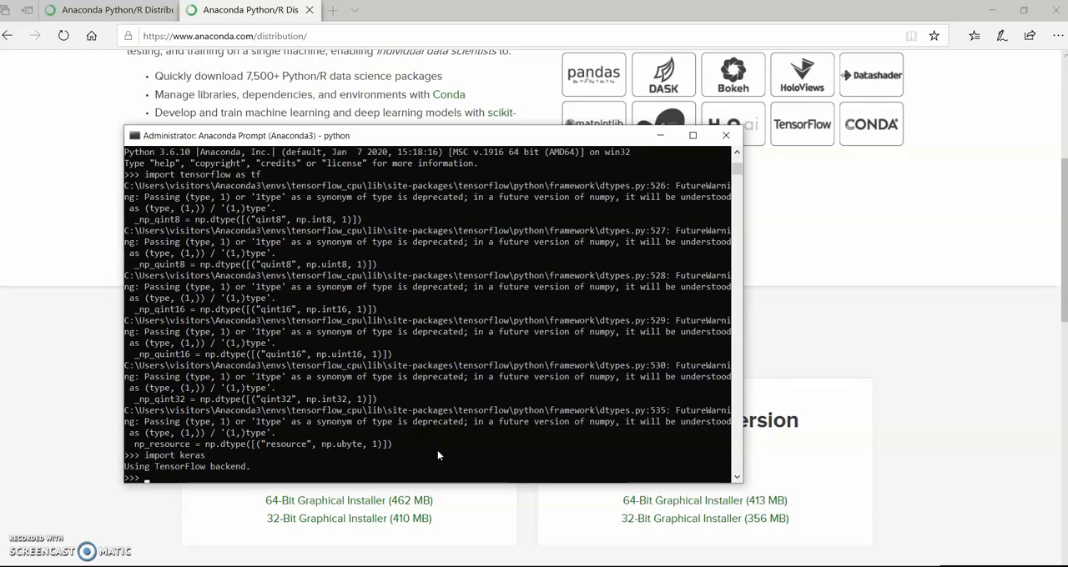
{"action": "type", "text": "exit()"}
{"action": "key", "text": "Return"}
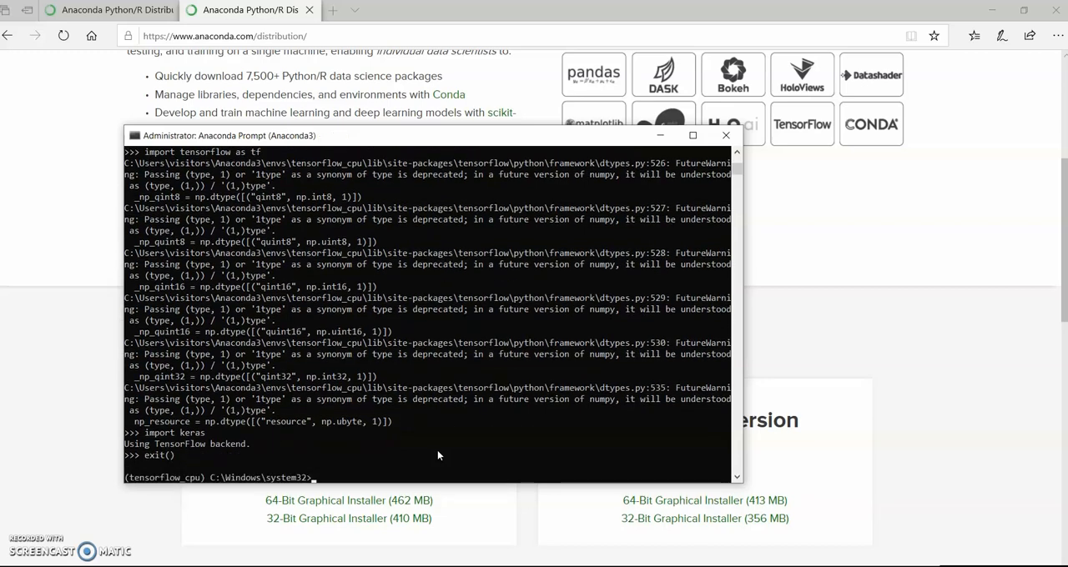
{"action": "left_click", "coordinate": [438, 450]}
{"action": "left_click", "coordinate": [402, 430]}
{"action": "left_click", "coordinate": [393, 465]}
{"action": "left_click", "coordinate": [951, 306]}
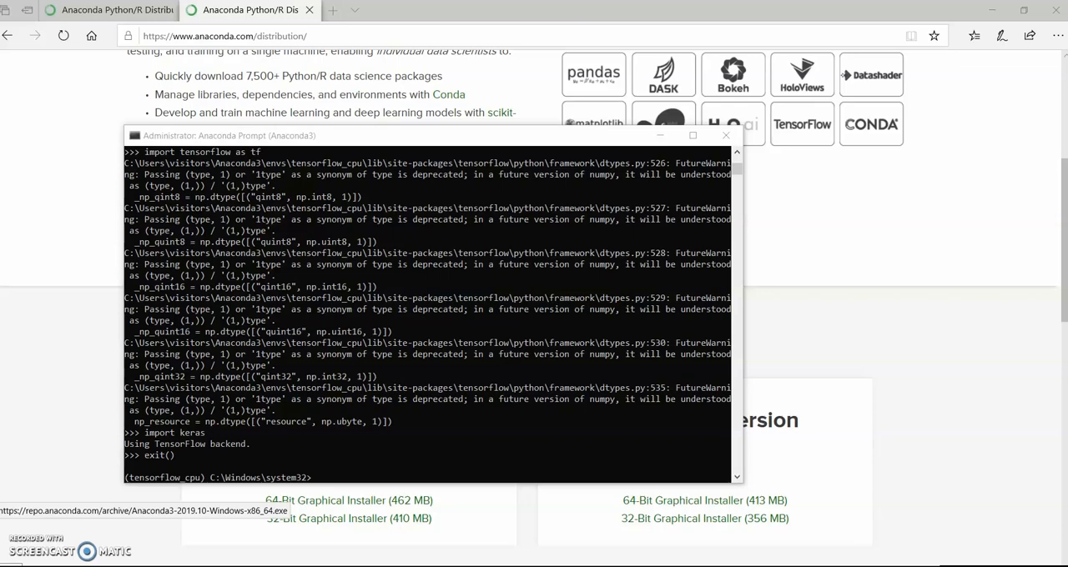
Search Windows for "spy" and launch Spyder (Anaconda3)
{"action": "left_click", "coordinate": [10, 558]}
{"action": "type", "text": "spy"}
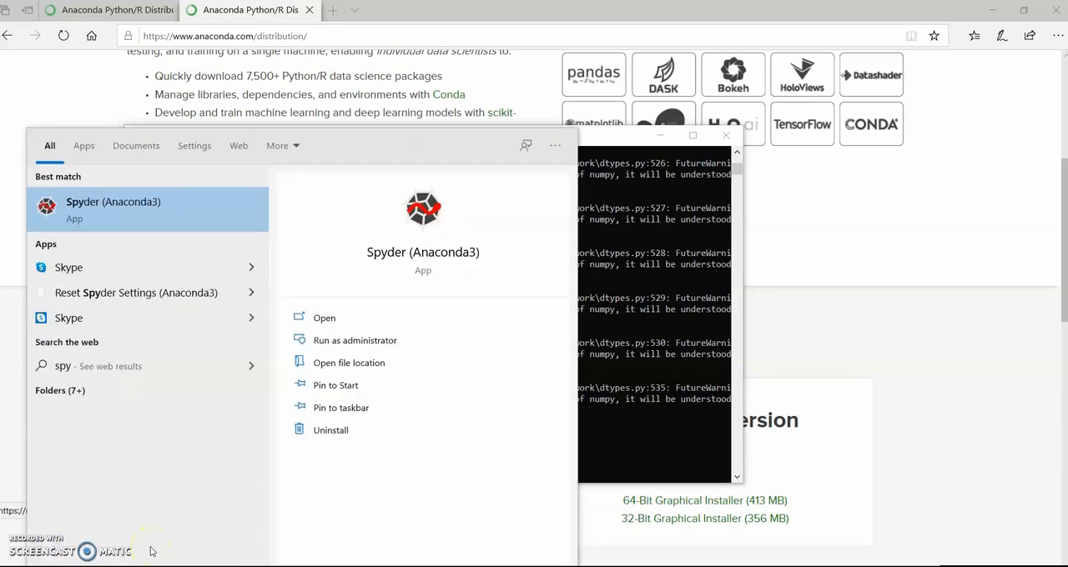
{"action": "left_click", "coordinate": [133, 207]}
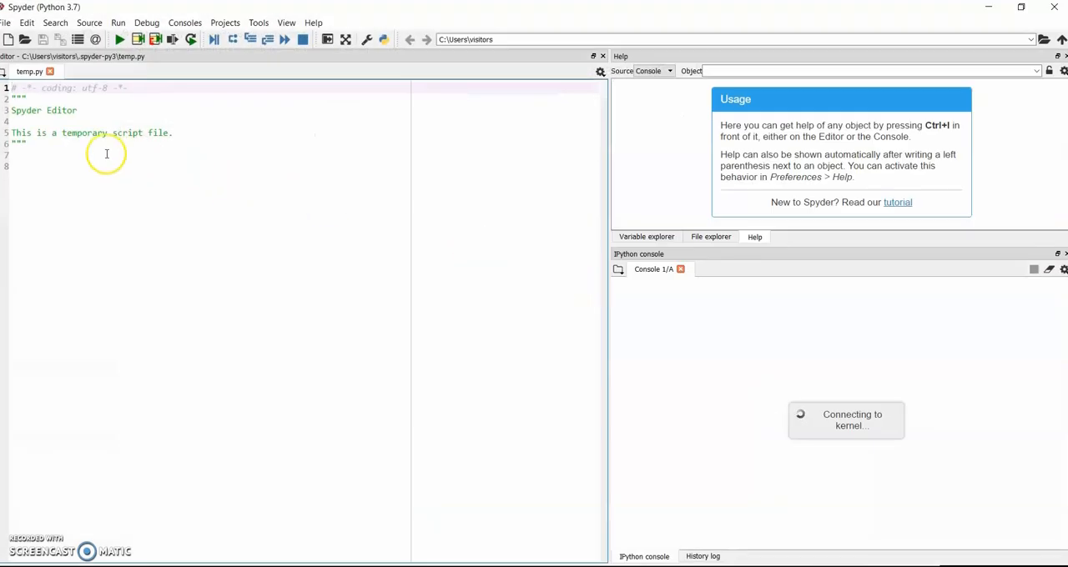
Add the lines "import tensorflow as tf" and "import keras" below the script's header comment and save the file
{"action": "left_click", "coordinate": [105, 153]}
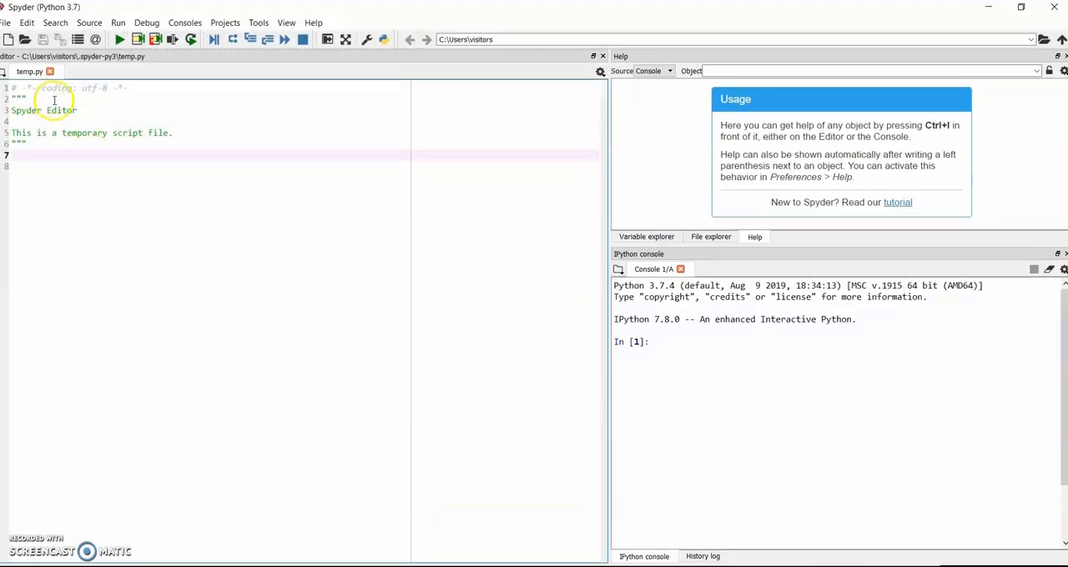
{"action": "type", "text": "im"}
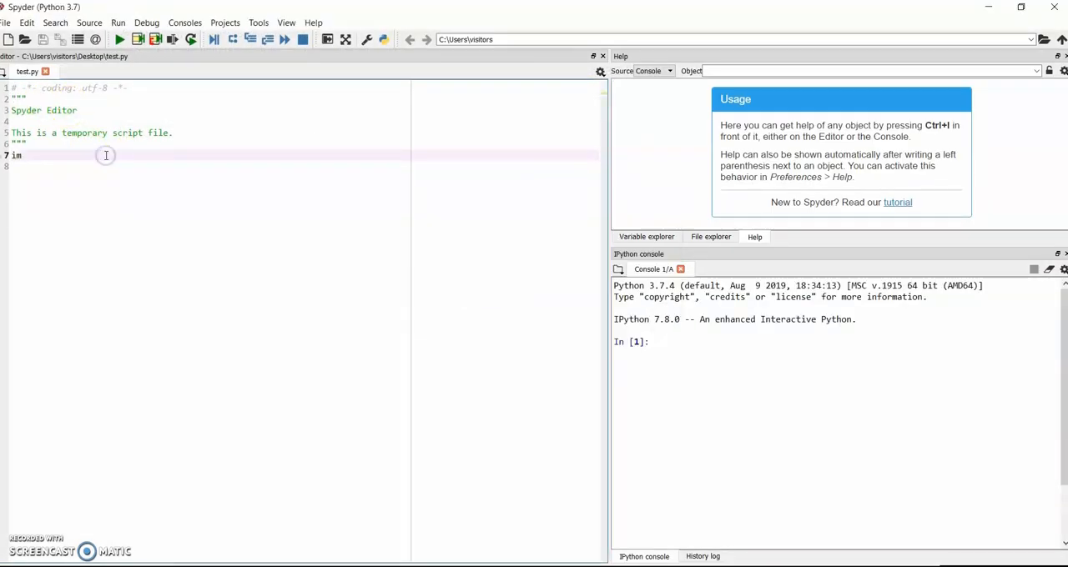
{"action": "type", "text": "port"}
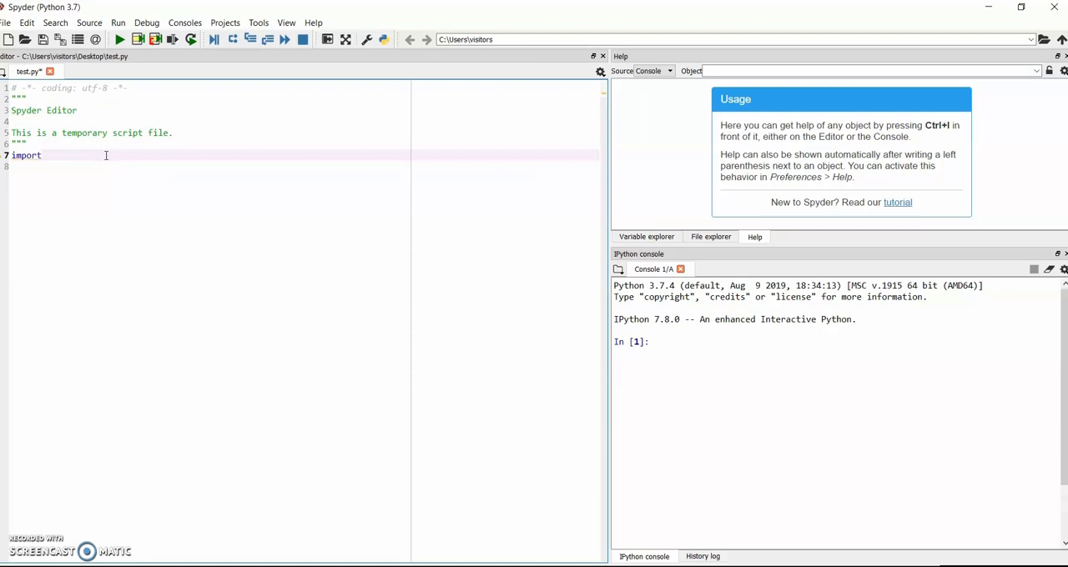
{"action": "type", "text": " tensorflow as tf"}
{"action": "key", "text": "Return"}
{"action": "type", "text": "import ker"}
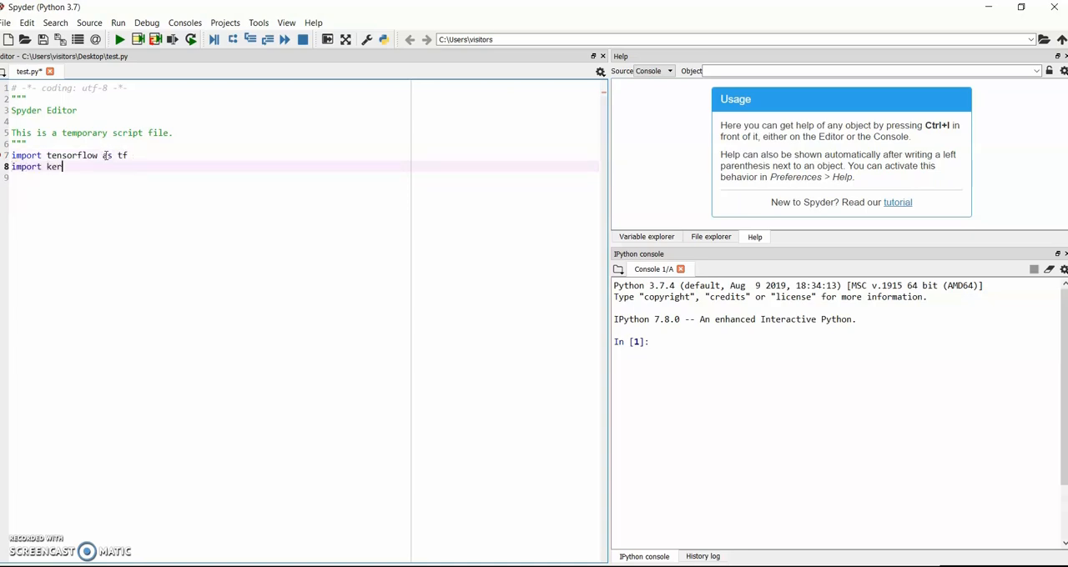
{"action": "type", "text": "as"}
{"action": "key", "text": "Return"}
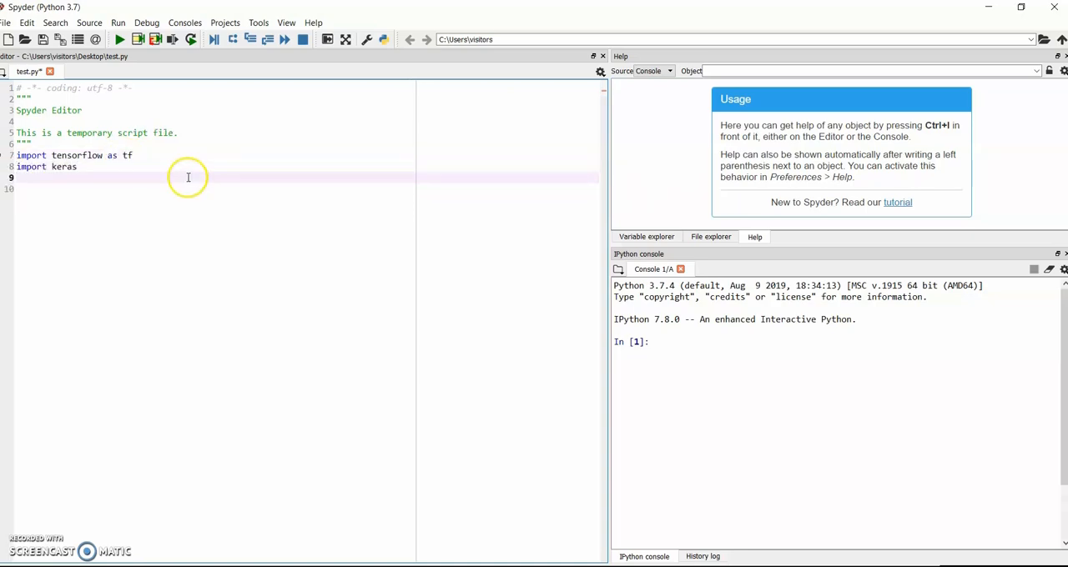
{"action": "key", "text": "Down"}
{"action": "left_click", "coordinate": [43, 39]}
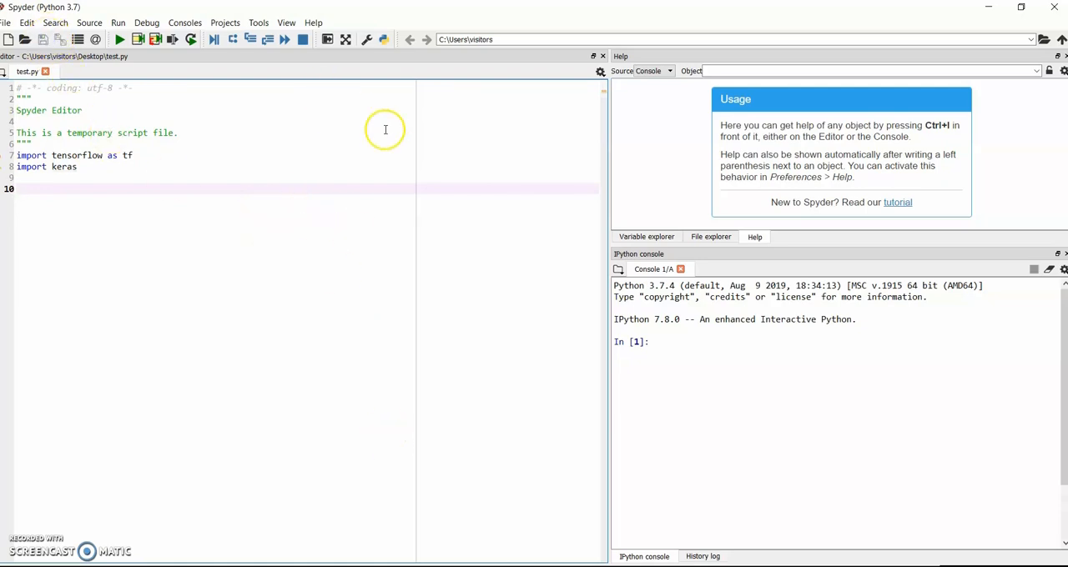
Begin saving the script under a new location, creating and opening a new folder named "test" on the Desktop
{"action": "left_click", "coordinate": [7, 23]}
{"action": "left_click", "coordinate": [30, 134]}
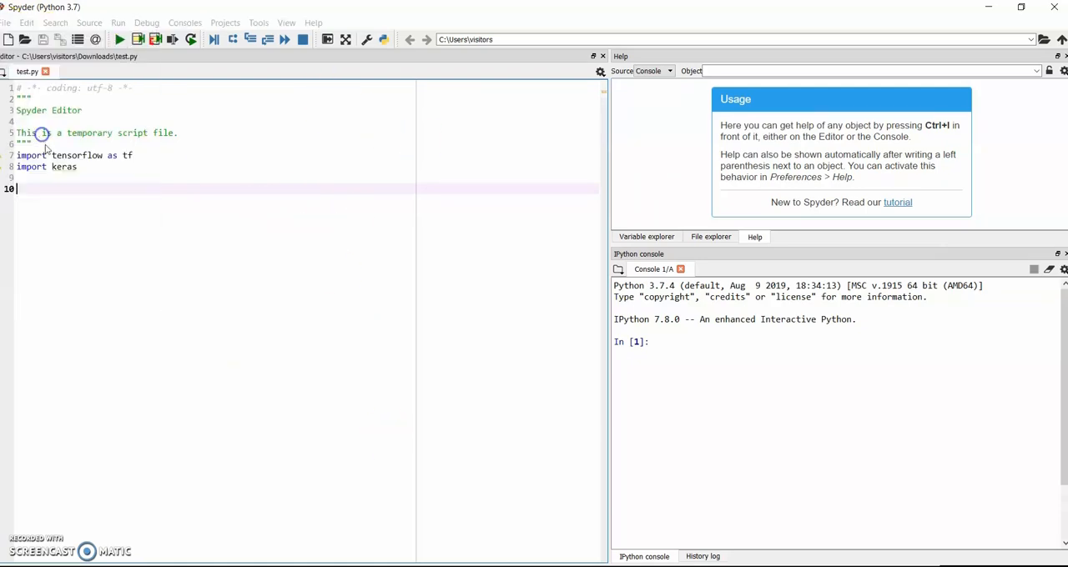
{"action": "right_click", "coordinate": [186, 220]}
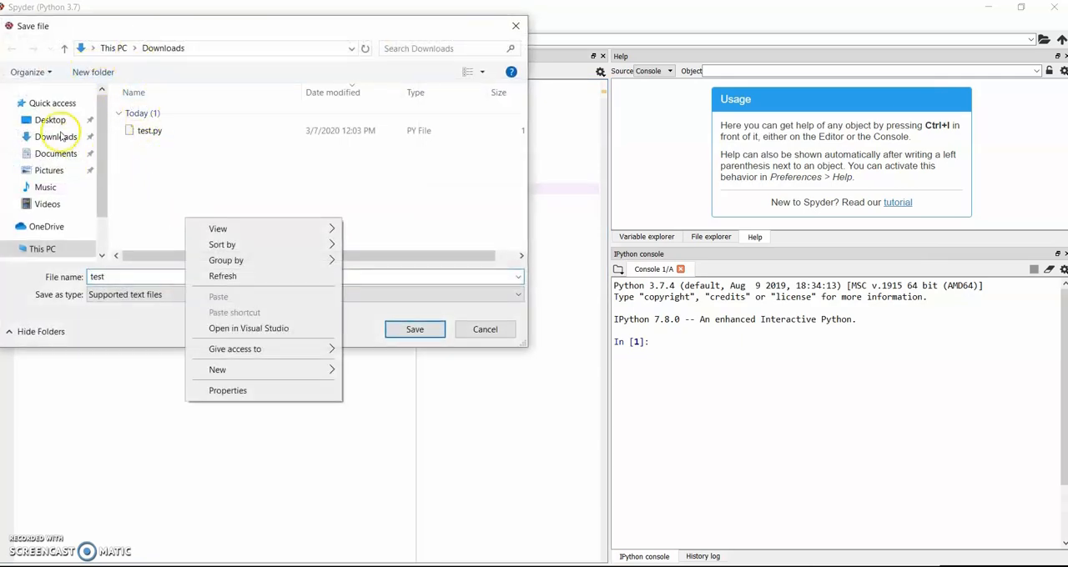
{"action": "left_click", "coordinate": [51, 120]}
{"action": "left_click", "coordinate": [52, 120]}
{"action": "right_click", "coordinate": [191, 167]}
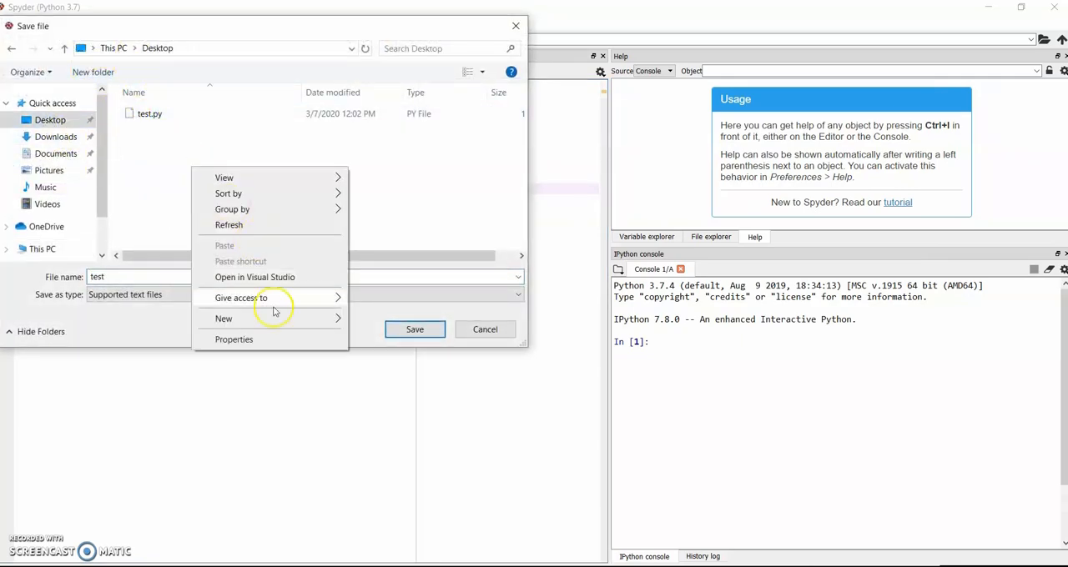
{"action": "mouse_move", "coordinate": [276, 318]}
{"action": "left_click", "coordinate": [381, 324]}
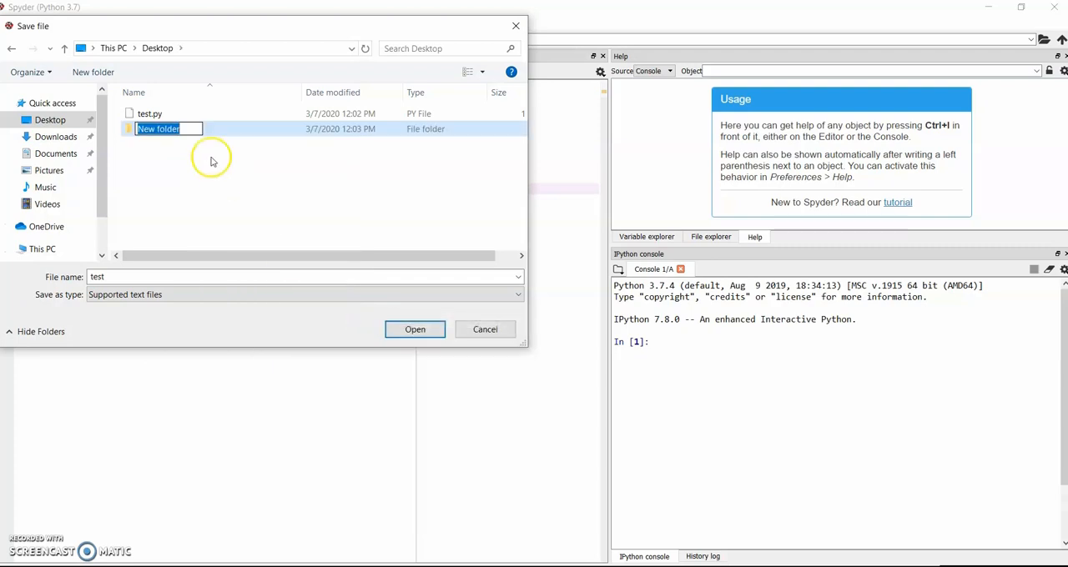
{"action": "type", "text": "test"}
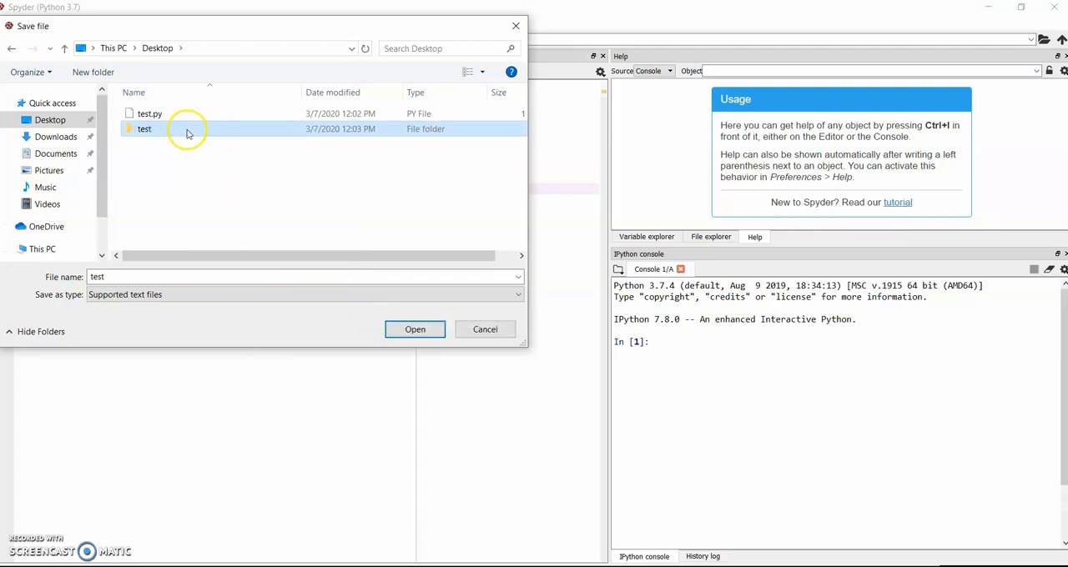
{"action": "key", "text": "Return"}
{"action": "double_click", "coordinate": [187, 129]}
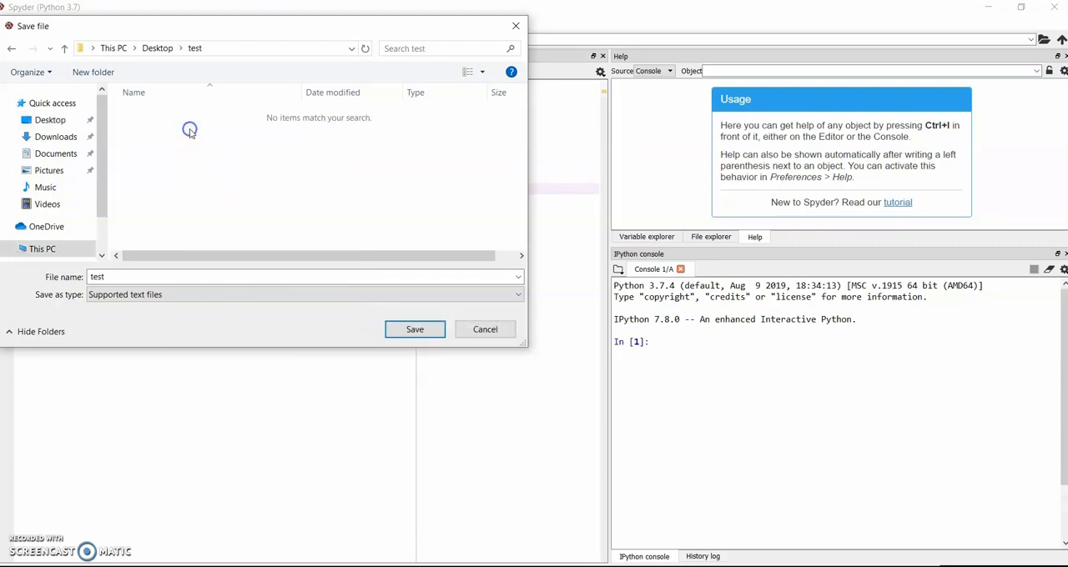
Save the script as "test" in the new test folder, with Python files as the file type
{"action": "left_click", "coordinate": [189, 276]}
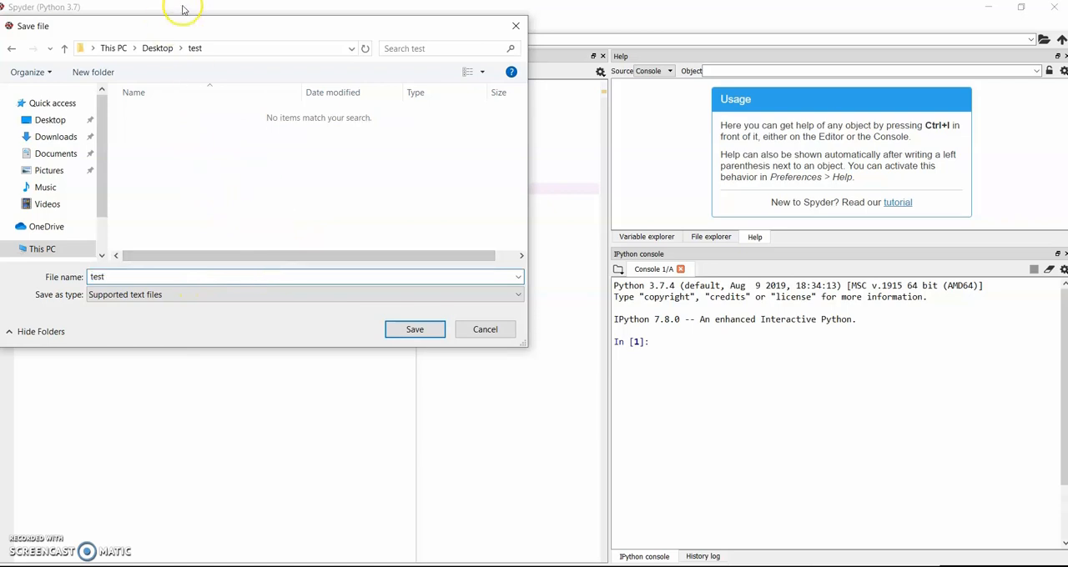
{"action": "left_click", "coordinate": [242, 50]}
{"action": "left_click", "coordinate": [231, 277]}
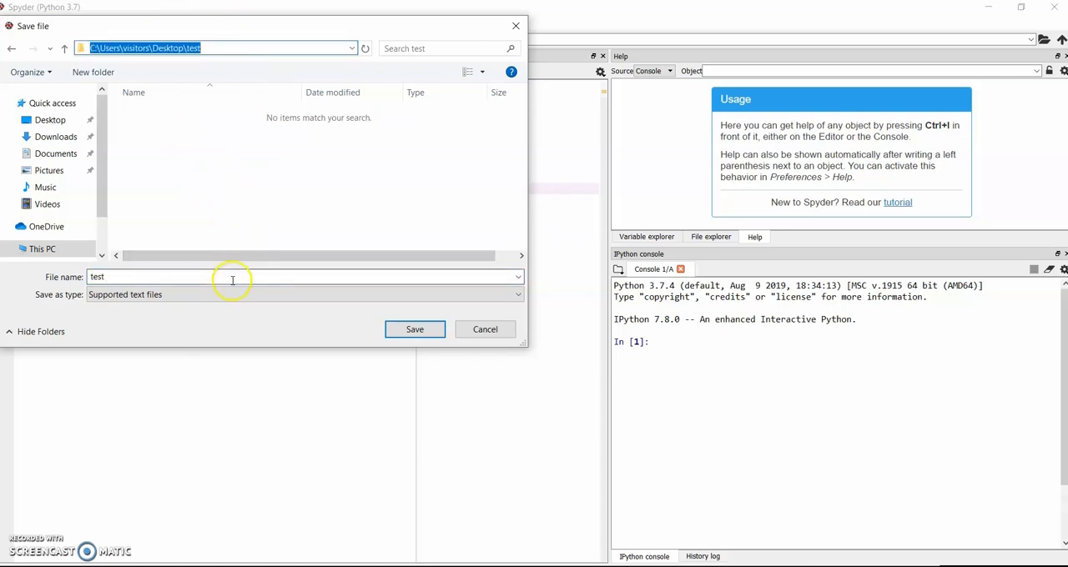
{"action": "type", "text": ".py"}
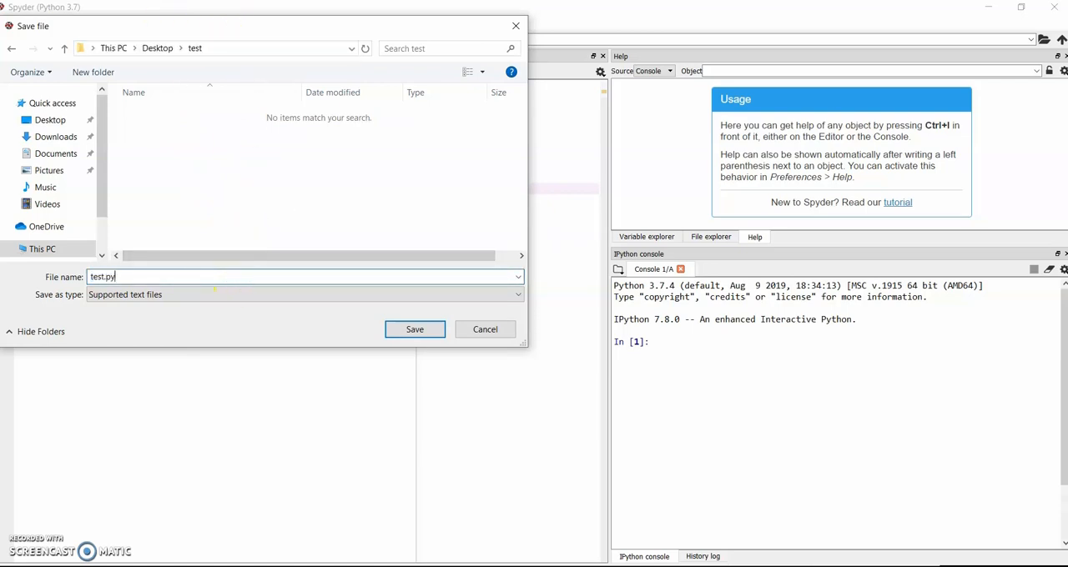
{"action": "key", "text": "BackSpace"}
{"action": "key", "text": "BackSpace"}
{"action": "key", "text": "BackSpace"}
{"action": "left_click", "coordinate": [304, 295]}
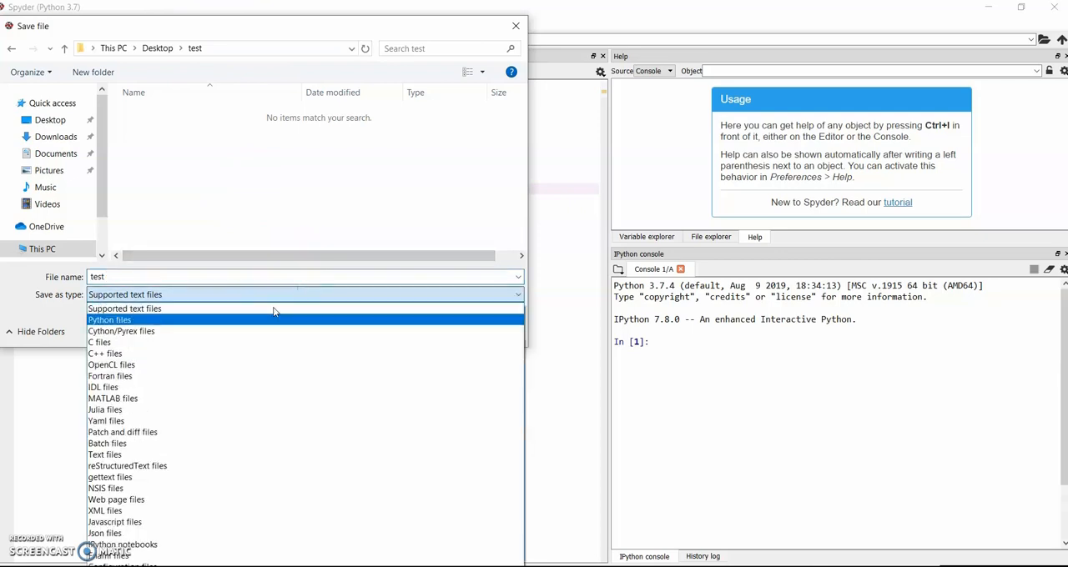
{"action": "left_click", "coordinate": [255, 327]}
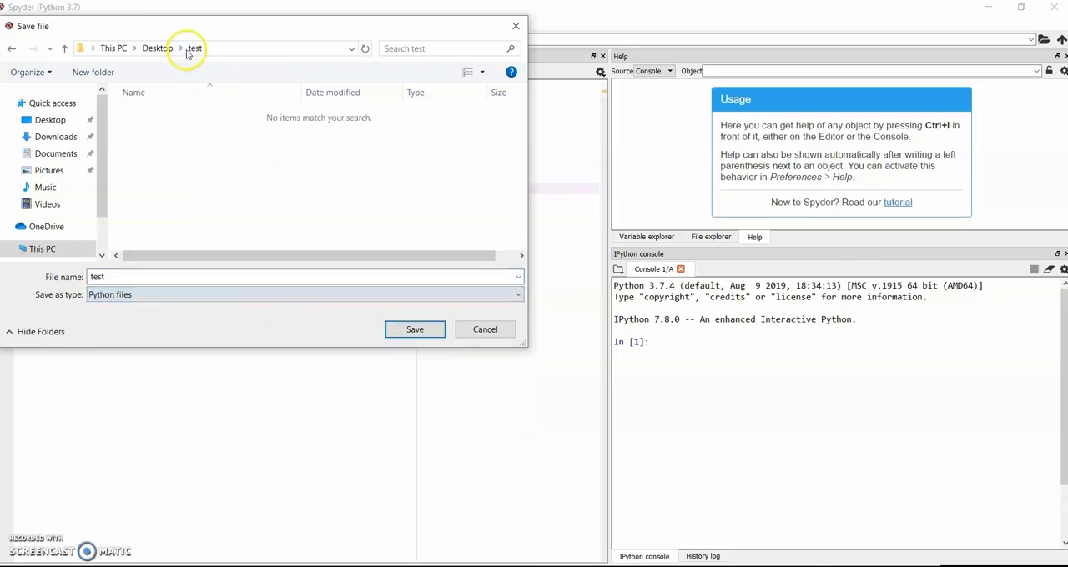
{"action": "left_click", "coordinate": [239, 47]}
{"action": "left_click", "coordinate": [443, 330]}
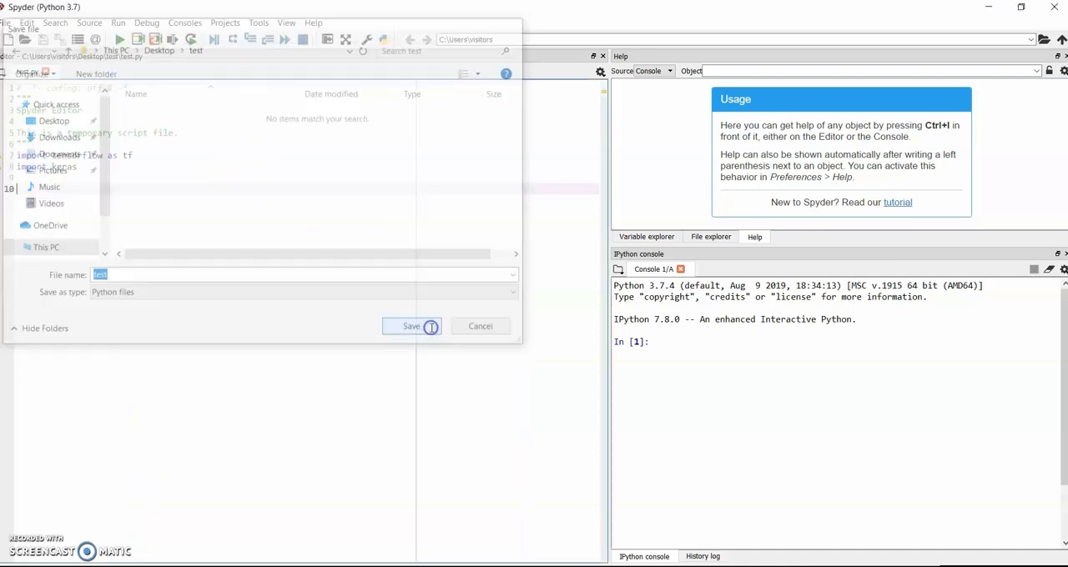
Copy the script's folder path from the Save As dialog and close the dialog without saving
{"action": "left_click", "coordinate": [5, 23]}
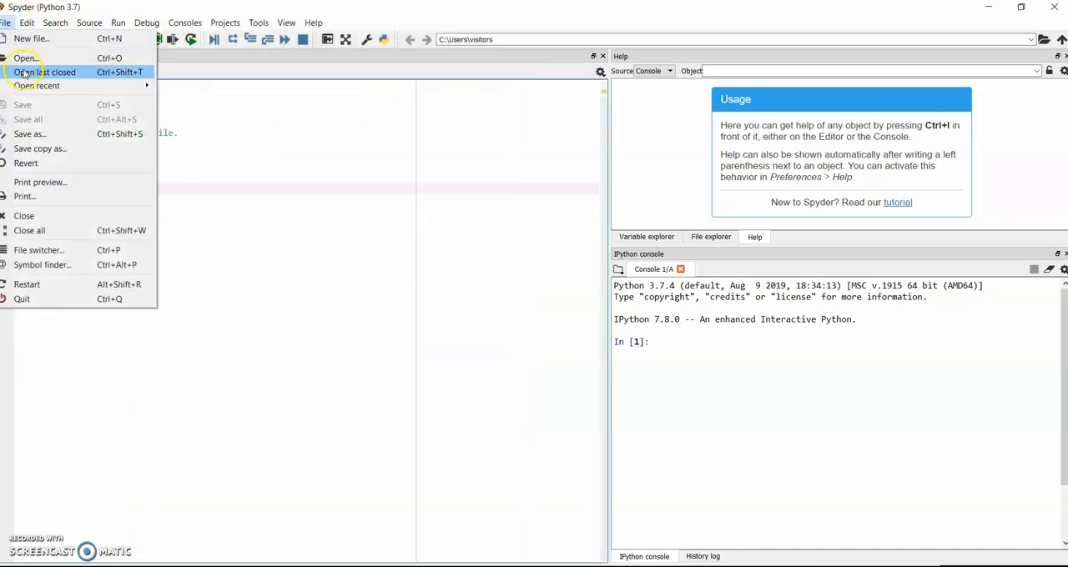
{"action": "left_click", "coordinate": [38, 131]}
{"action": "left_click", "coordinate": [229, 48]}
{"action": "key", "text": "ctrl+c"}
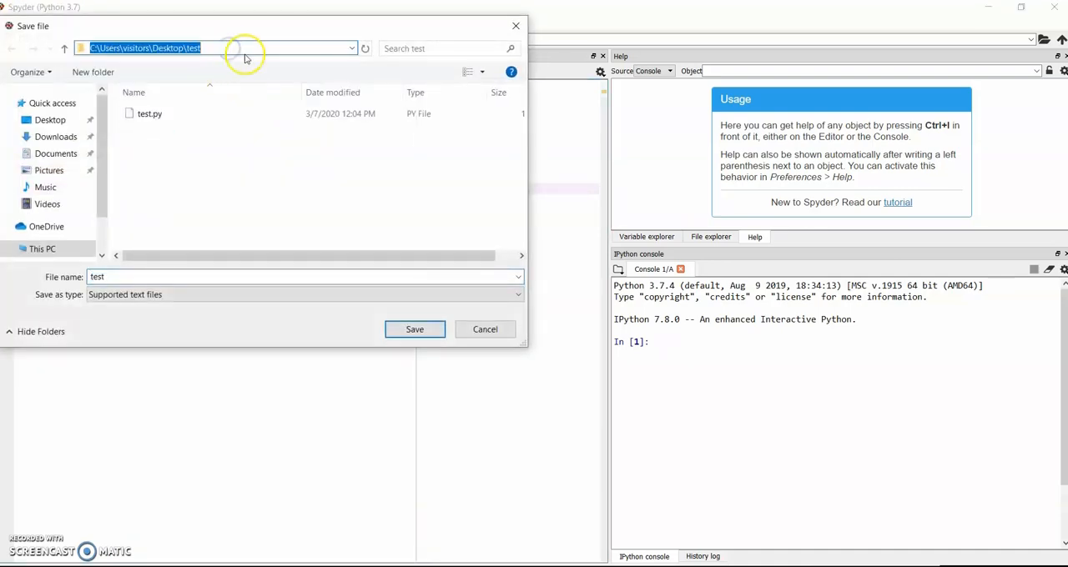
{"action": "left_click", "coordinate": [515, 29]}
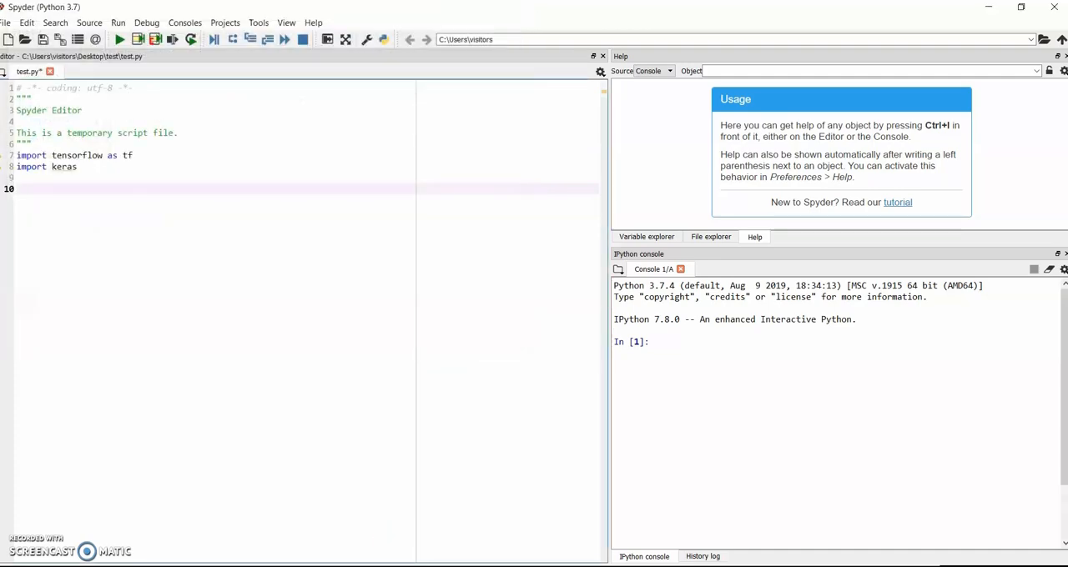
Switch to the Anaconda Prompt and change the directory to C:\Users\visitors\Desktop\test using the copied path
{"action": "key", "text": "alt+Tab"}
{"action": "left_click", "coordinate": [542, 421]}
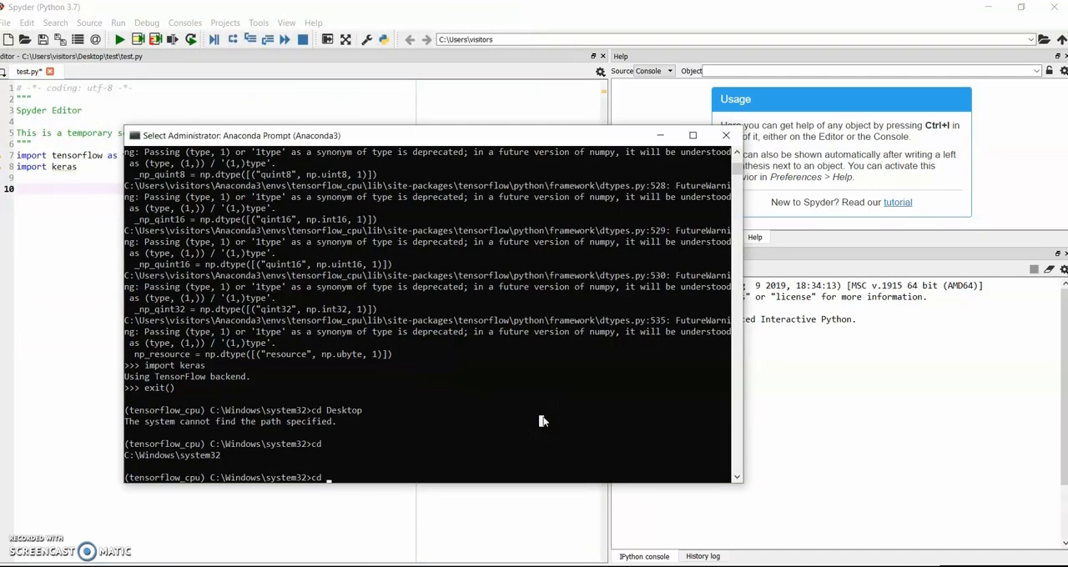
{"action": "key", "text": "ctrl+v"}
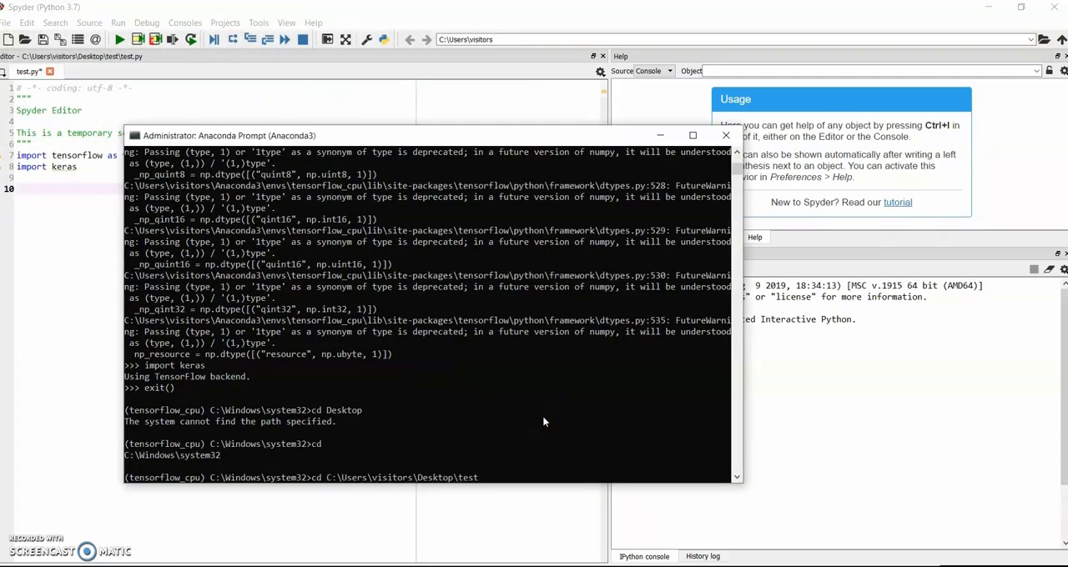
{"action": "key", "text": "Return"}
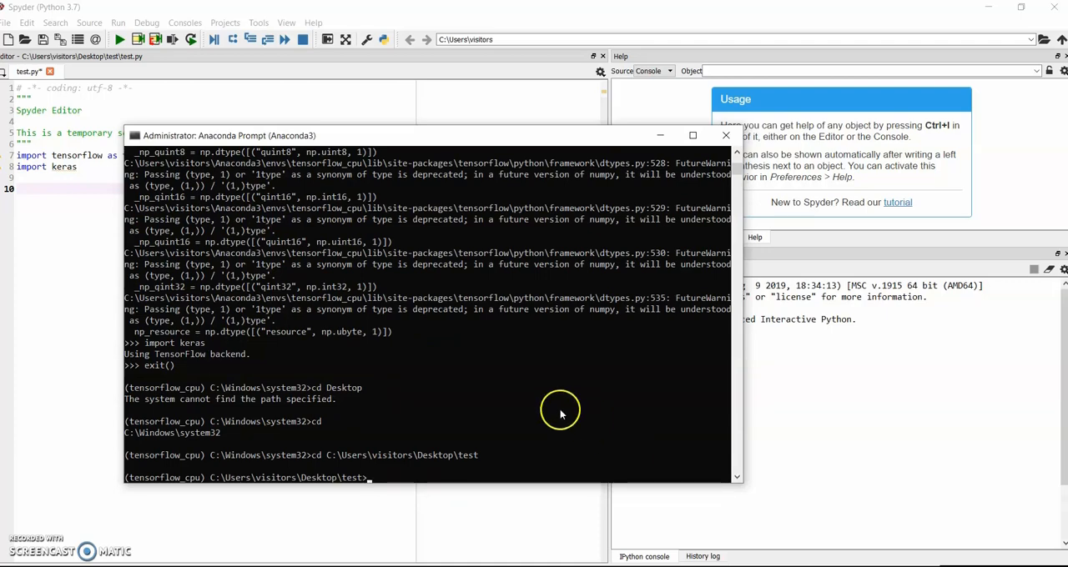
{"action": "left_click_drag", "start_coordinate": [210, 481], "coordinate": [386, 484]}
{"action": "left_click_drag", "start_coordinate": [398, 481], "coordinate": [411, 480]}
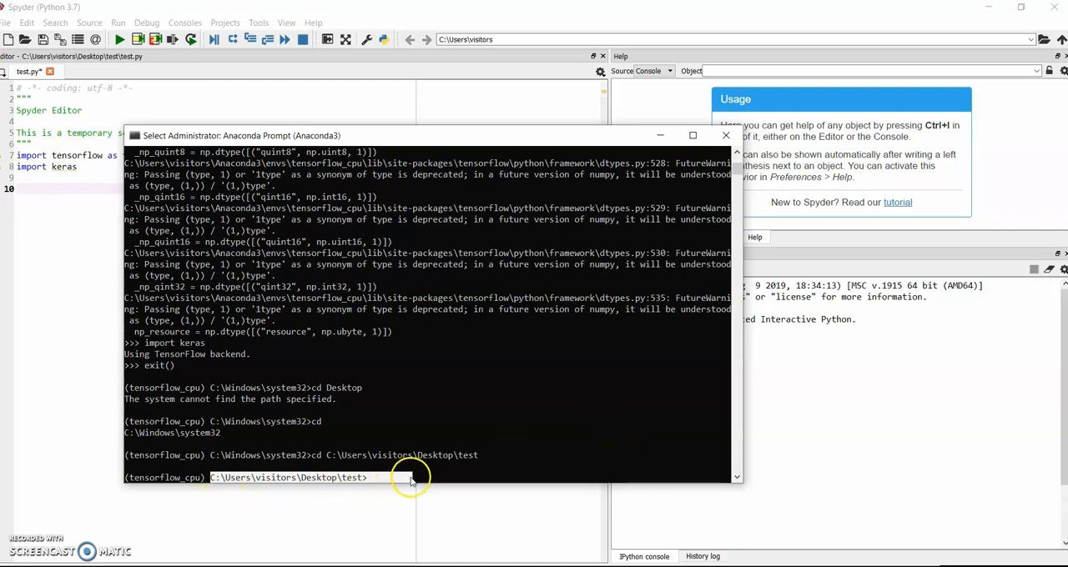
{"action": "left_click", "coordinate": [370, 481]}
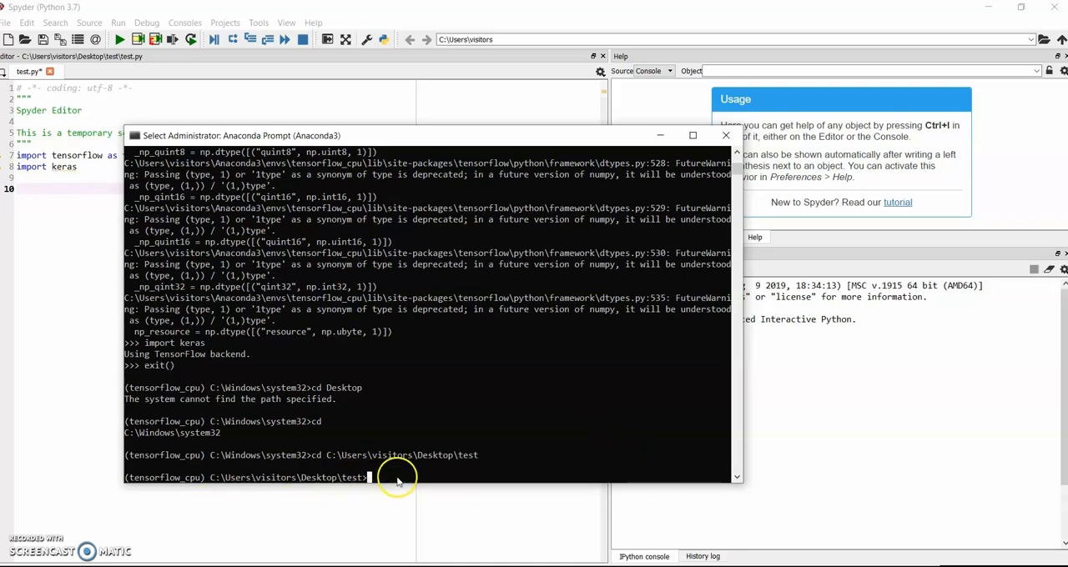
{"action": "left_click", "coordinate": [396, 481]}
Run the script in the tensorflow_cpu environment with "python test.py"
{"action": "type", "text": "py"}
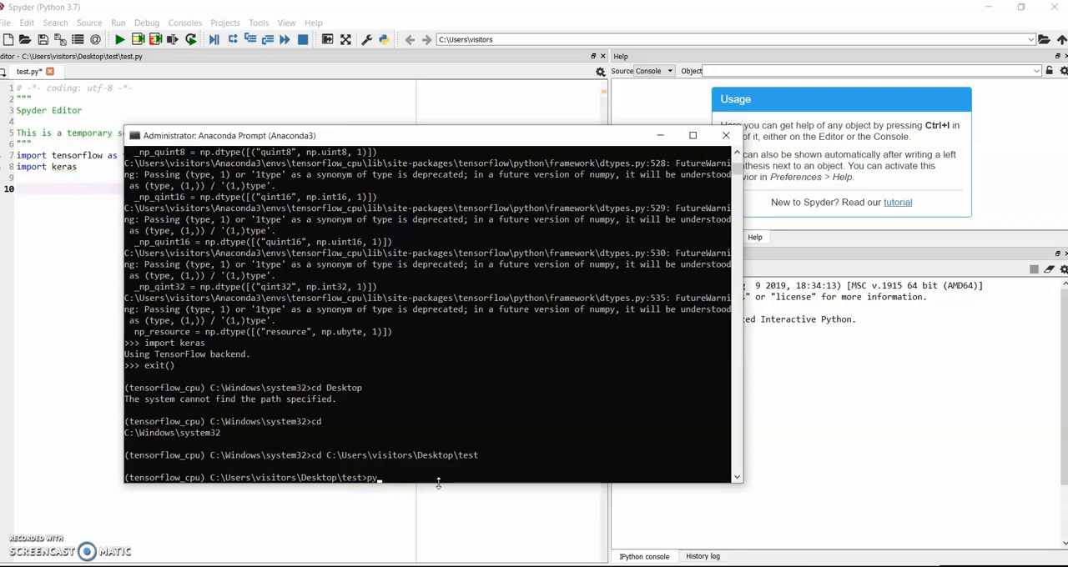
{"action": "type", "text": "thon test.py"}
{"action": "key", "text": "Return"}
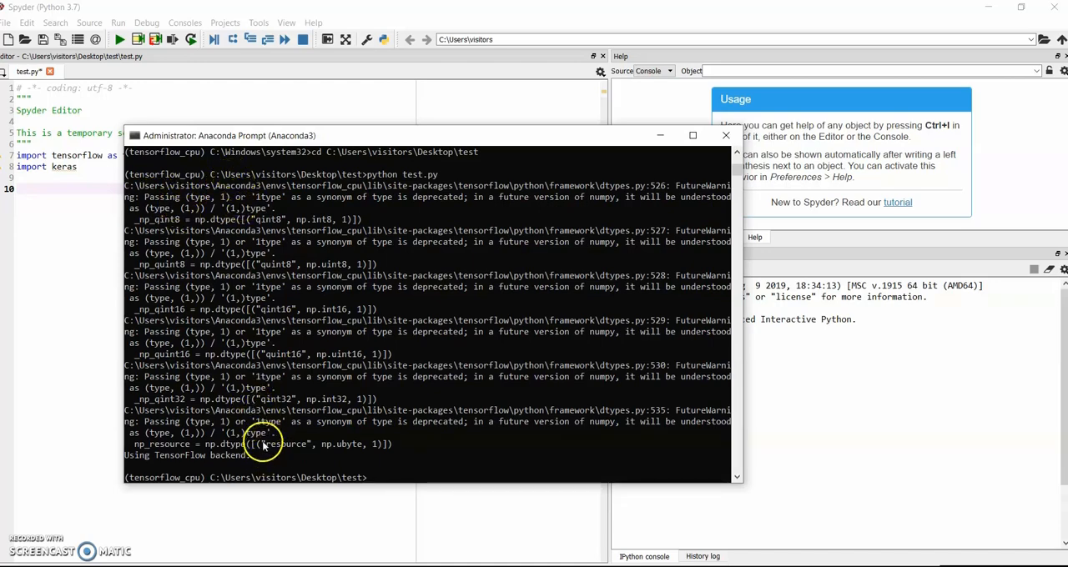
{"action": "left_click", "coordinate": [410, 477]}
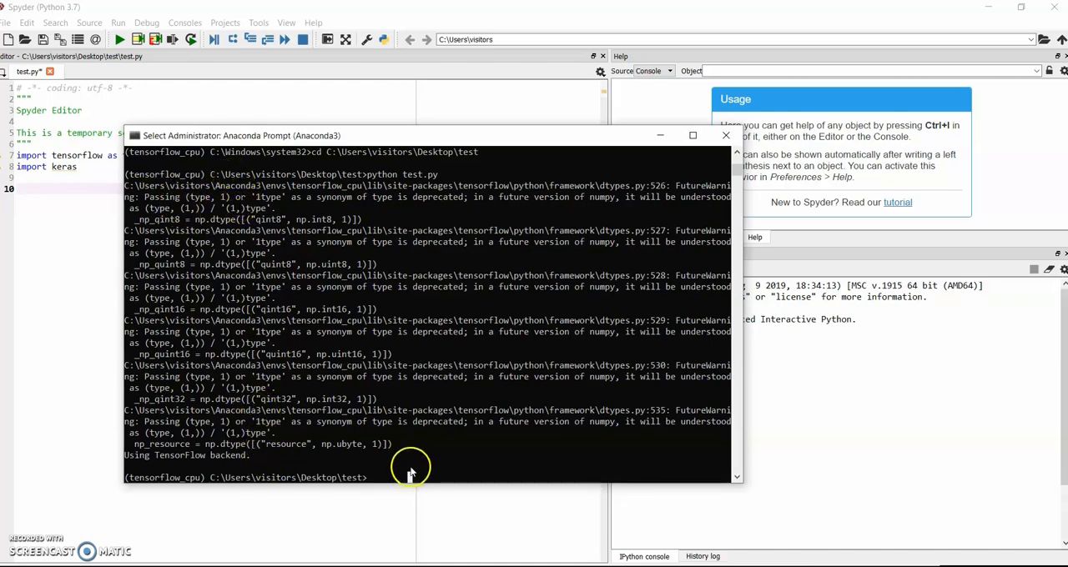
Switch to Spyder and run test.py in the current console, using the directory of the file being executed
{"action": "left_click", "coordinate": [59, 242]}
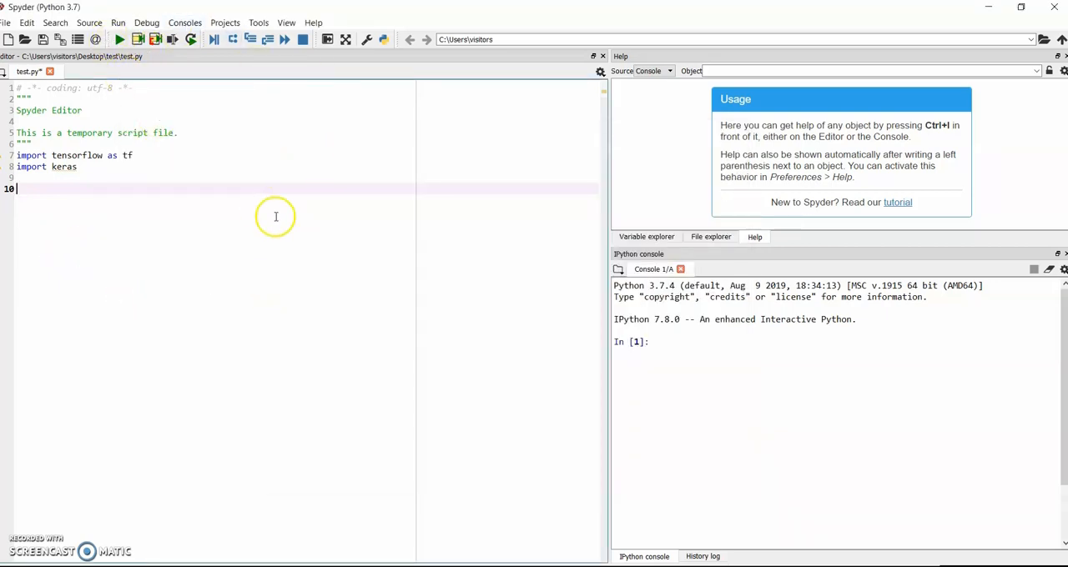
{"action": "left_click", "coordinate": [261, 177]}
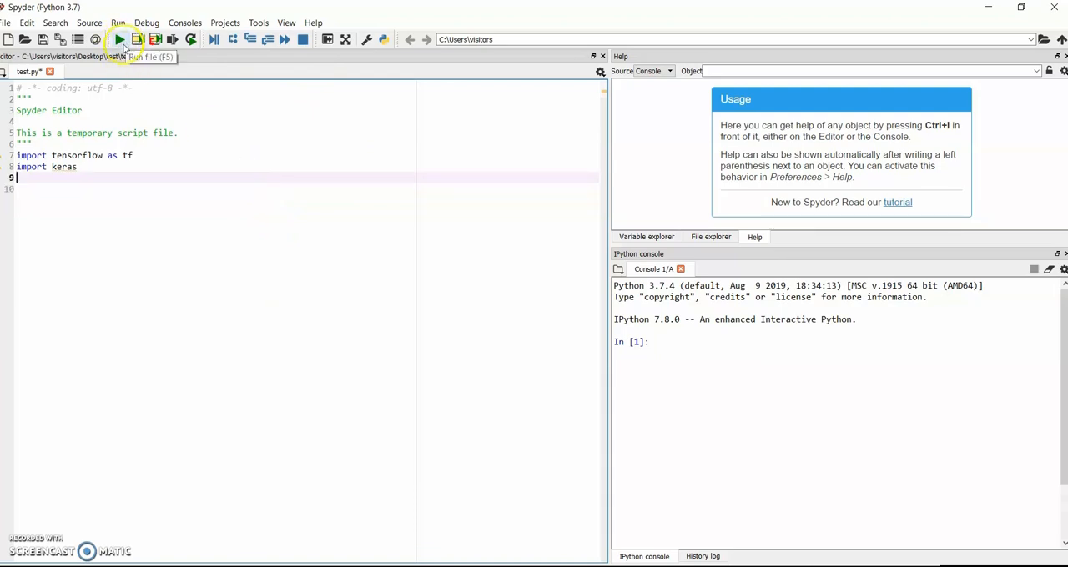
{"action": "left_click", "coordinate": [120, 41]}
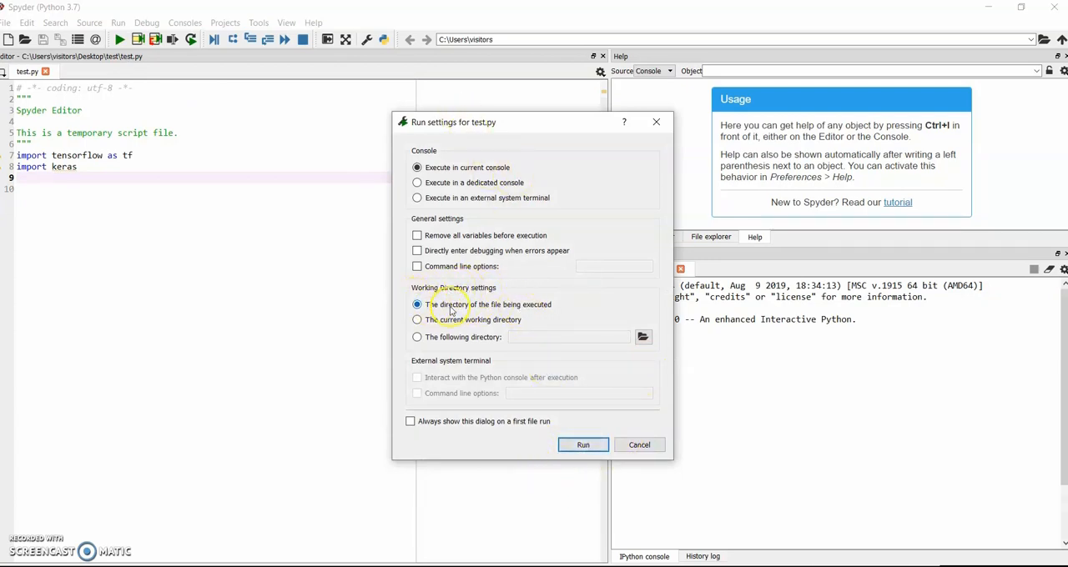
{"action": "left_click", "coordinate": [585, 447]}
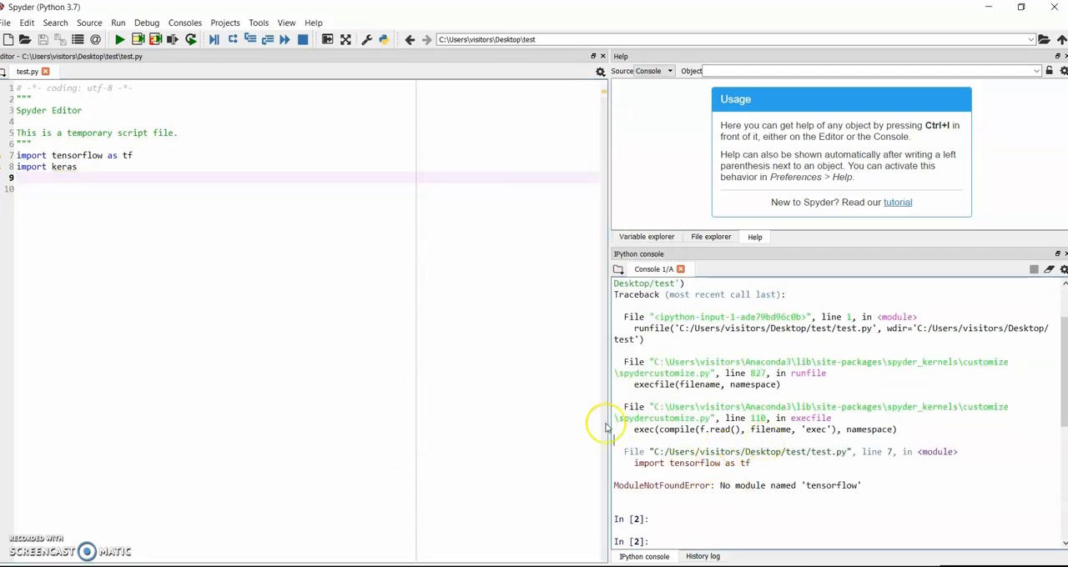
{"action": "left_click", "coordinate": [755, 385]}
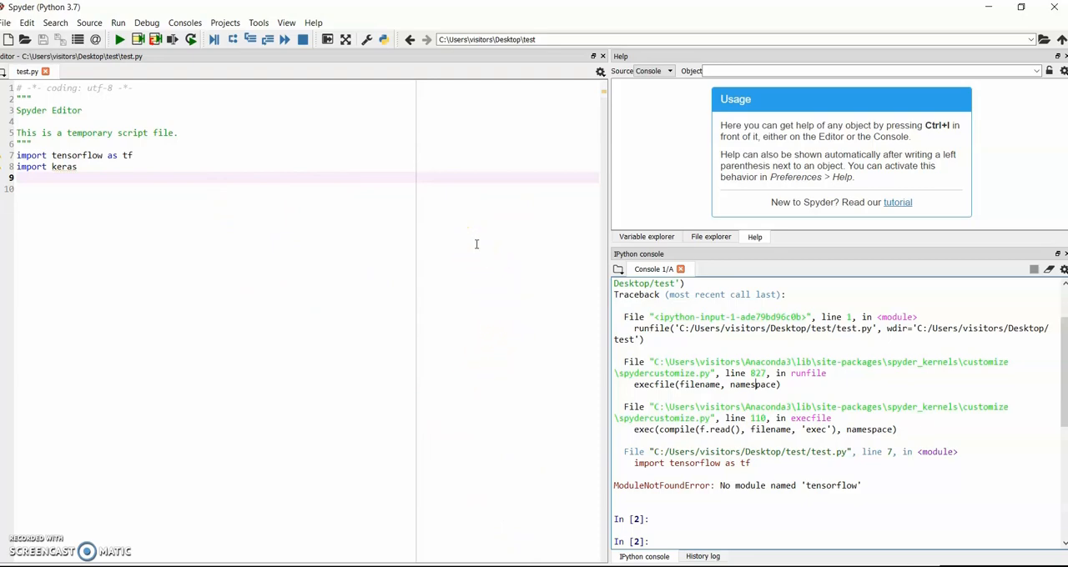
Switch to the Anaconda Prompt, examine the active environment and folder on its command line, and return to Spyder
{"action": "left_click", "coordinate": [458, 566]}
{"action": "left_click", "coordinate": [434, 445]}
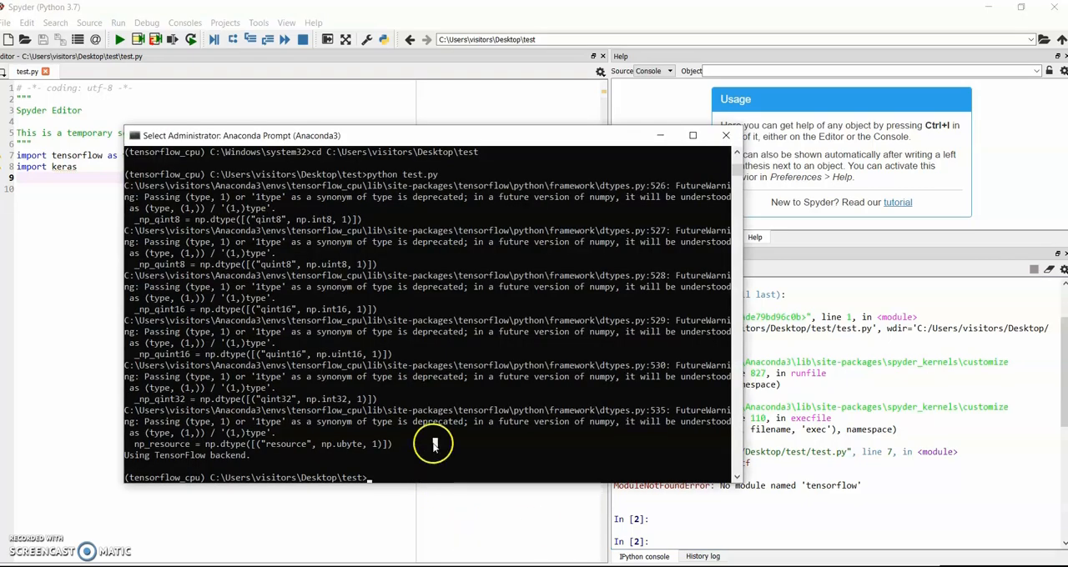
{"action": "left_click", "coordinate": [444, 455]}
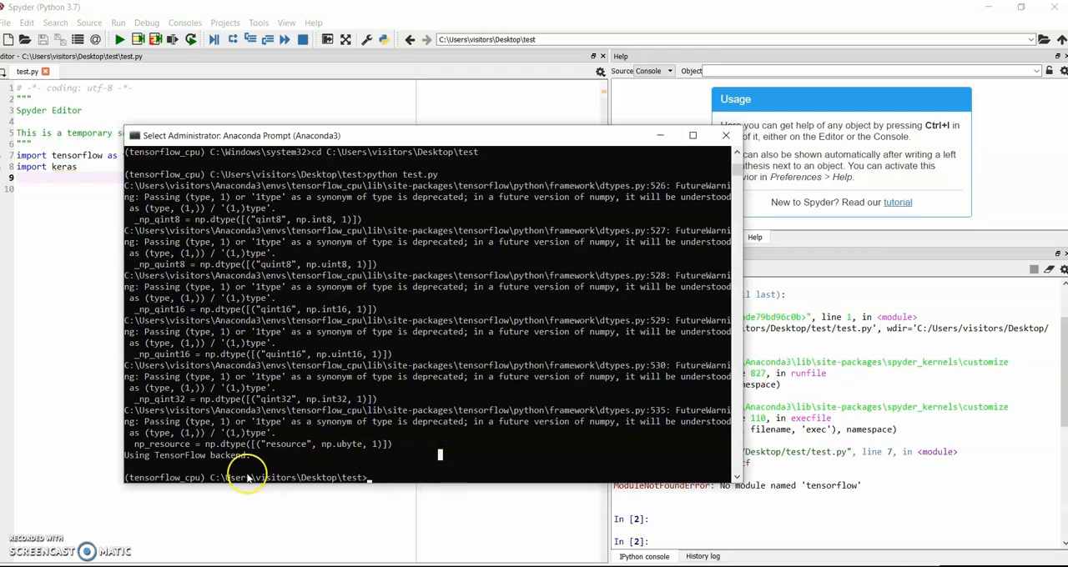
{"action": "left_click_drag", "start_coordinate": [208, 477], "coordinate": [113, 477]}
{"action": "left_click", "coordinate": [335, 476]}
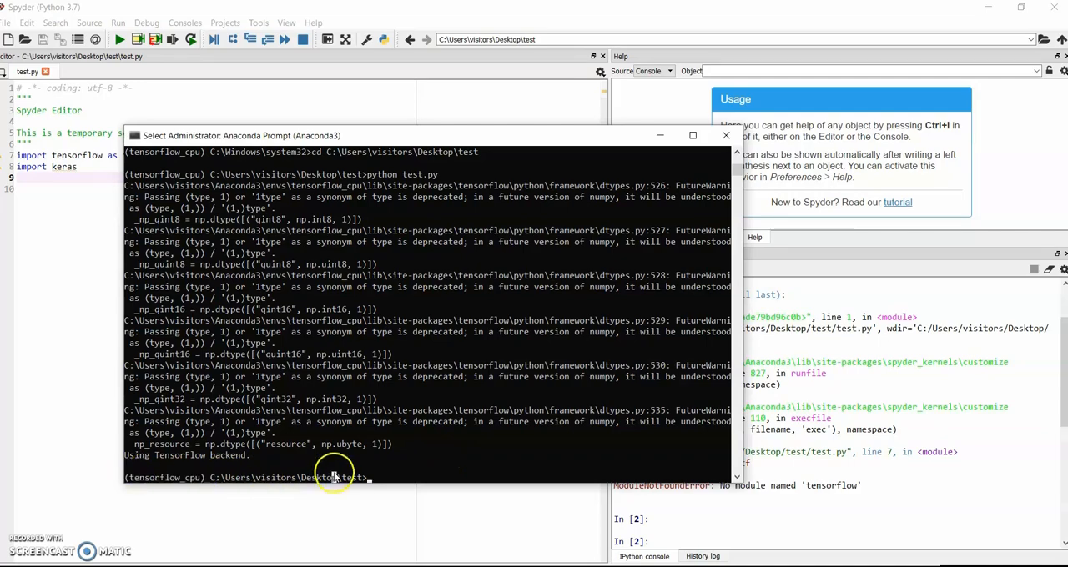
{"action": "left_click", "coordinate": [365, 501]}
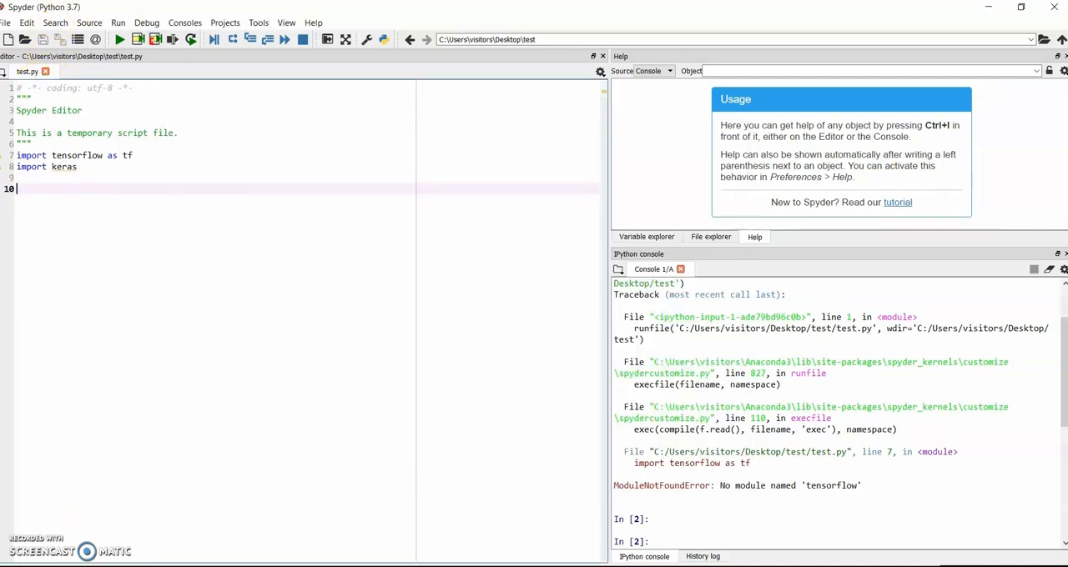
Review the install guide in Word for the commands that create and activate the conda environment and install its packages
{"action": "scroll", "coordinate": [726, 215], "scroll_direction": "down", "scroll_amount": 3}
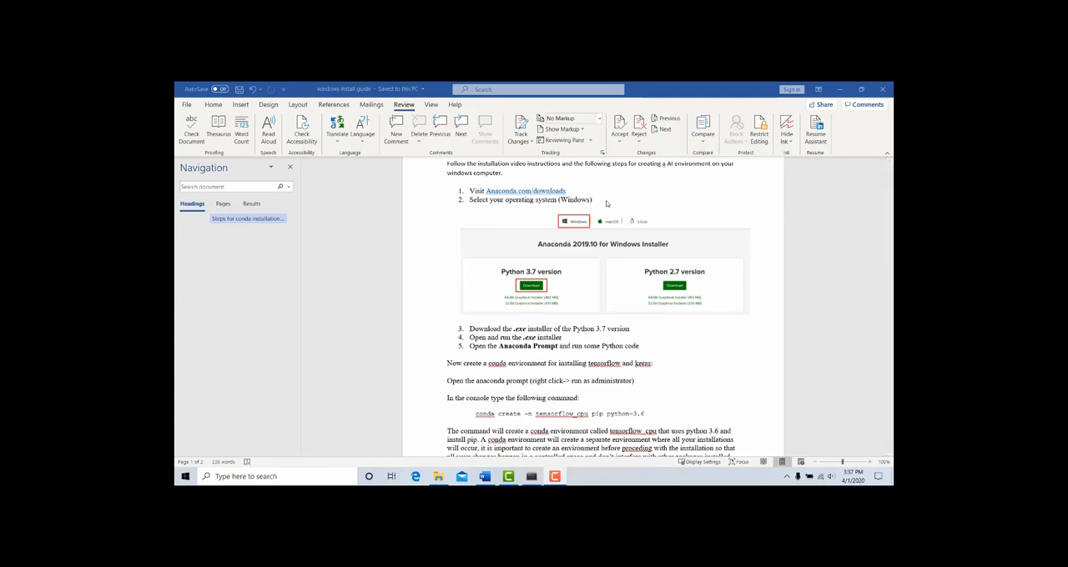
{"action": "scroll", "coordinate": [609, 205], "scroll_direction": "down", "scroll_amount": 6}
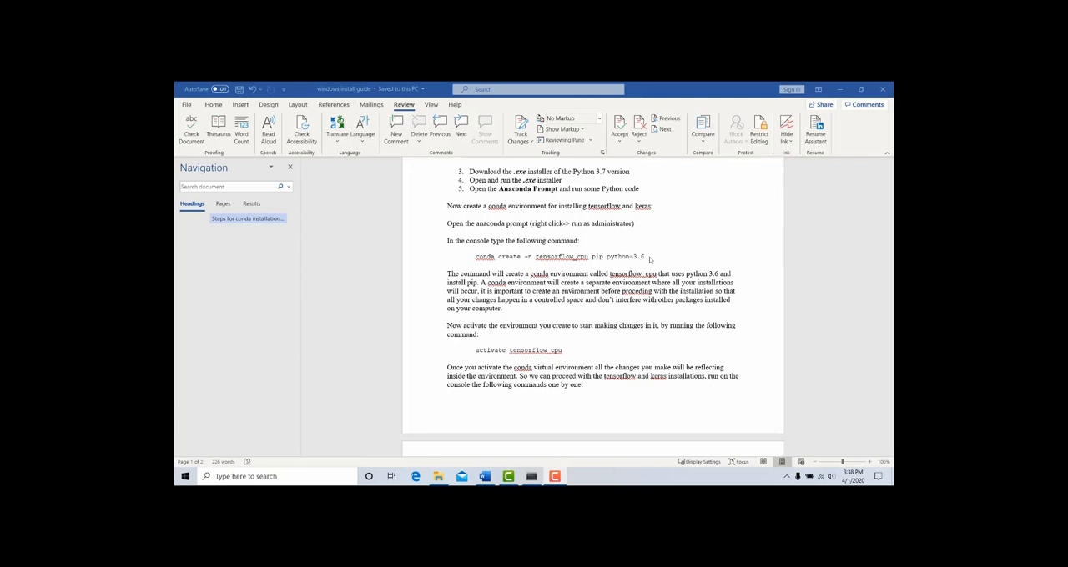
{"action": "mouse_move", "coordinate": [476, 257]}
{"action": "left_mouse_down"}
{"action": "mouse_move", "coordinate": [578, 267]}
{"action": "mouse_move", "coordinate": [654, 256]}
{"action": "mouse_move", "coordinate": [475, 257]}
{"action": "left_mouse_up"}
{"action": "left_click", "coordinate": [543, 275]}
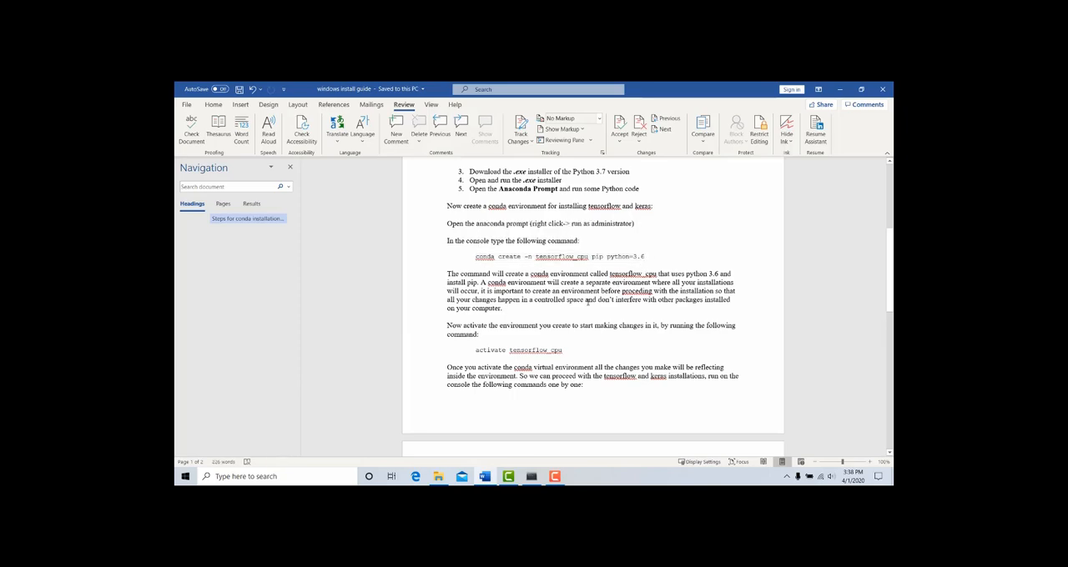
{"action": "scroll", "coordinate": [587, 302], "scroll_direction": "down", "scroll_amount": 1}
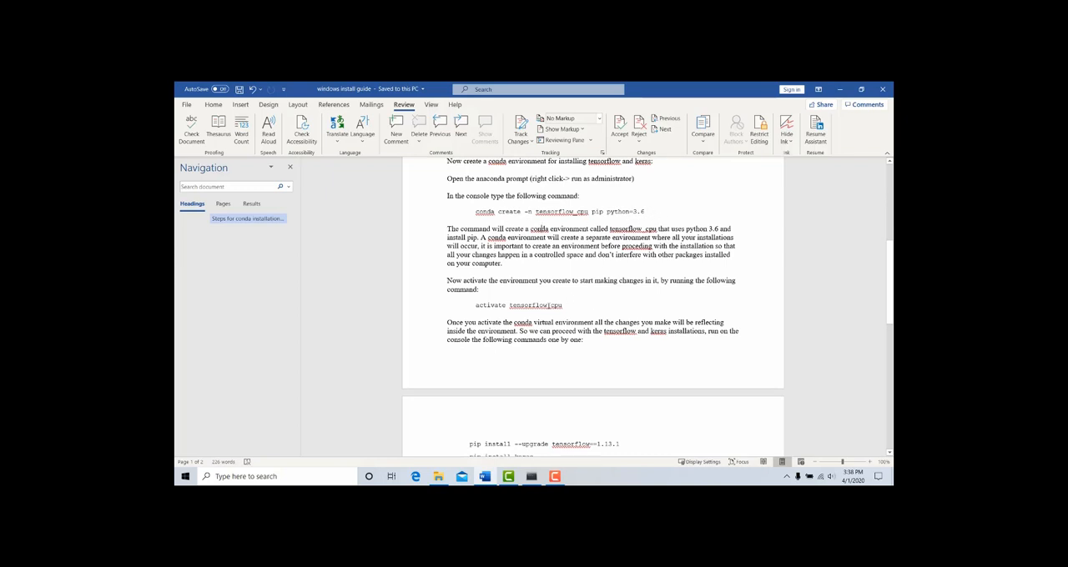
{"action": "double_click", "coordinate": [525, 305]}
{"action": "scroll", "coordinate": [582, 317], "scroll_direction": "down", "scroll_amount": 2}
{"action": "left_click", "coordinate": [592, 232]}
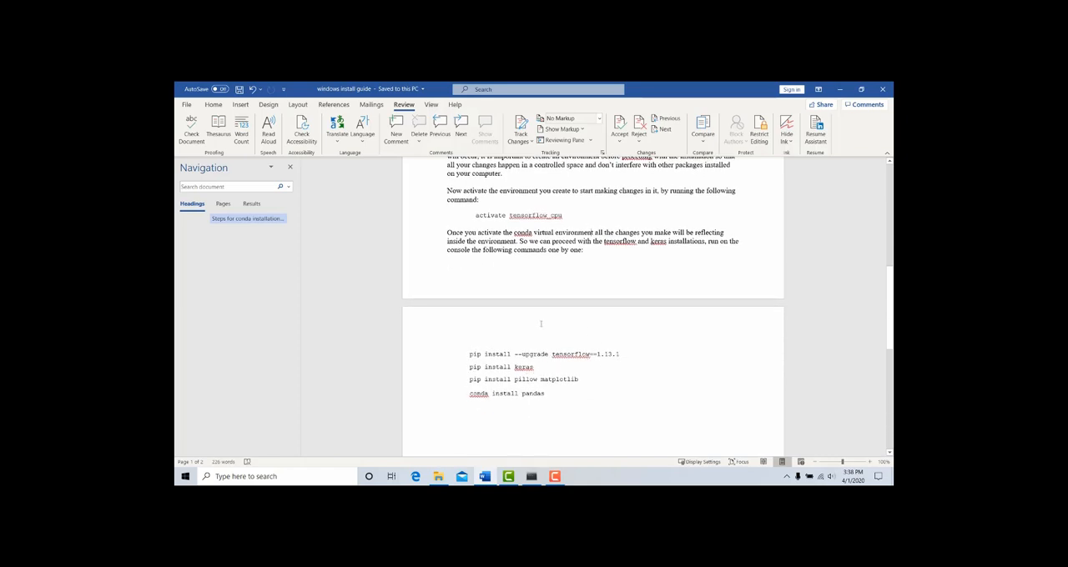
{"action": "scroll", "coordinate": [550, 442], "scroll_direction": "up", "scroll_amount": 1}
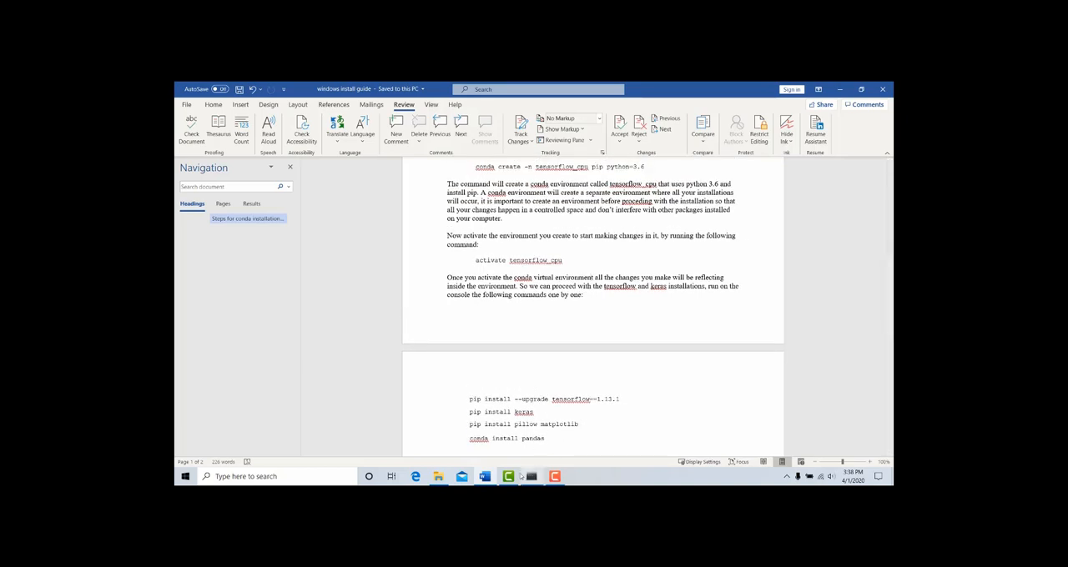
Search Windows for the Anaconda Prompt and open a new prompt window
{"action": "left_click", "coordinate": [233, 474]}
{"action": "type", "text": "anda"}
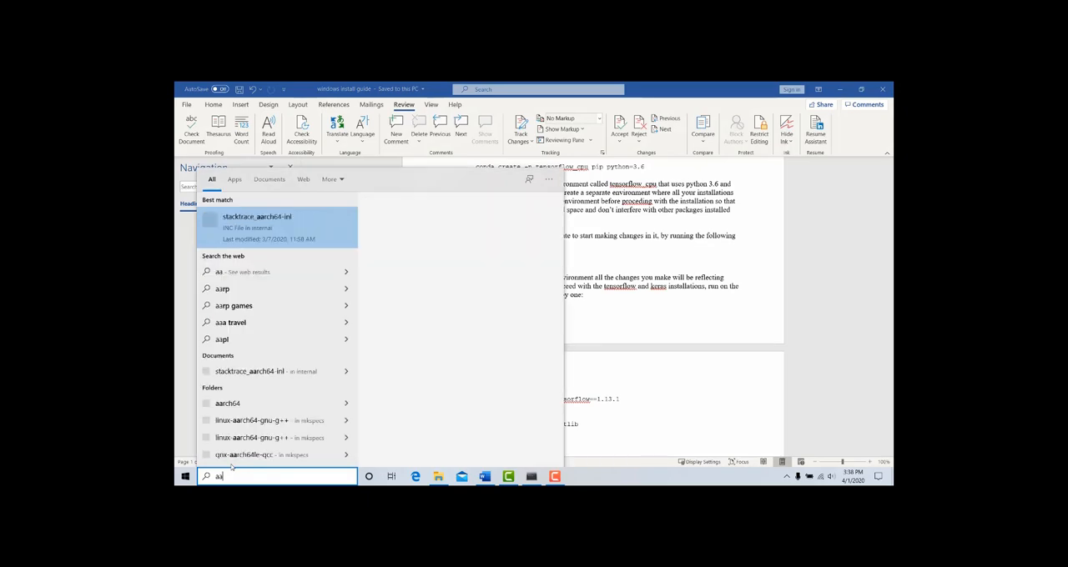
{"action": "key", "text": "BackSpace"}
{"action": "type", "text": "nac"}
{"action": "key", "text": "Return"}
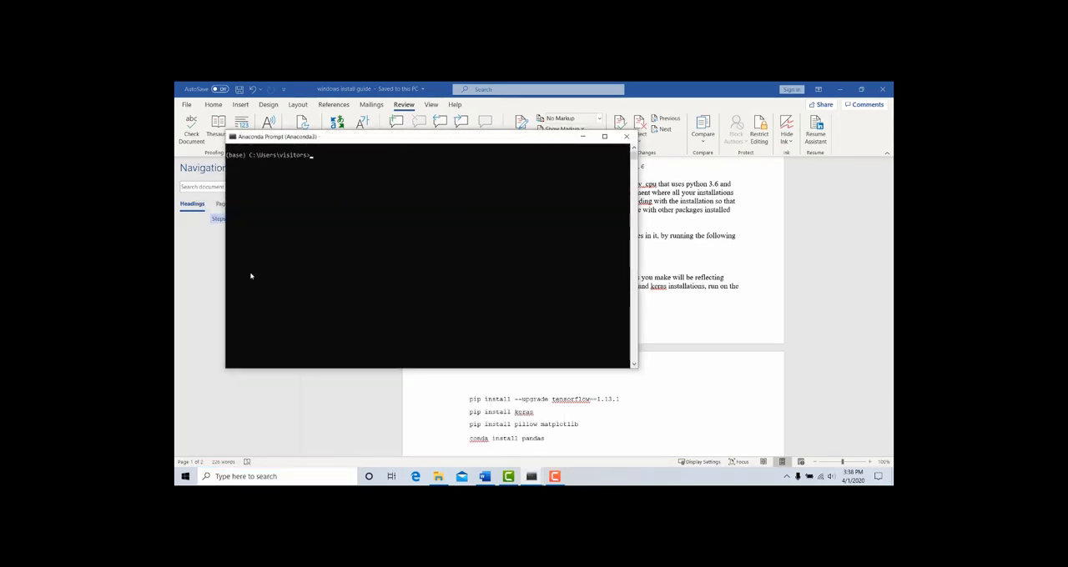
Activate the environment with "activate tensorflow_cpu" in the new Anaconda Prompt
{"action": "left_click_drag", "start_coordinate": [371, 142], "coordinate": [547, 255]}
{"action": "type", "text": "activate te"}
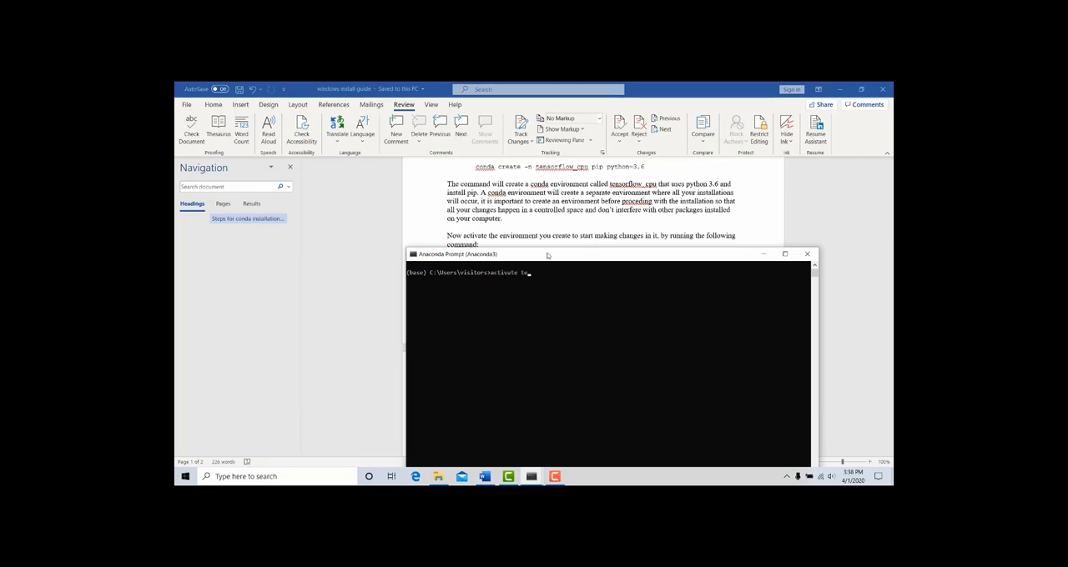
{"action": "type", "text": "nsorflow_cpu"}
{"action": "key", "text": "Return"}
{"action": "left_click_drag", "start_coordinate": [464, 287], "coordinate": [408, 292]}
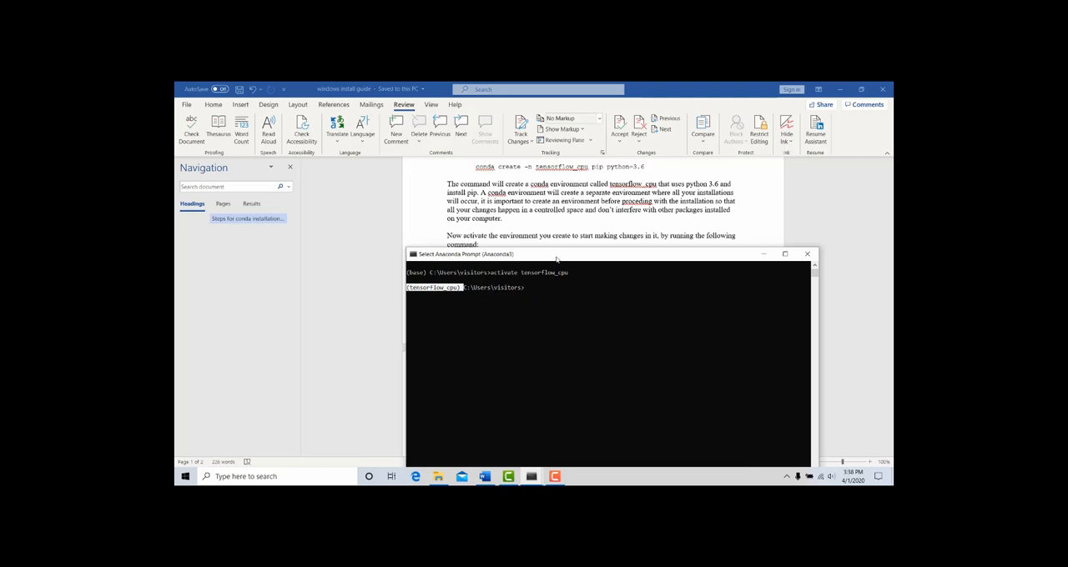
Switch to the install guide in Word and copy the command "pip install pillow matplotlib"
{"action": "left_click_drag", "start_coordinate": [557, 260], "coordinate": [554, 239]}
{"action": "key", "text": "alt+Tab"}
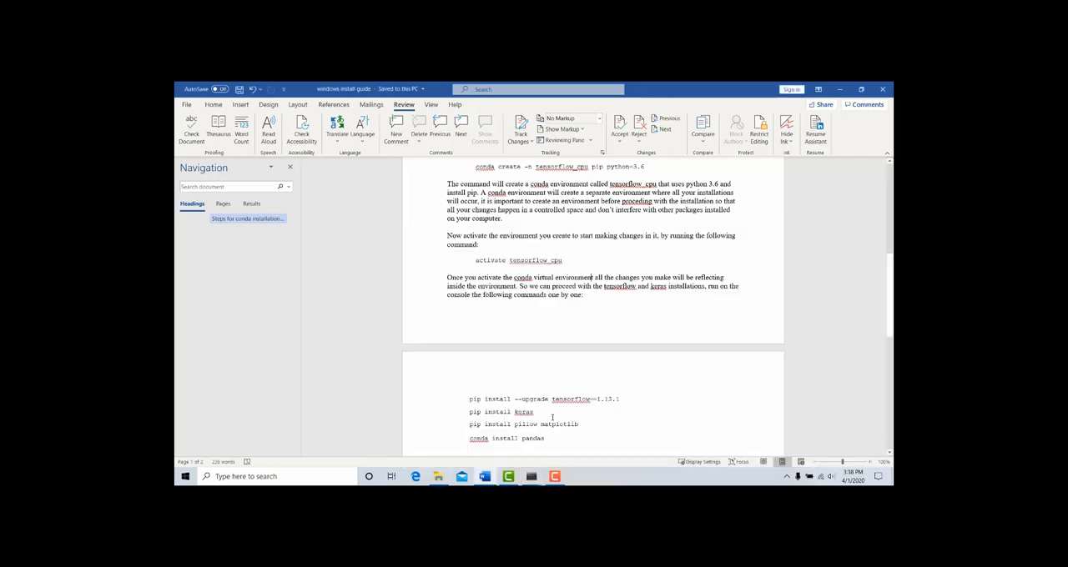
{"action": "left_click_drag", "start_coordinate": [586, 425], "coordinate": [470, 426]}
{"action": "key", "text": "ctrl+c"}
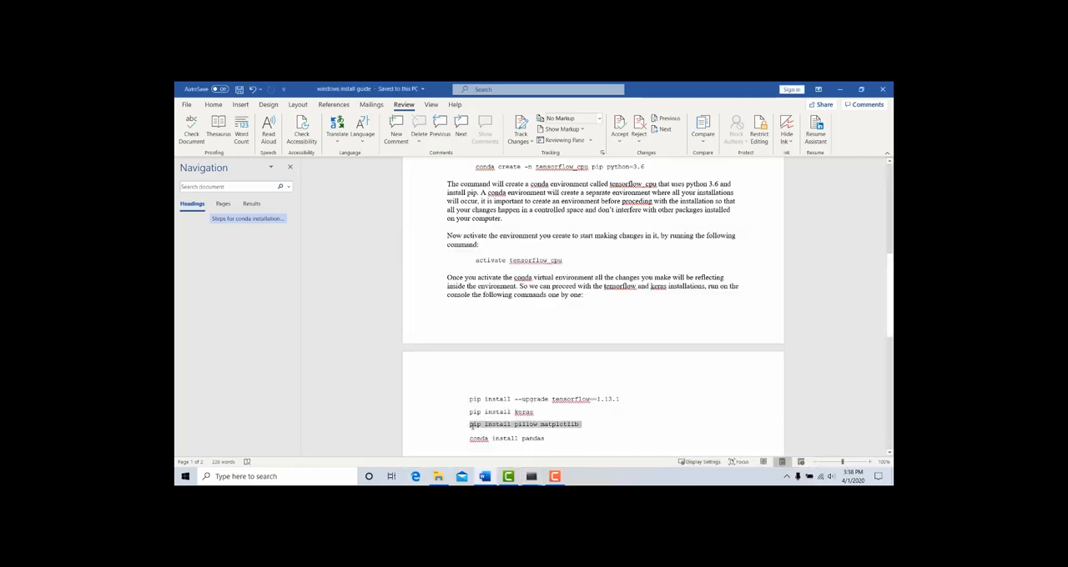
Switch to the Anaconda Prompt with tensorflow_cpu active and run the copied "pip install pillow matplotlib" command
{"action": "left_click", "coordinate": [532, 476]}
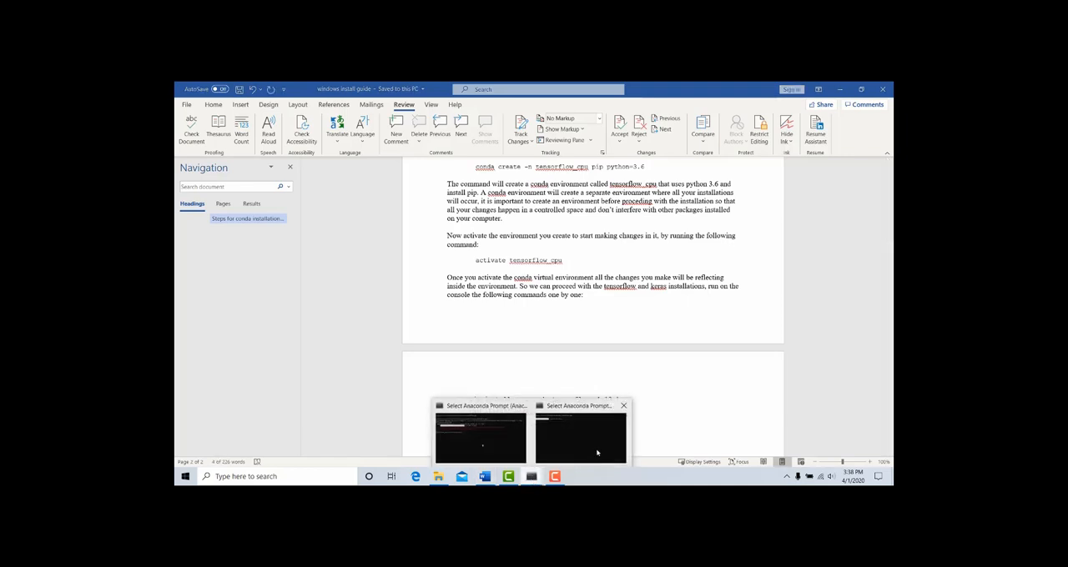
{"action": "left_click", "coordinate": [574, 449]}
{"action": "left_click", "coordinate": [596, 310]}
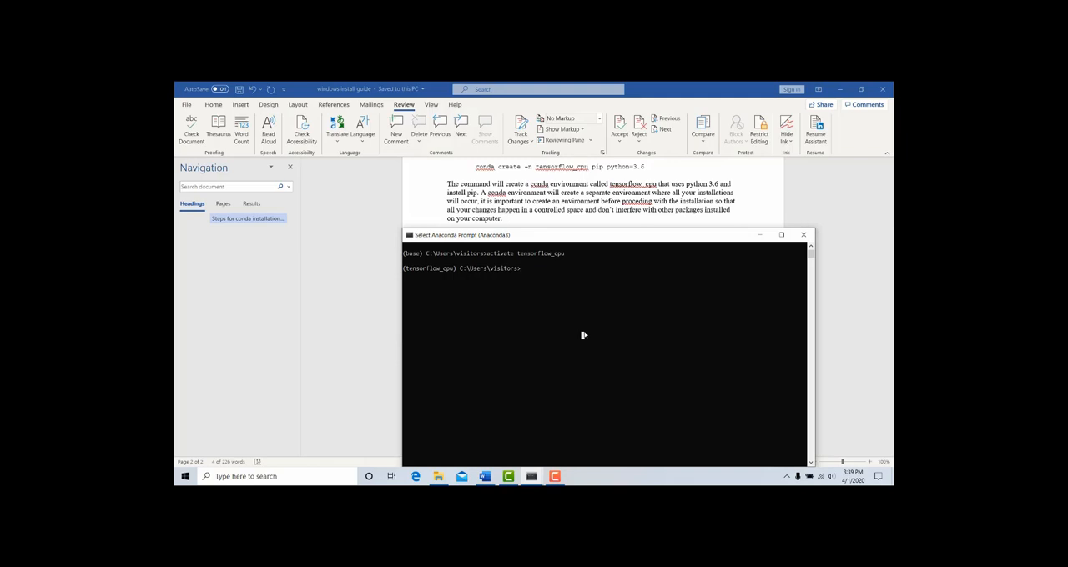
{"action": "key", "text": "ctrl+v"}
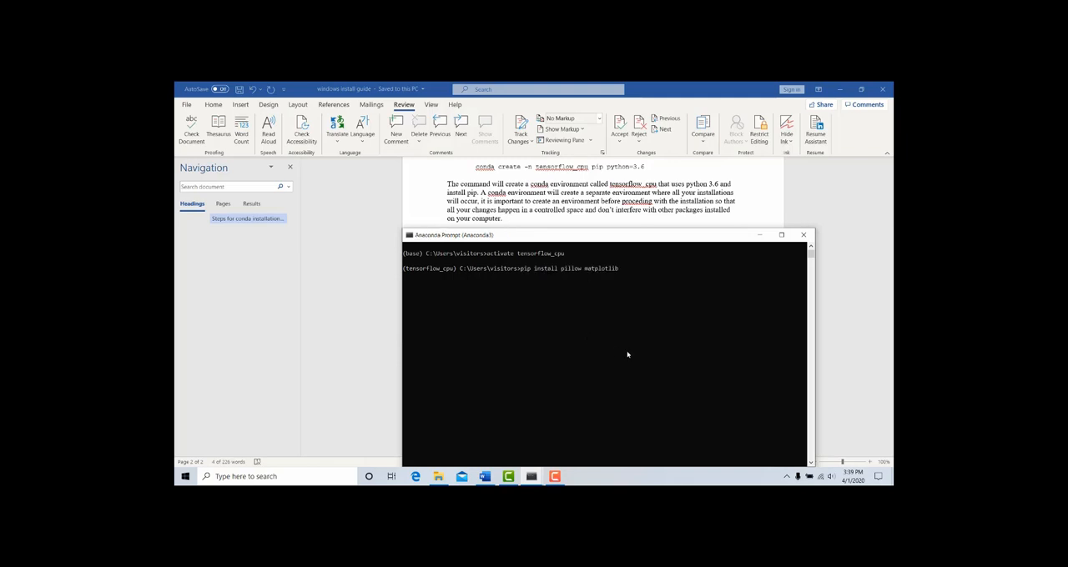
{"action": "key", "text": "Return"}
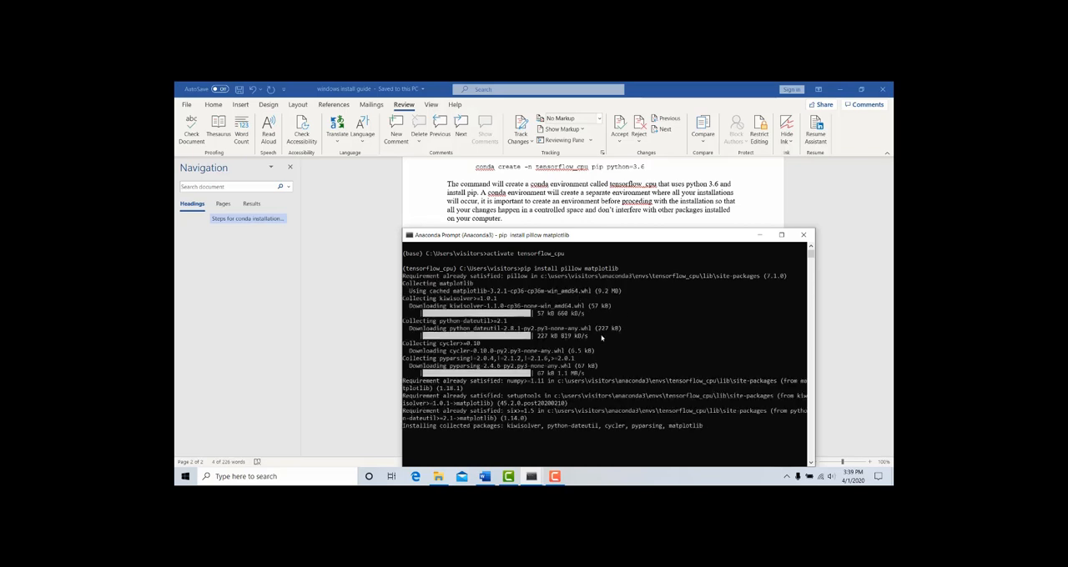
{"action": "left_click", "coordinate": [668, 335]}
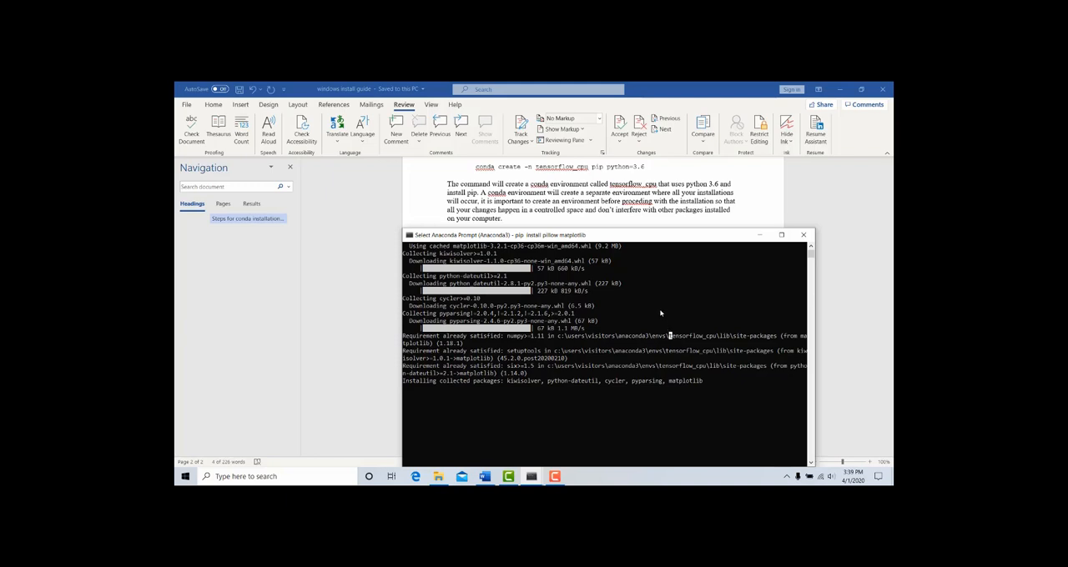
{"action": "left_click", "coordinate": [624, 380]}
{"action": "key", "text": "Return"}
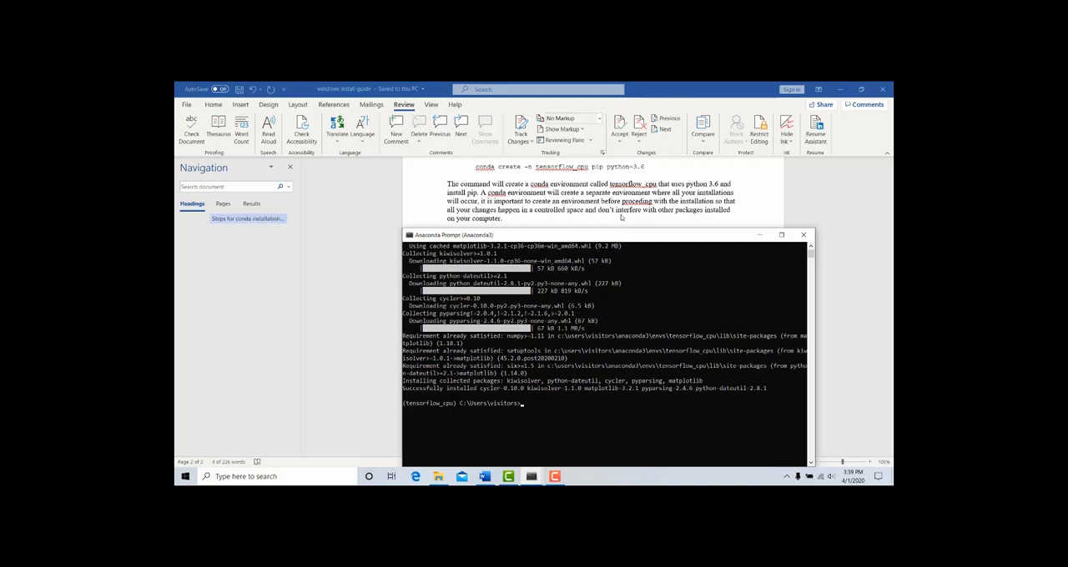
Copy "conda install pandas" from the Word install guide and run it in the tensorflow_cpu Anaconda Prompt
{"action": "left_click", "coordinate": [623, 224]}
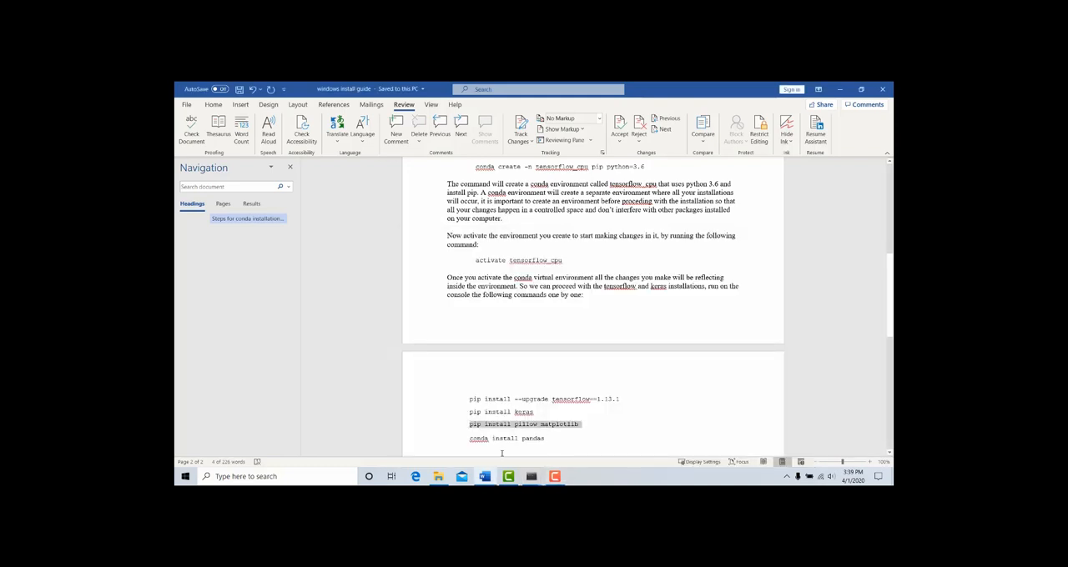
{"action": "left_click", "coordinate": [564, 439]}
{"action": "left_click_drag", "start_coordinate": [560, 439], "coordinate": [469, 440]}
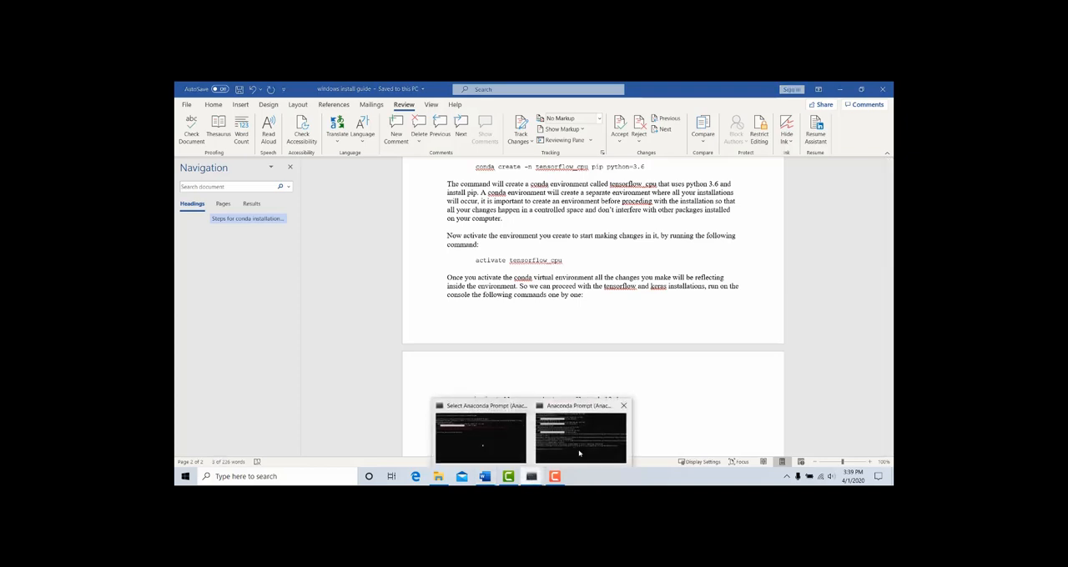
{"action": "left_click", "coordinate": [476, 430]}
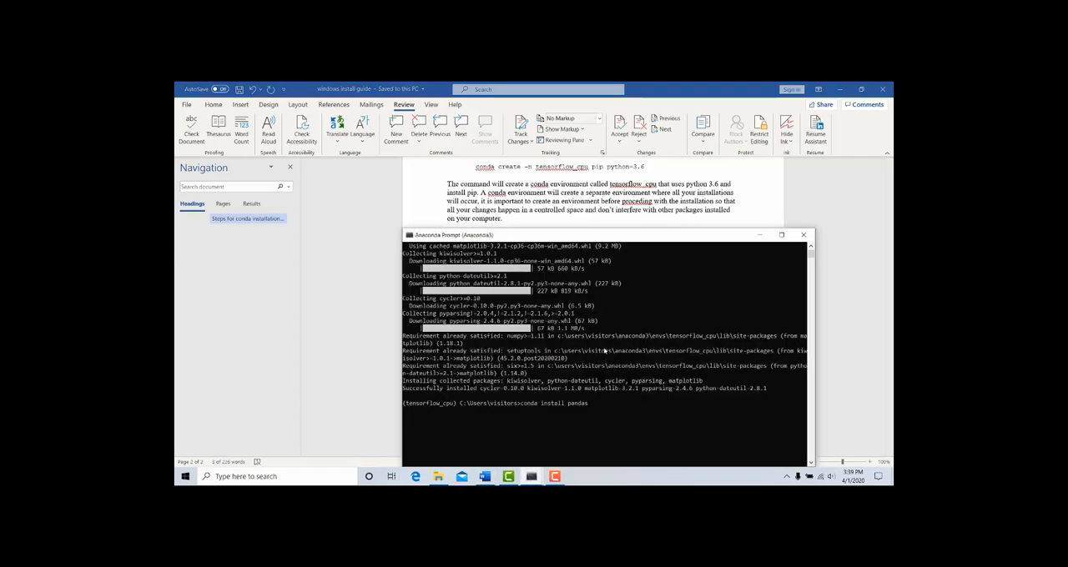
{"action": "key", "text": "Return"}
{"action": "left_click", "coordinate": [596, 410]}
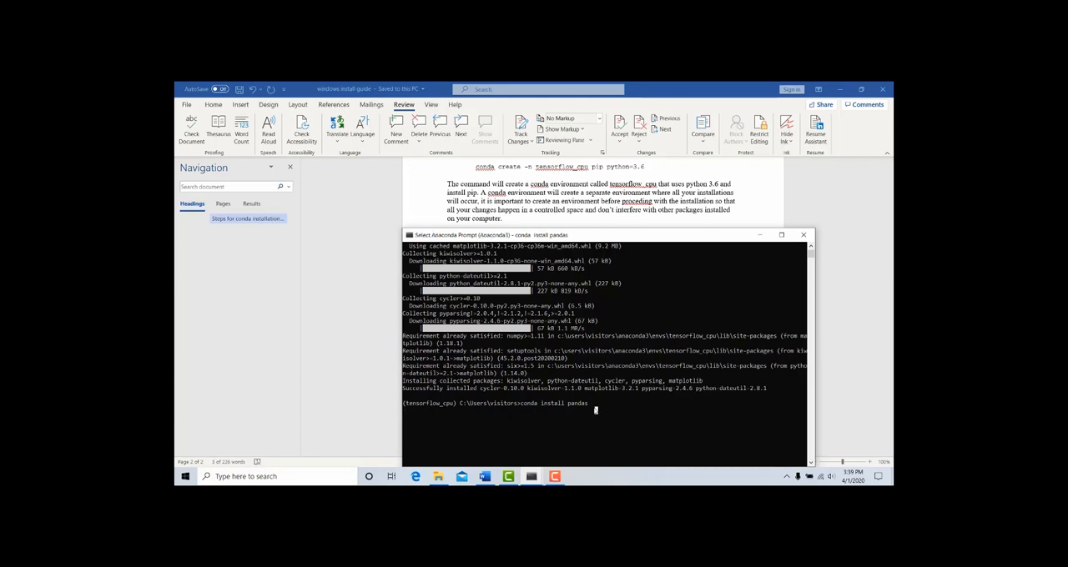
{"action": "key", "text": "Return"}
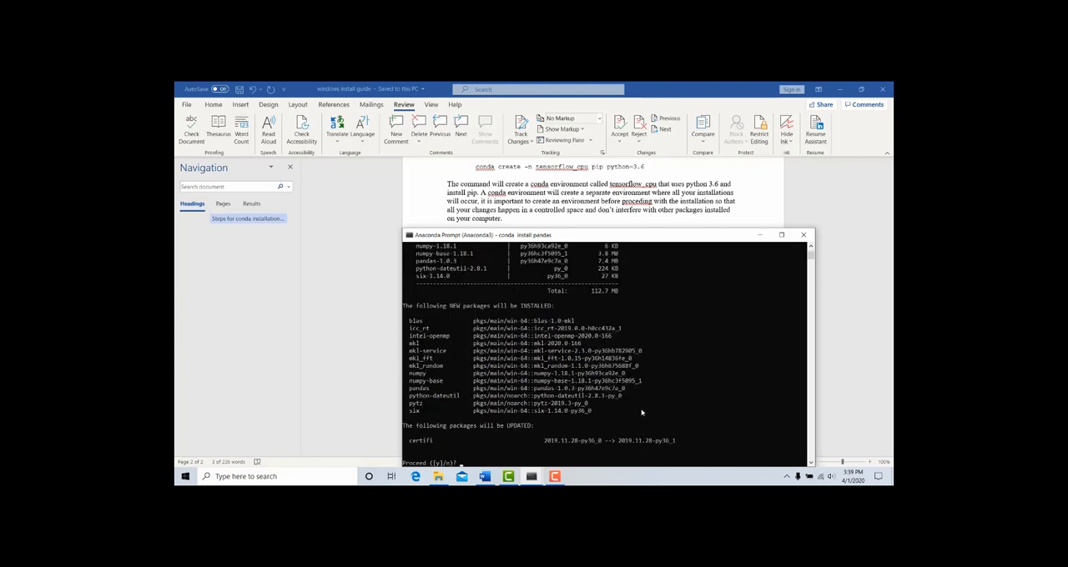
Accept the pandas package installation with "y" and move the prompt window off the guide's last command
{"action": "key", "text": "Return"}
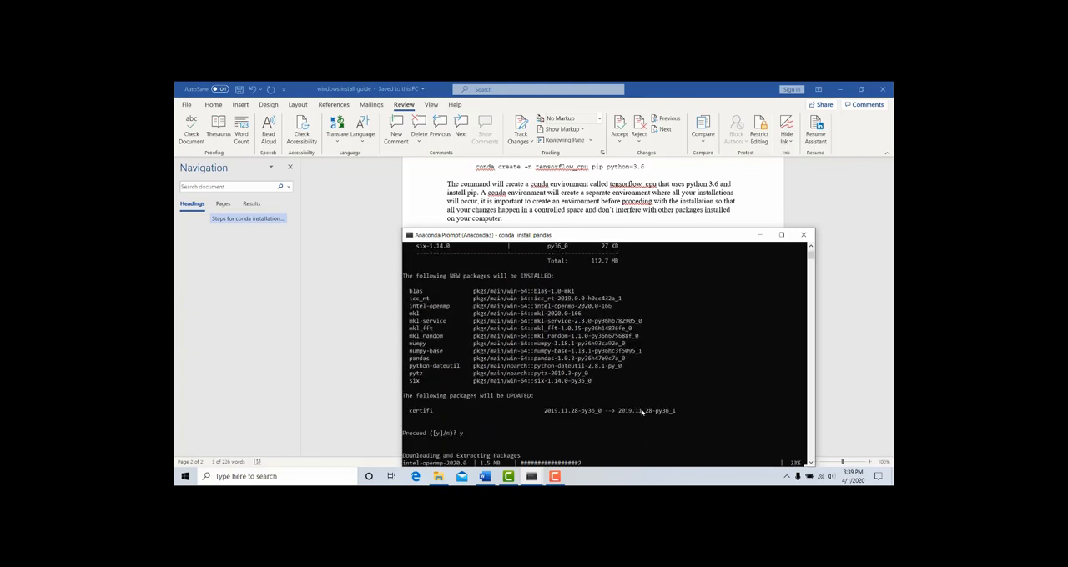
{"action": "left_click", "coordinate": [644, 397]}
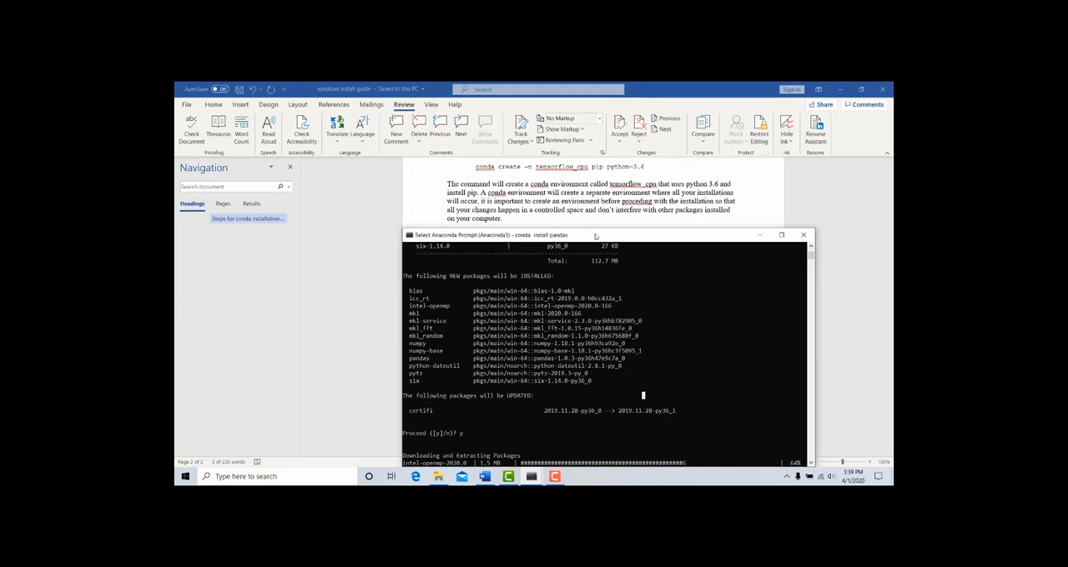
{"action": "left_click_drag", "start_coordinate": [593, 234], "coordinate": [573, 197]}
{"action": "key", "text": "Escape"}
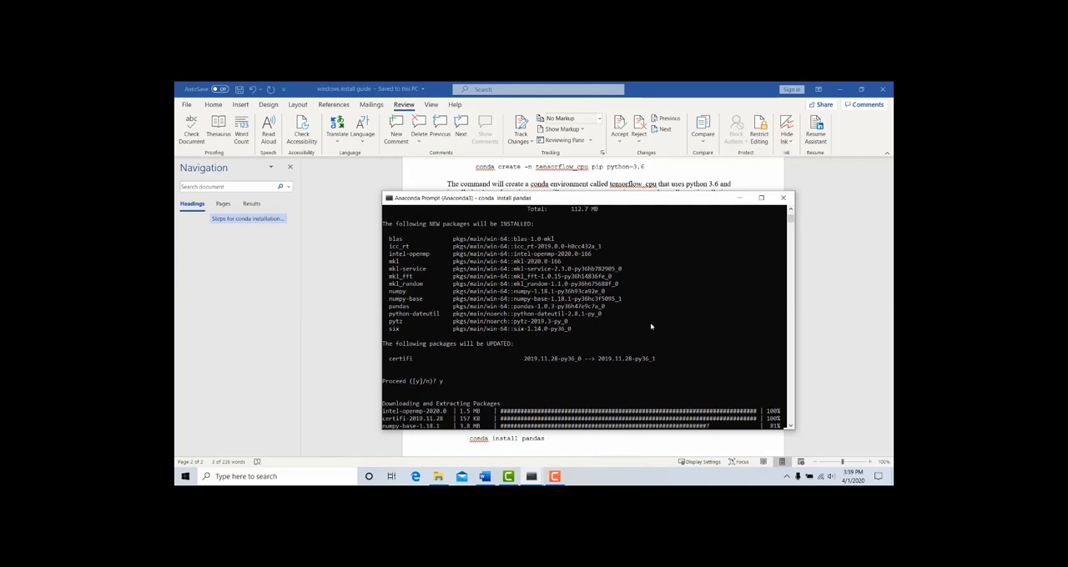
Switch to the install guide in Word and review the conda installation steps from the beginning
{"action": "left_click", "coordinate": [569, 380]}
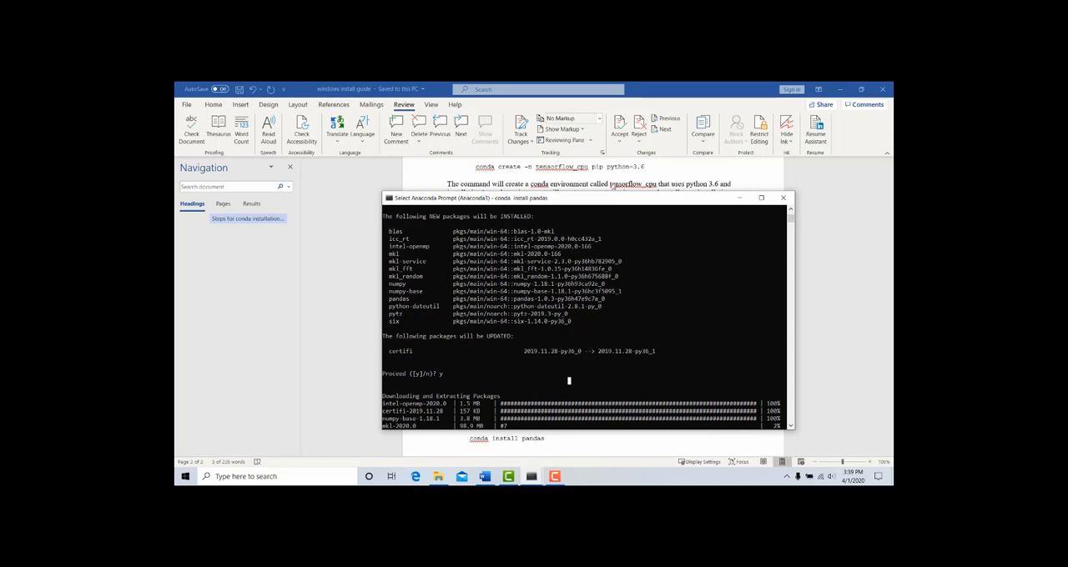
{"action": "left_click", "coordinate": [598, 183]}
{"action": "scroll", "coordinate": [601, 267], "scroll_direction": "up", "scroll_amount": 11}
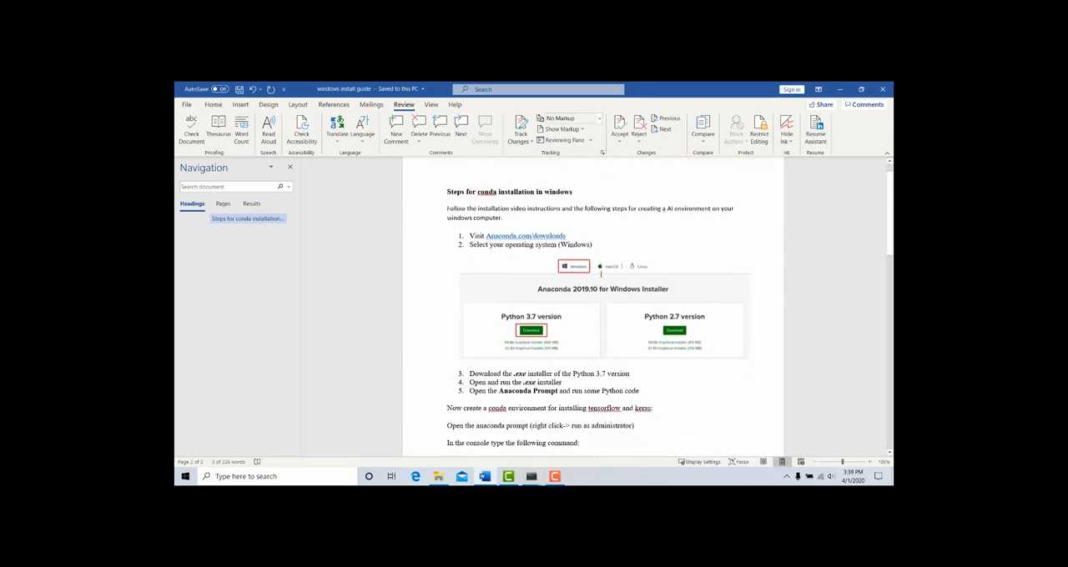
{"action": "scroll", "coordinate": [601, 277], "scroll_direction": "down", "scroll_amount": 3}
{"action": "scroll", "coordinate": [600, 275], "scroll_direction": "down", "scroll_amount": 3}
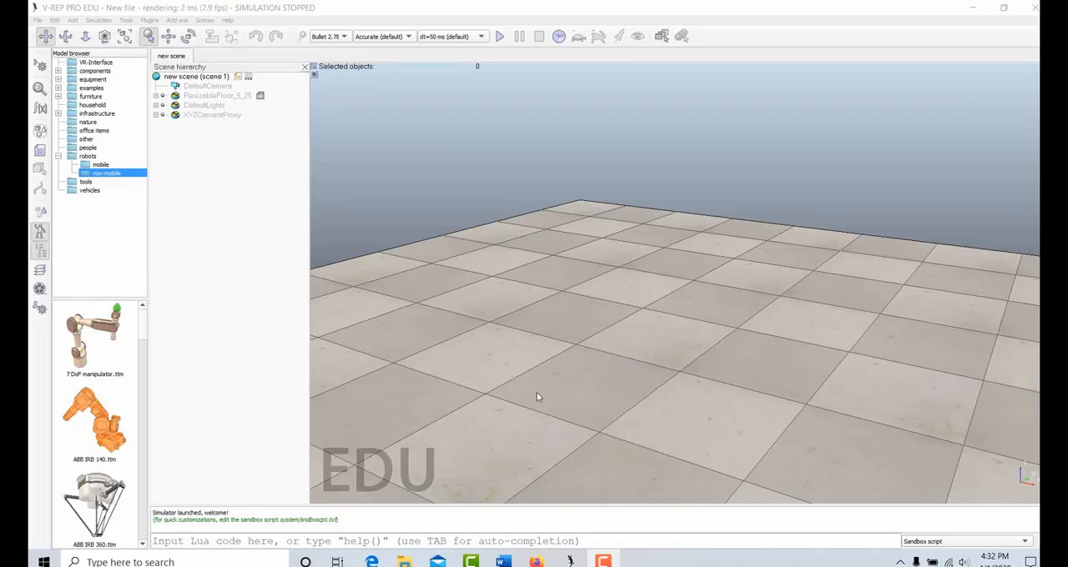
Switch to the OS (C:) window in File Explorer and open Program Files > V-REP3 > V-REP_PRO_EDU
{"action": "mouse_move", "coordinate": [403, 560]}
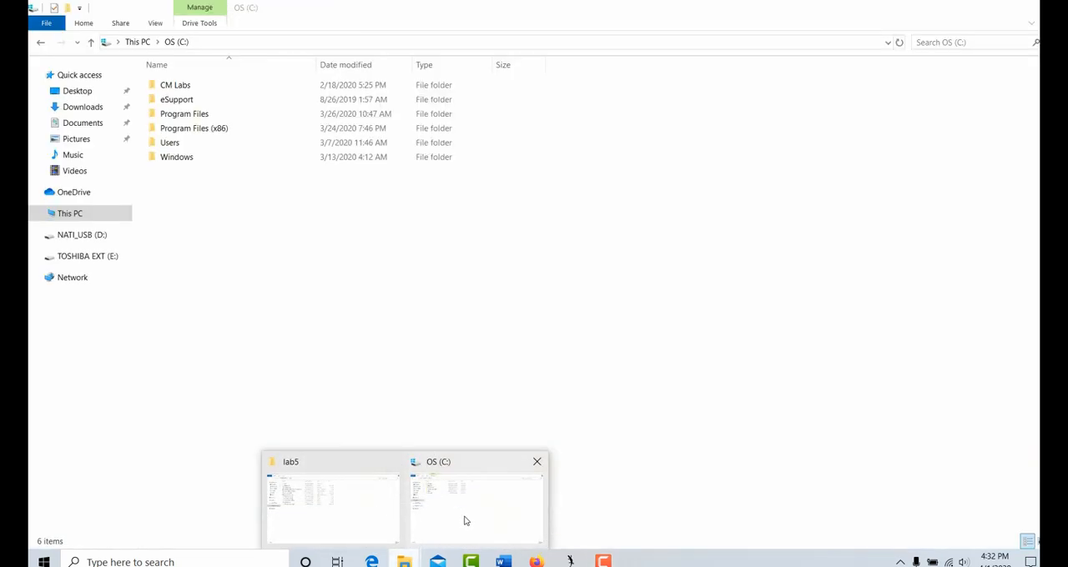
{"action": "left_click", "coordinate": [465, 521]}
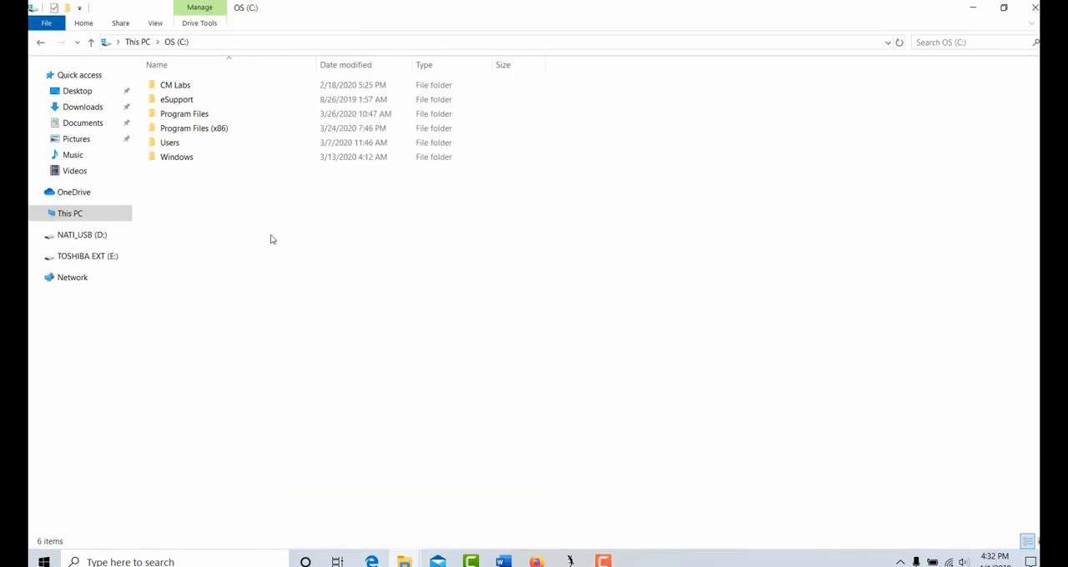
{"action": "left_click", "coordinate": [213, 131]}
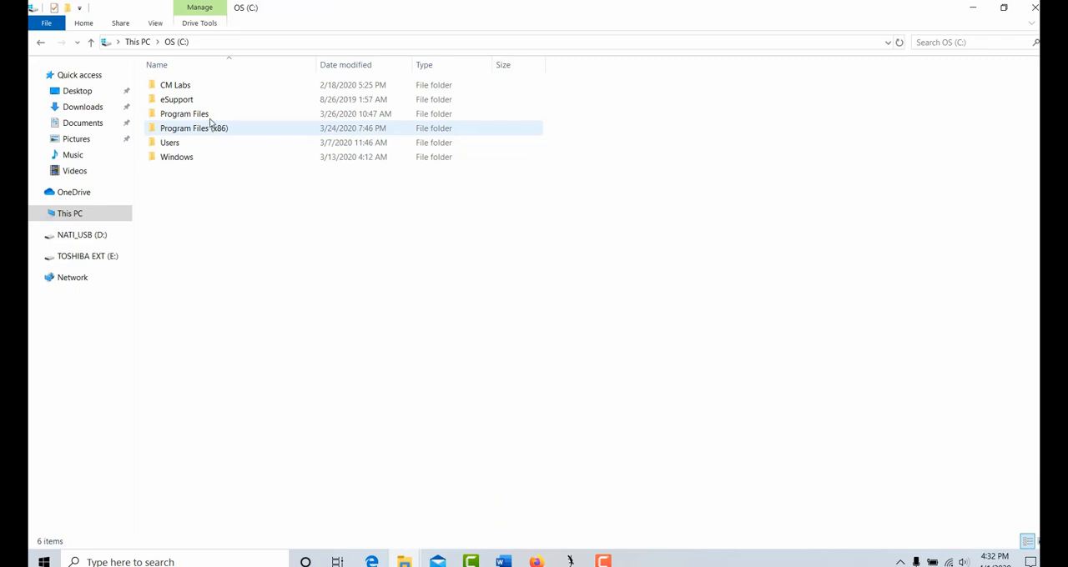
{"action": "double_click", "coordinate": [212, 114]}
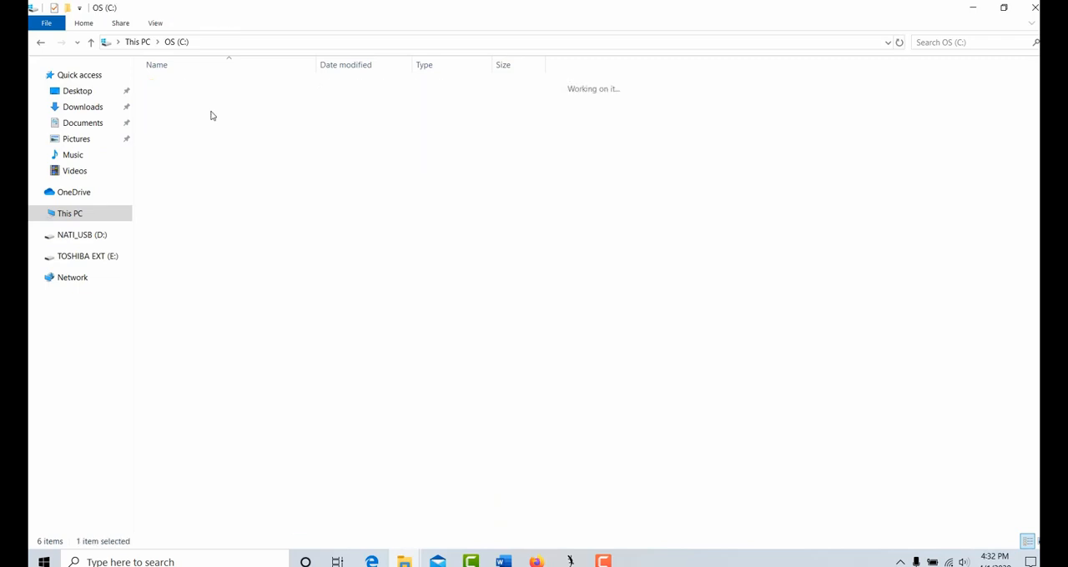
{"action": "left_click", "coordinate": [94, 219]}
{"action": "double_click", "coordinate": [228, 203]}
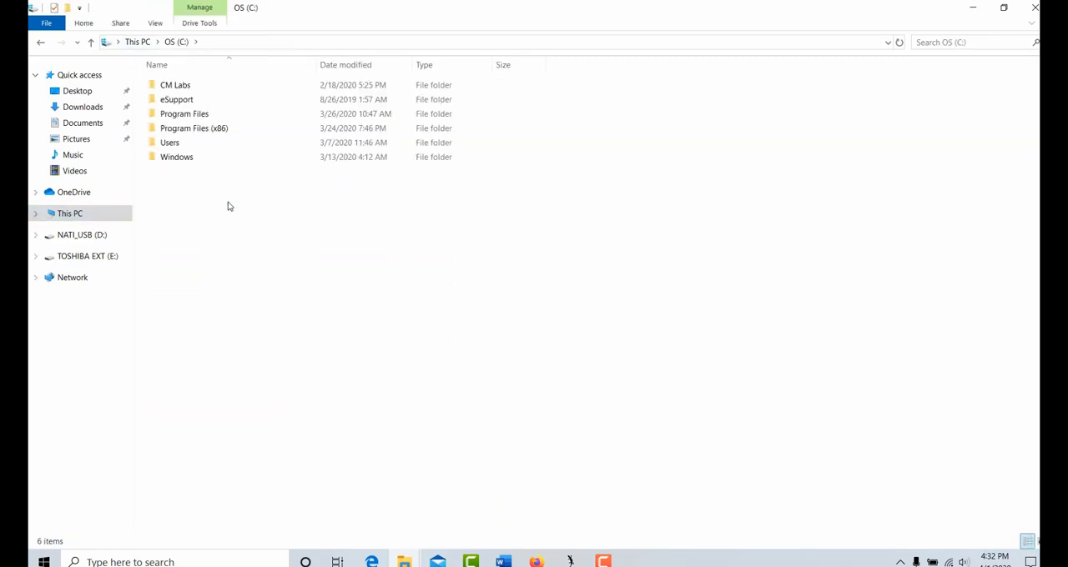
{"action": "double_click", "coordinate": [189, 119]}
{"action": "double_click", "coordinate": [200, 288]}
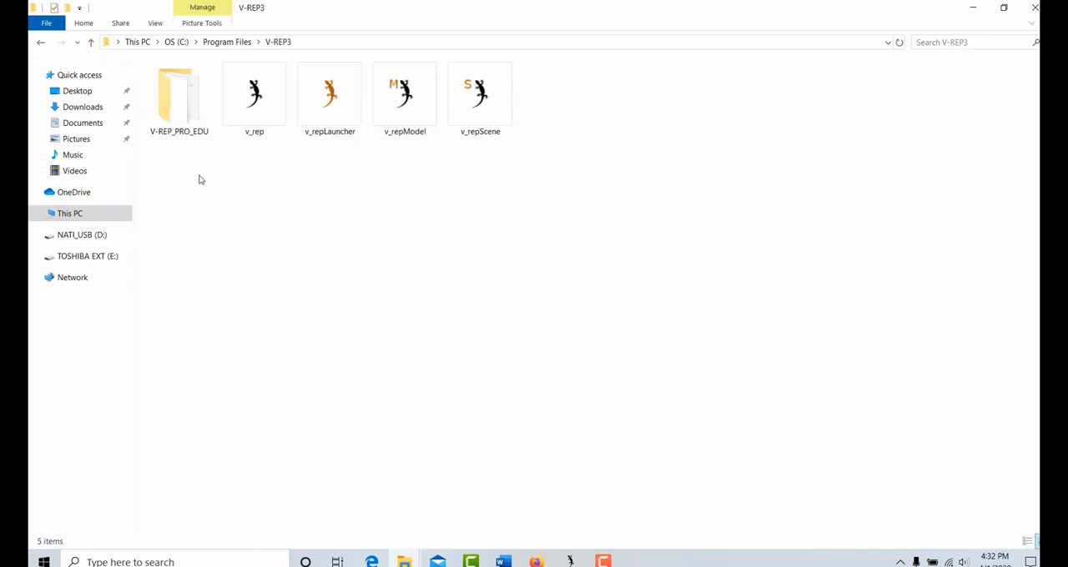
{"action": "double_click", "coordinate": [187, 112]}
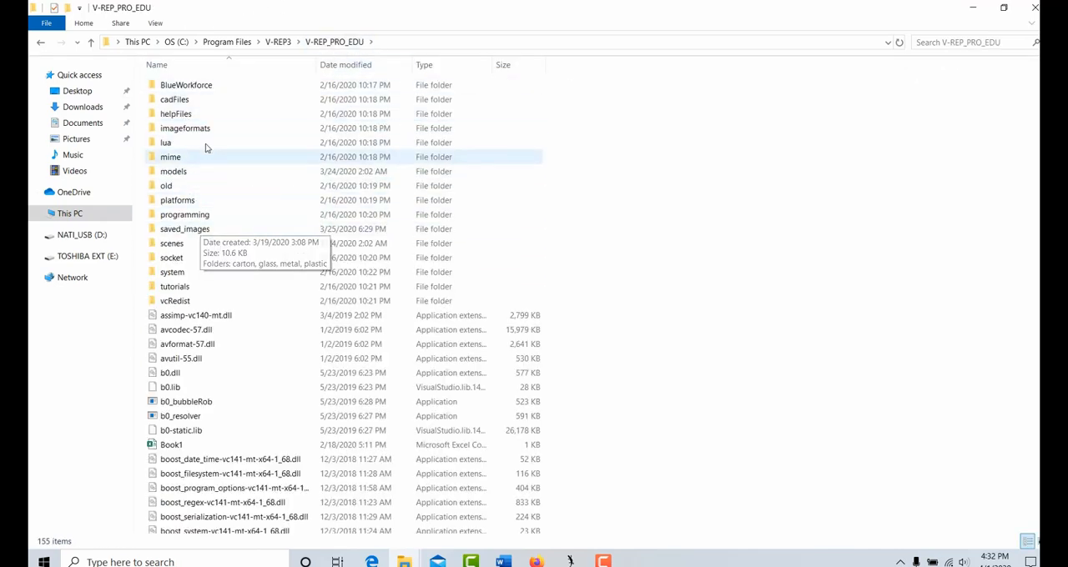
Open the Python bindings folder at programming > remoteApiBindings > python > python
{"action": "double_click", "coordinate": [193, 214]}
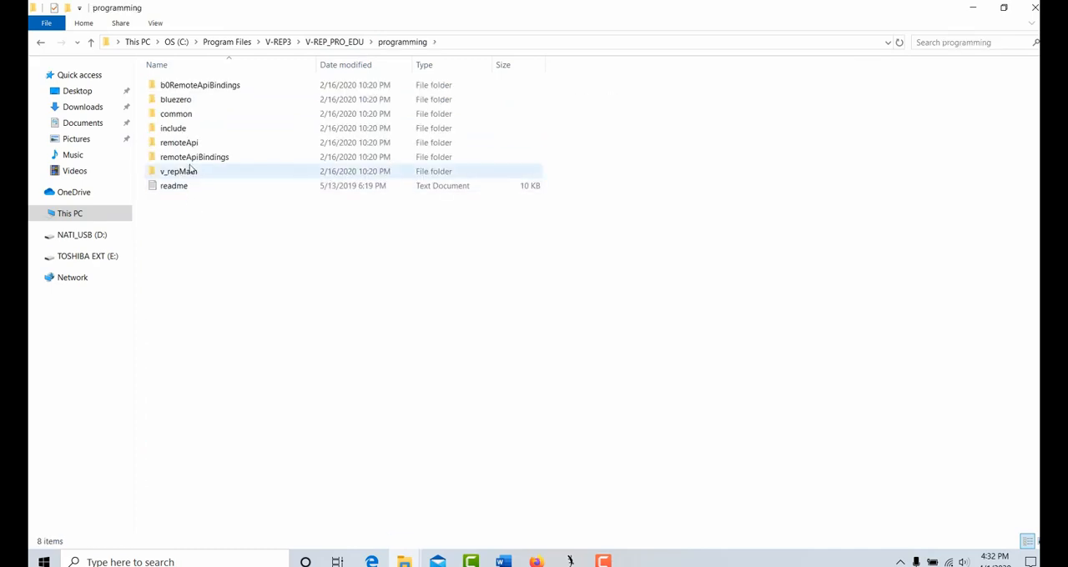
{"action": "double_click", "coordinate": [211, 156]}
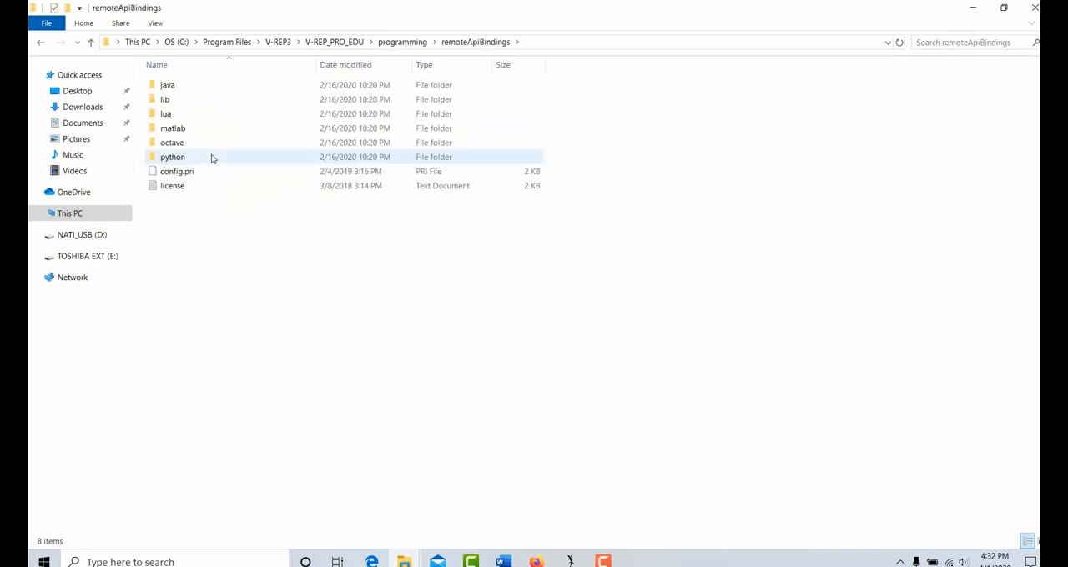
{"action": "double_click", "coordinate": [186, 159]}
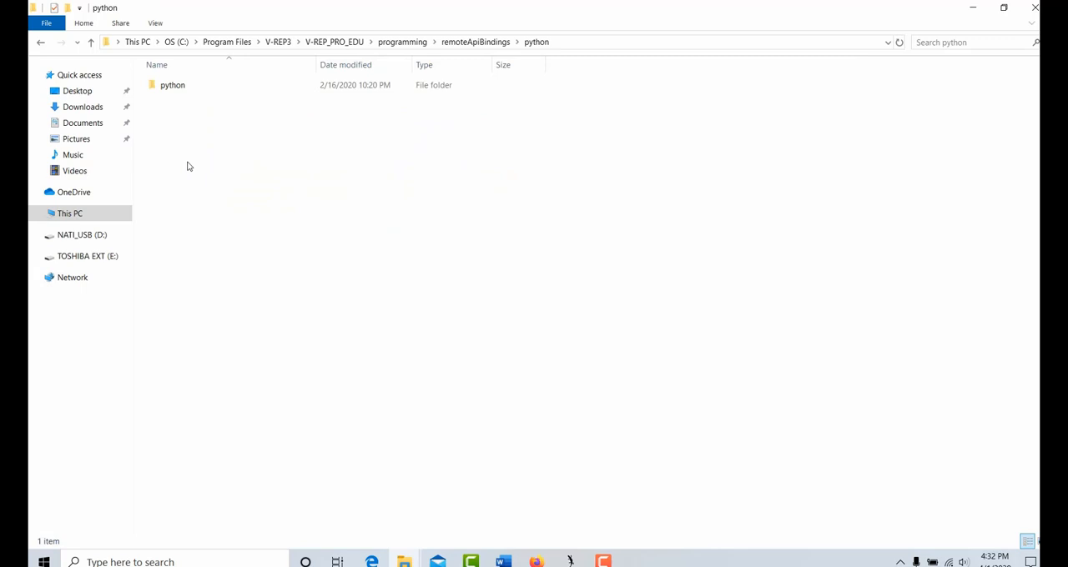
{"action": "double_click", "coordinate": [183, 89]}
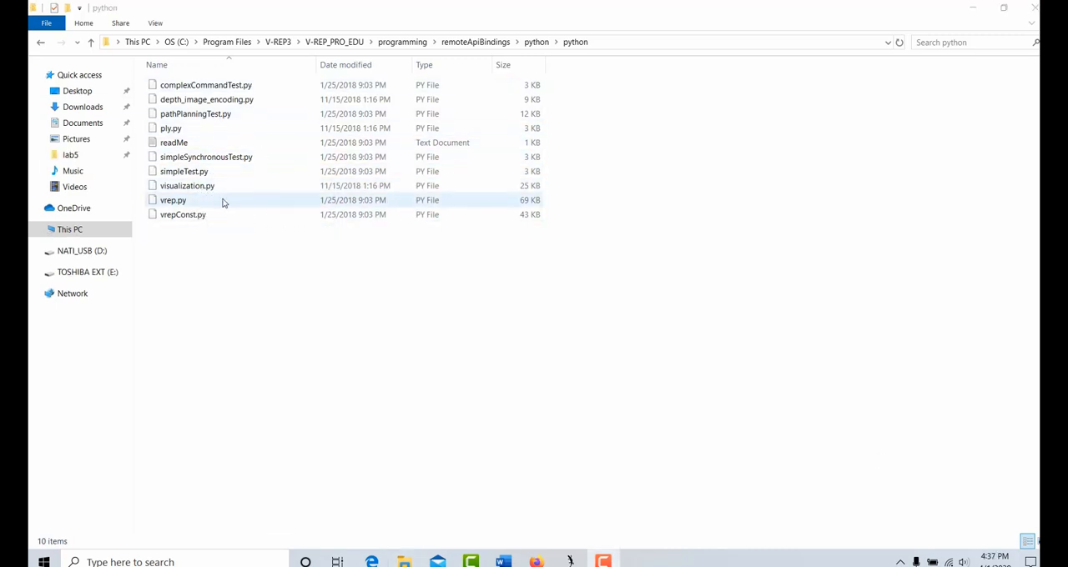
Copy vrep.py and vrepConst.py from the python folder into the lab5 folder
{"action": "left_click", "coordinate": [222, 203]}
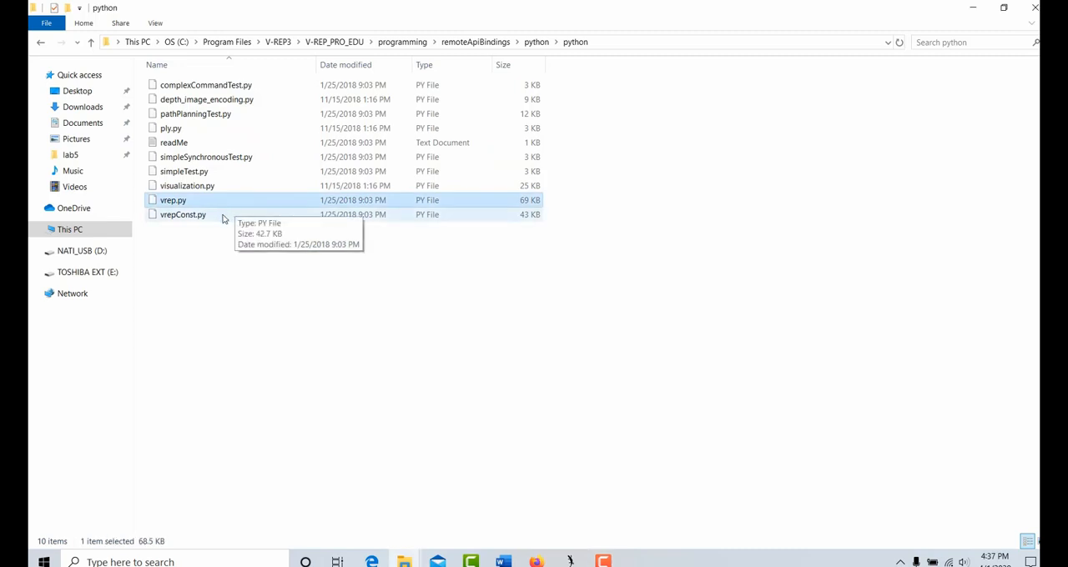
{"action": "left_click", "coordinate": [223, 215], "text": "ctrl"}
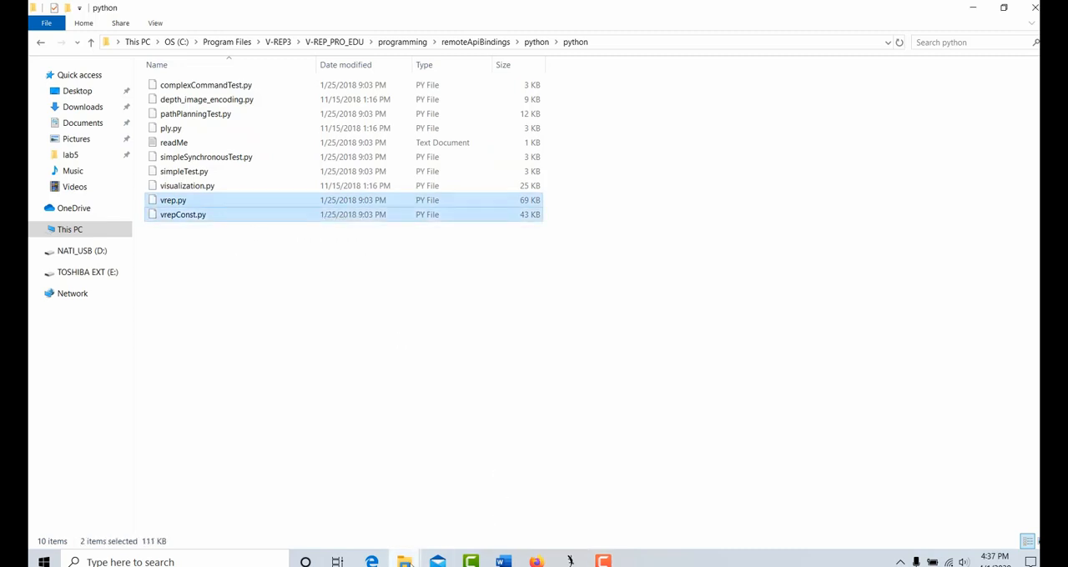
{"action": "mouse_move", "coordinate": [404, 562]}
{"action": "left_click", "coordinate": [420, 509]}
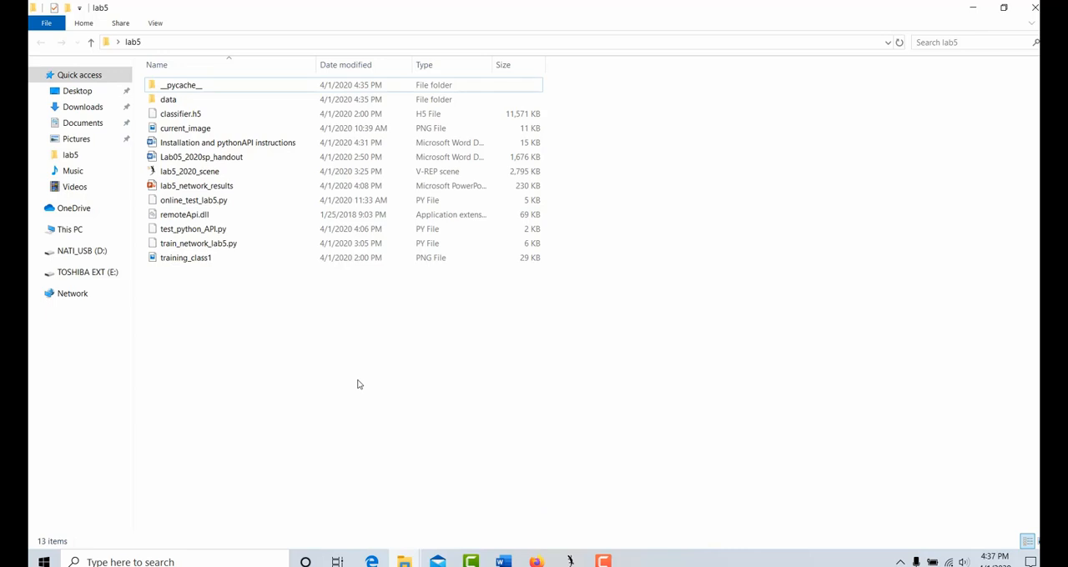
{"action": "key", "text": "ctrl+v"}
Point out online_test_lab5.py, test_python_API.py and lab5_2020_scene in the lab5 folder by selecting them, then clear the selection
{"action": "left_click", "coordinate": [219, 203]}
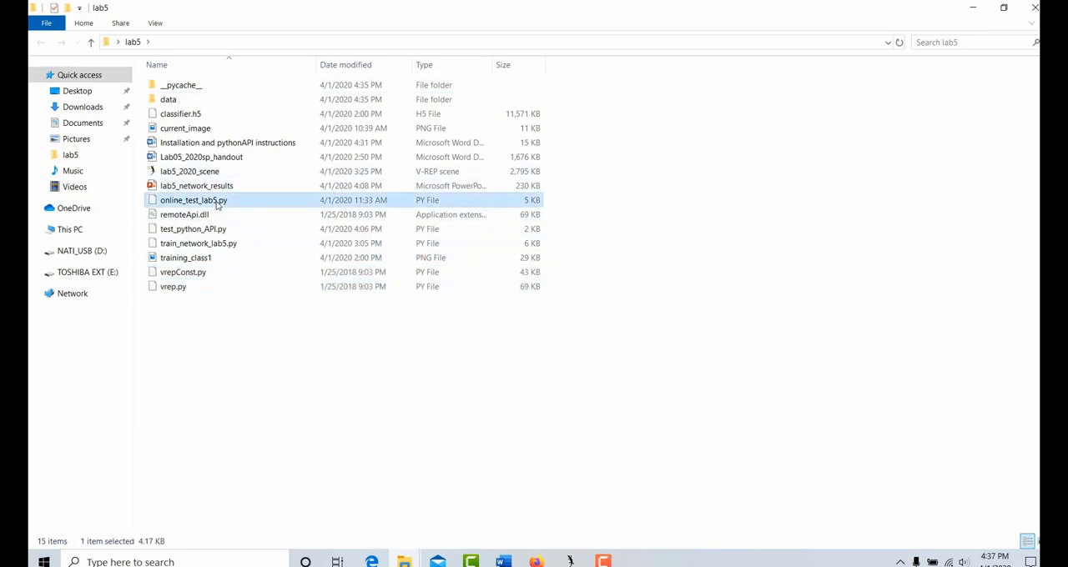
{"action": "left_click", "coordinate": [221, 231], "text": "ctrl"}
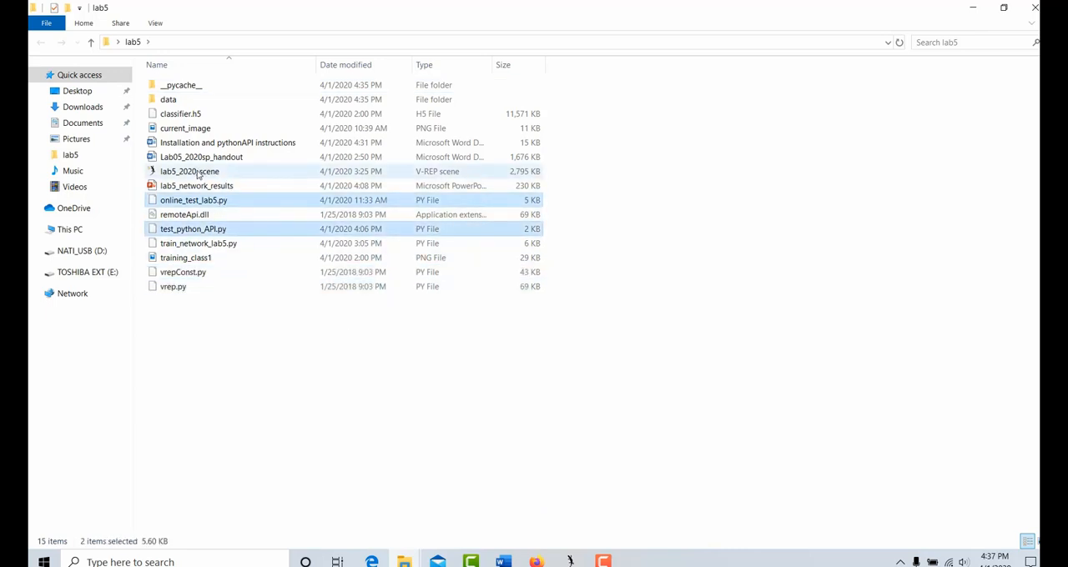
{"action": "left_click", "coordinate": [198, 172], "text": "ctrl"}
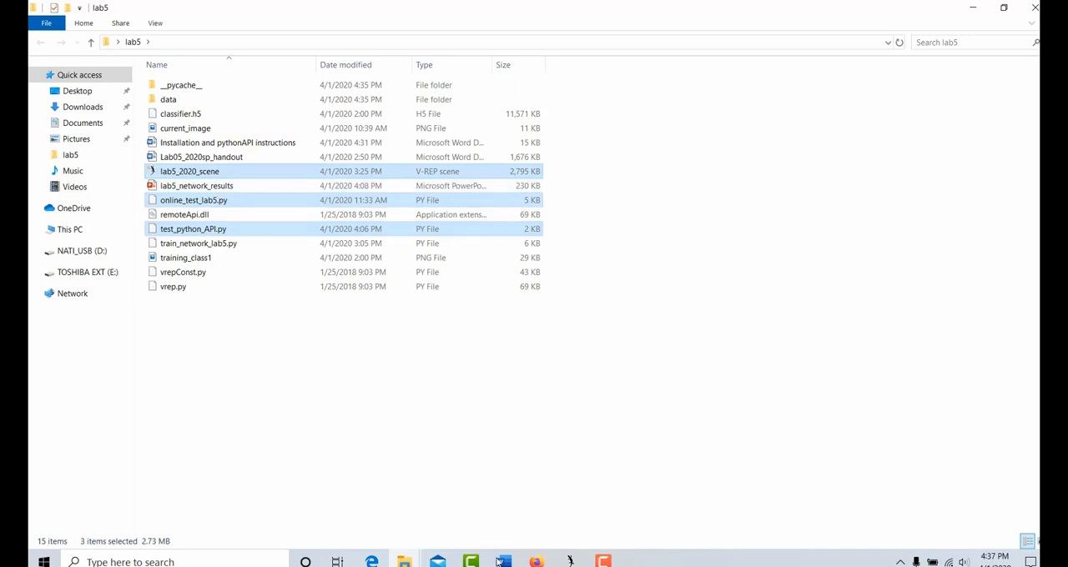
{"action": "left_click", "coordinate": [460, 424]}
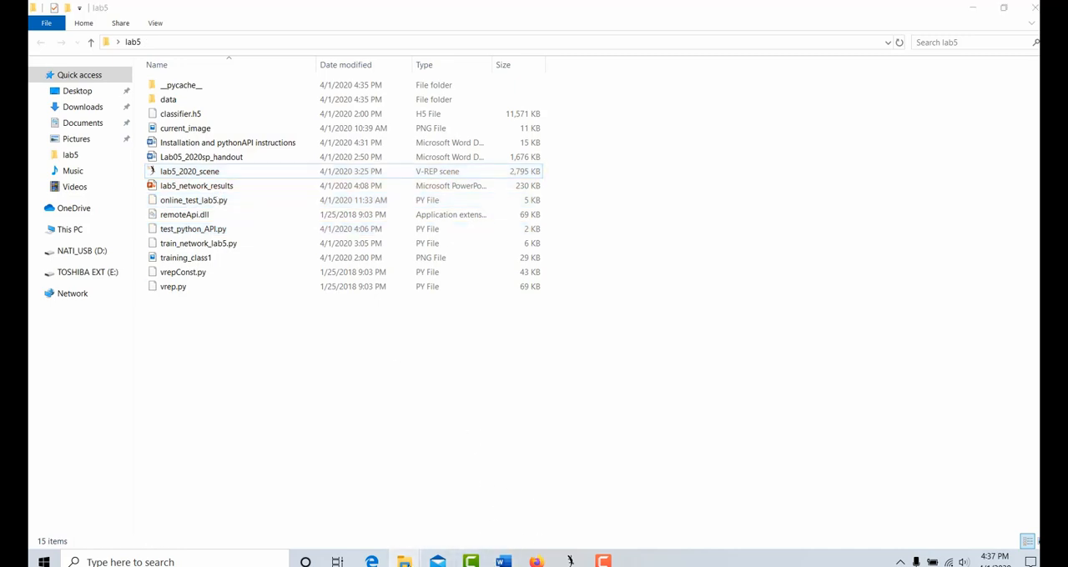
Return to the python folder window, go back to Program Files and open V-REP3 > V-REP_PRO_EDU
{"action": "mouse_move", "coordinate": [406, 518]}
{"action": "left_click", "coordinate": [328, 409]}
{"action": "left_click", "coordinate": [404, 562]}
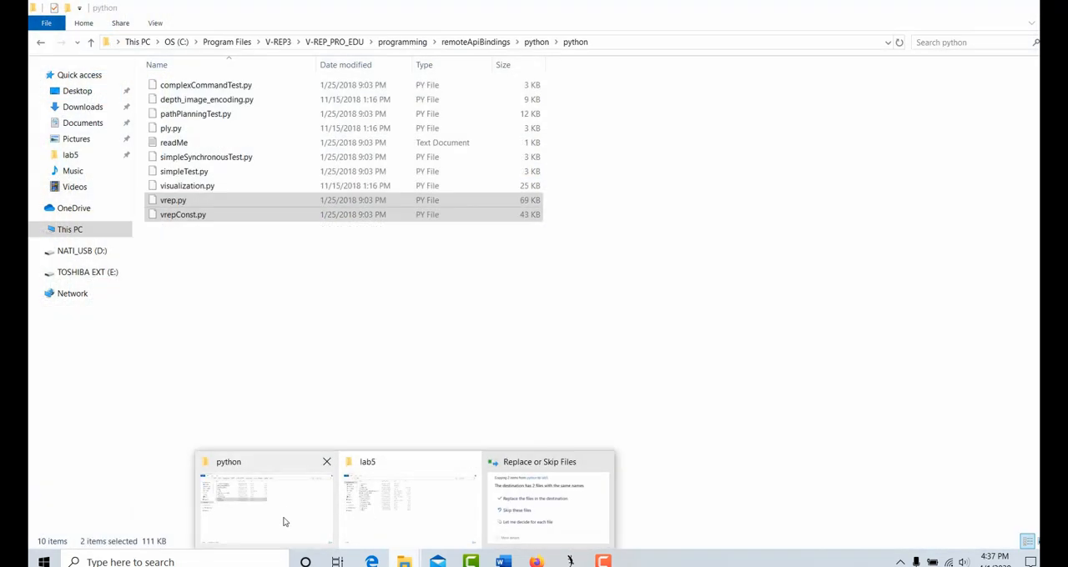
{"action": "left_click", "coordinate": [282, 517]}
{"action": "left_click", "coordinate": [270, 263]}
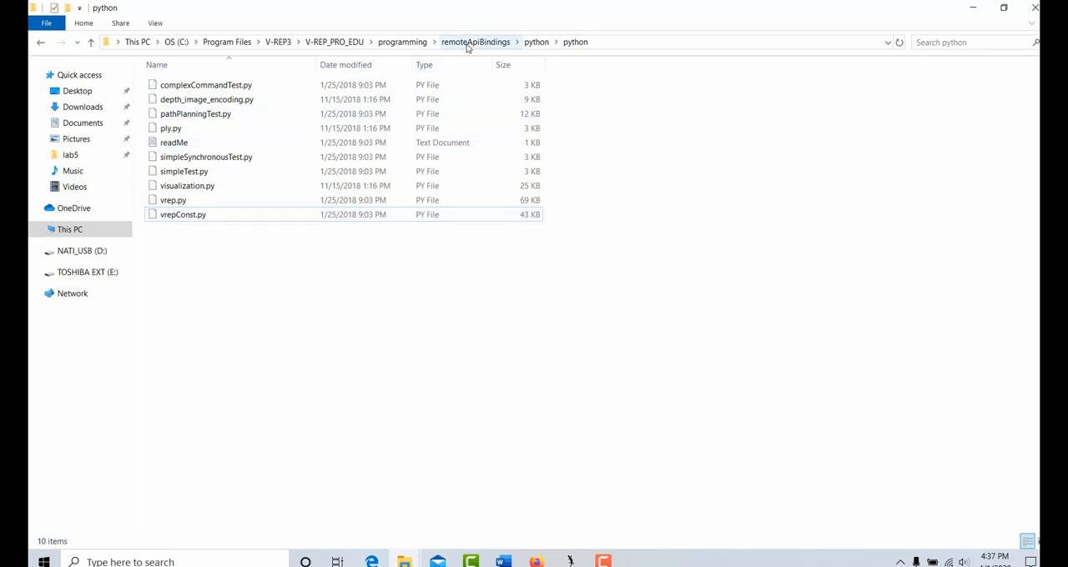
{"action": "left_click", "coordinate": [279, 41]}
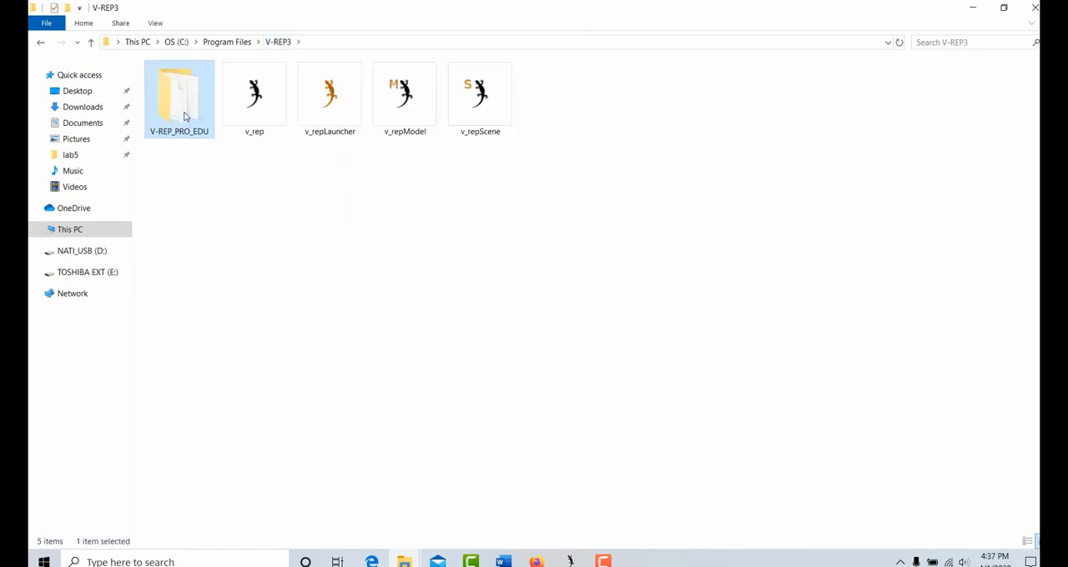
{"action": "left_click", "coordinate": [240, 41]}
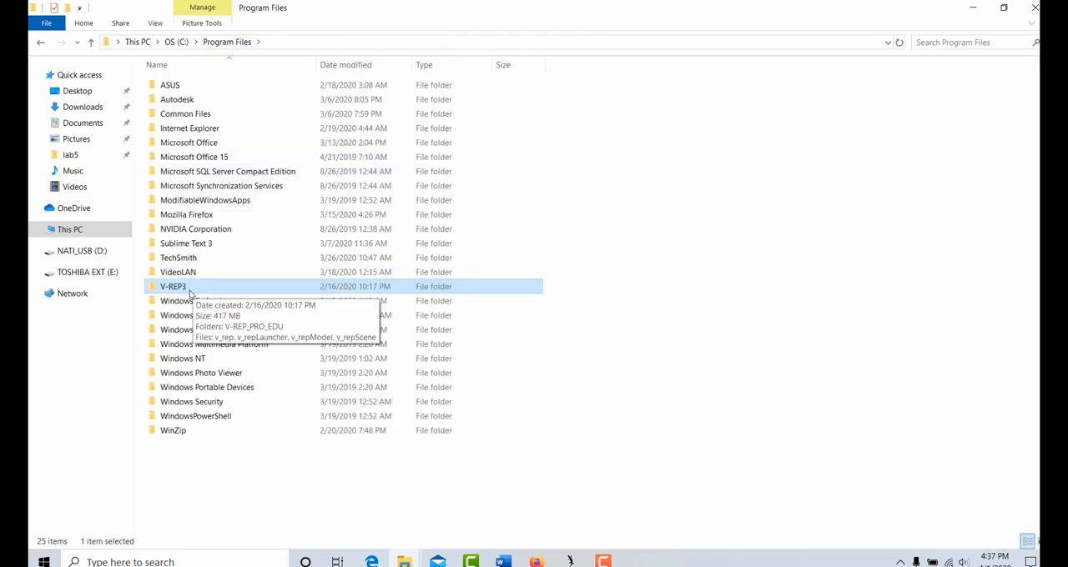
{"action": "double_click", "coordinate": [190, 287]}
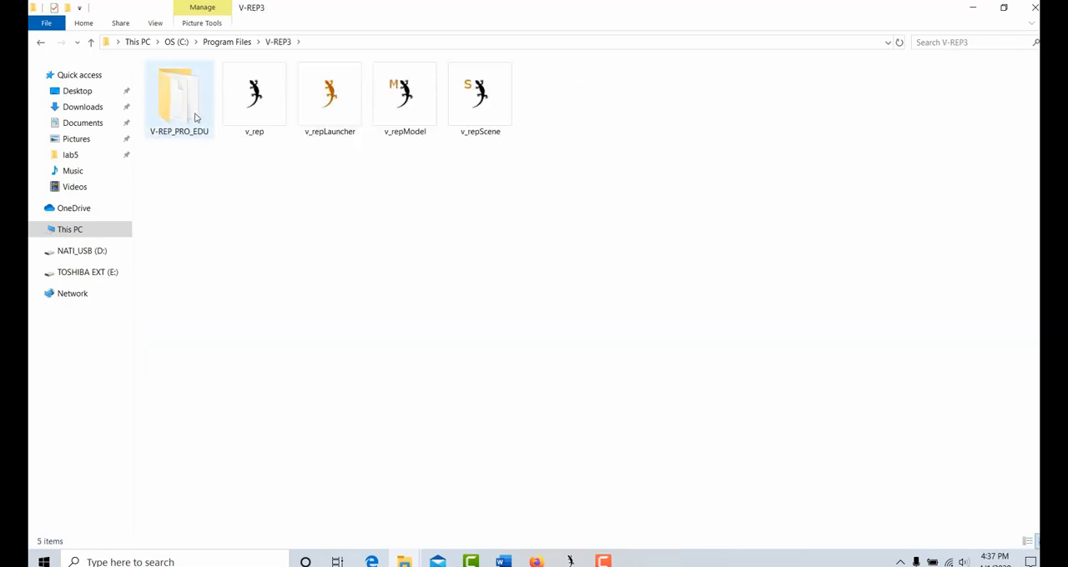
{"action": "double_click", "coordinate": [196, 118]}
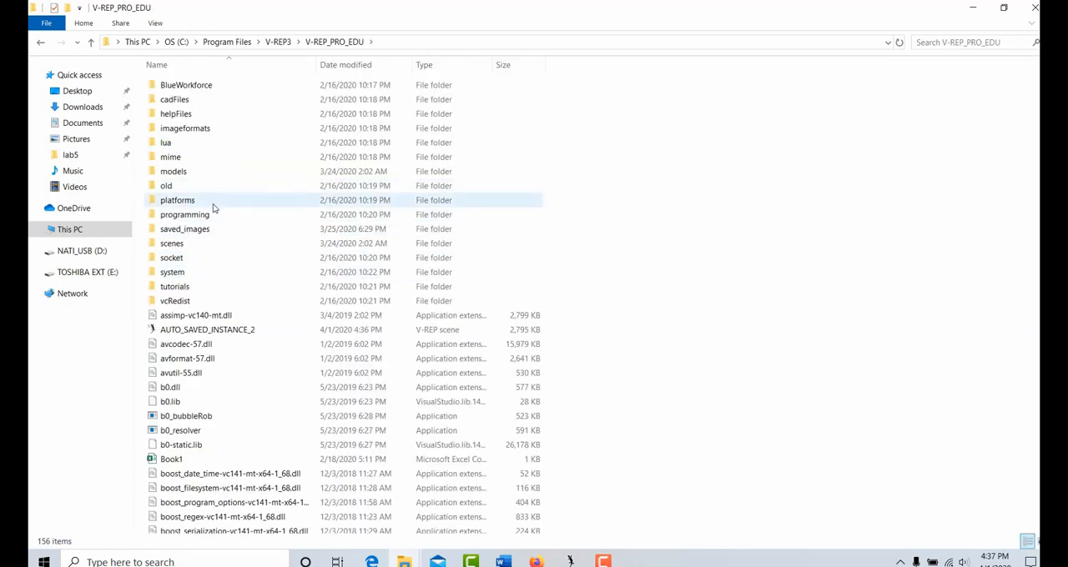
Open the 64-bit Windows library folder at programming > remoteApiBindings > lib > lib > Windows > 64Bit
{"action": "double_click", "coordinate": [214, 216]}
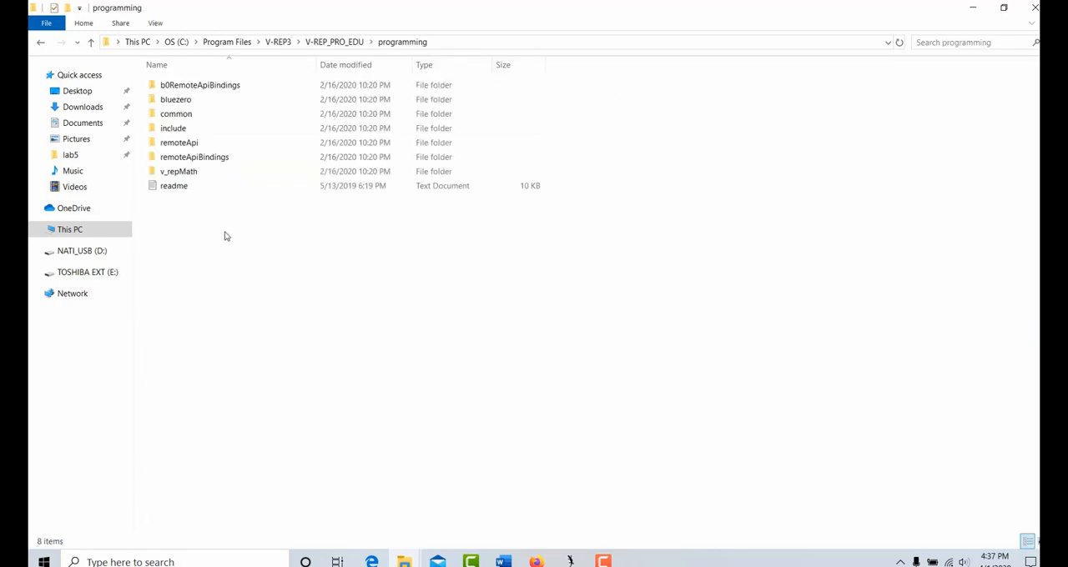
{"action": "double_click", "coordinate": [205, 158]}
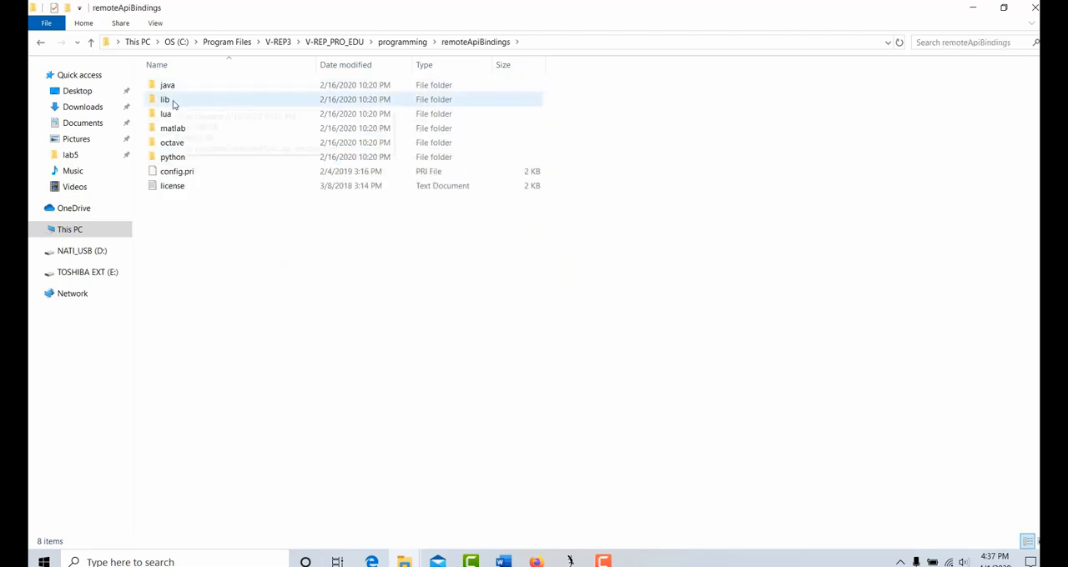
{"action": "double_click", "coordinate": [173, 102]}
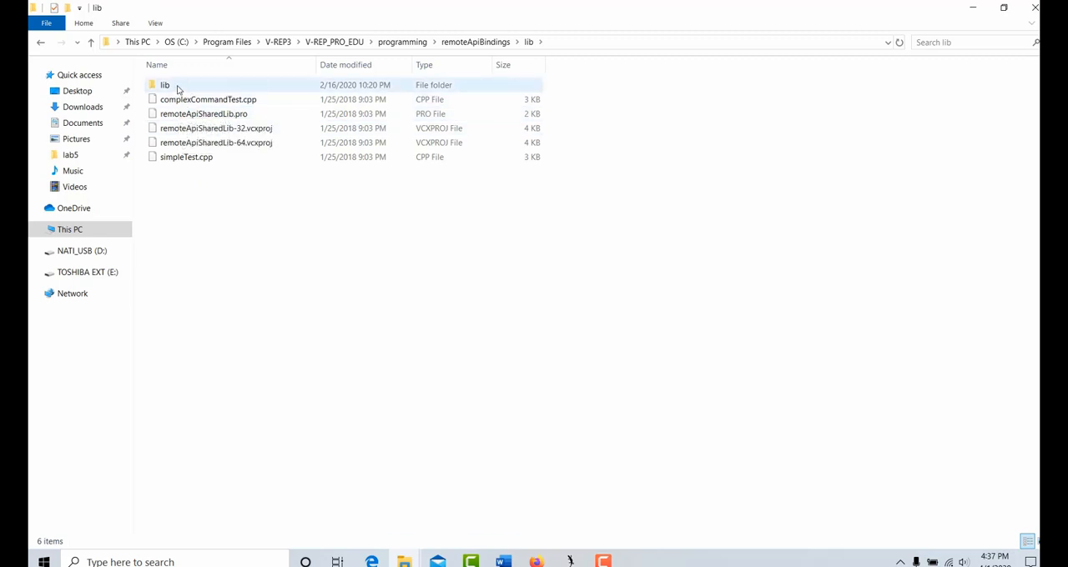
{"action": "double_click", "coordinate": [176, 89]}
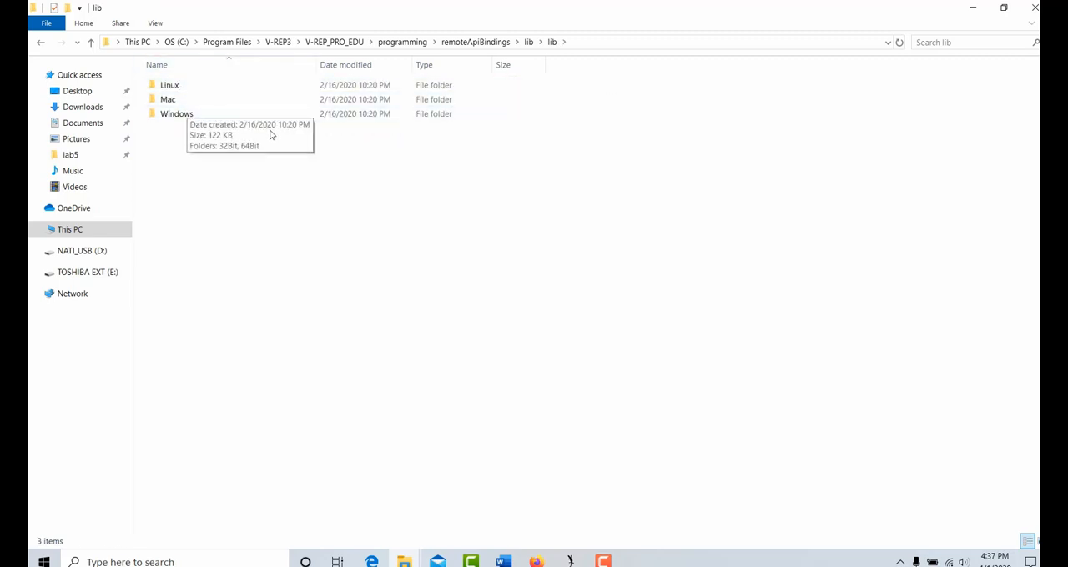
{"action": "double_click", "coordinate": [194, 116]}
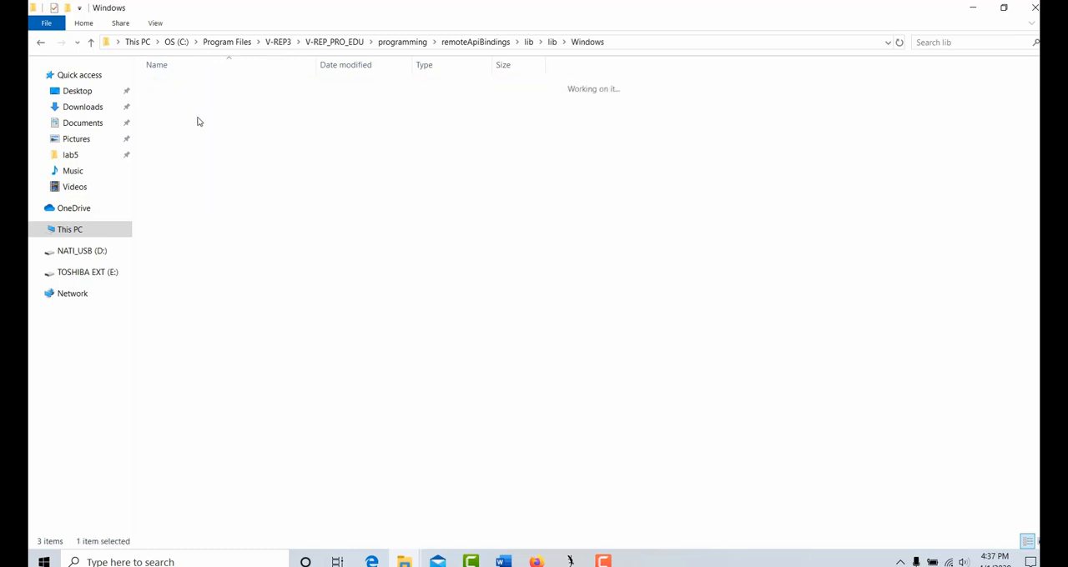
{"action": "double_click", "coordinate": [176, 102]}
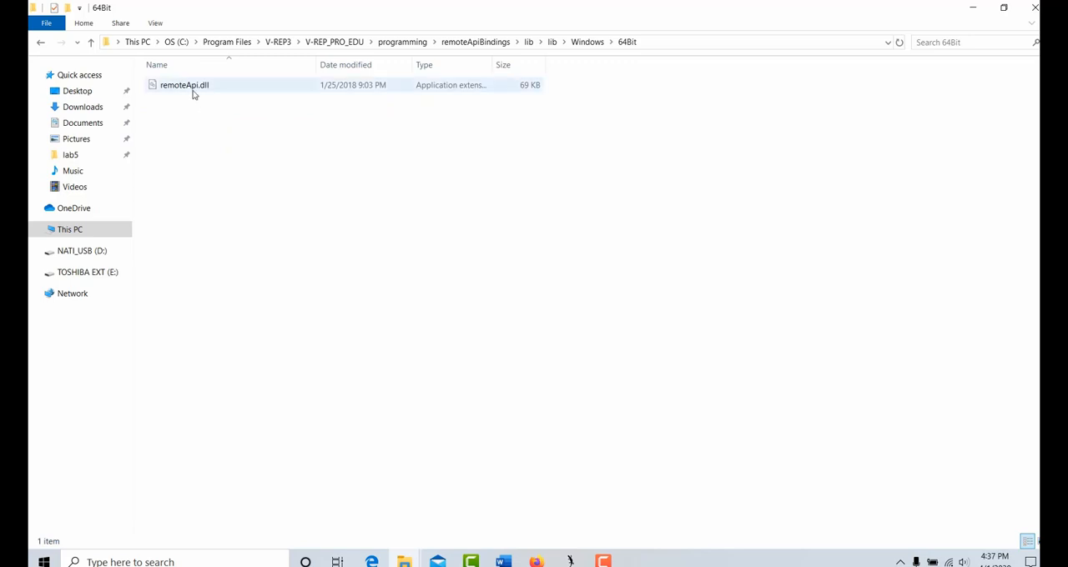
Copy remoteApi.dll from the 64Bit folder into lab5, replacing the existing file, and dismiss the pending replacement of the two Python files
{"action": "left_click", "coordinate": [195, 87]}
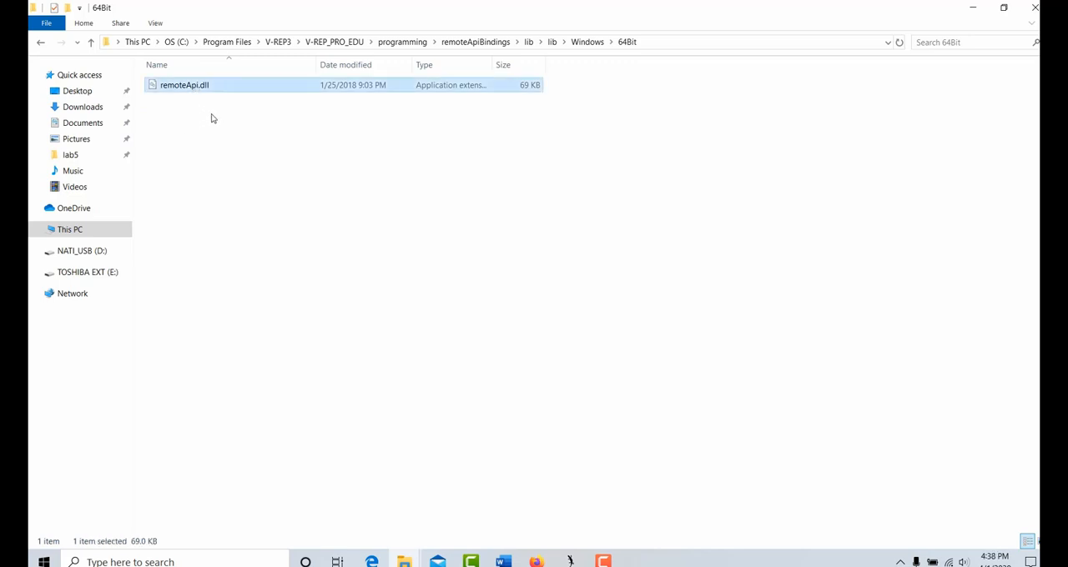
{"action": "mouse_move", "coordinate": [404, 560]}
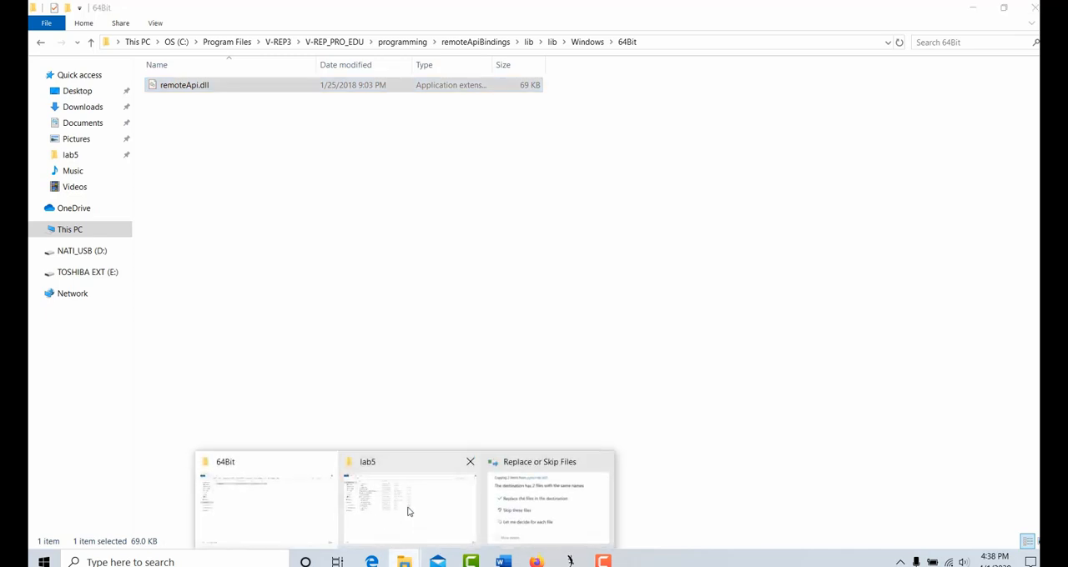
{"action": "left_click", "coordinate": [408, 505]}
{"action": "key", "text": "ctrl+v"}
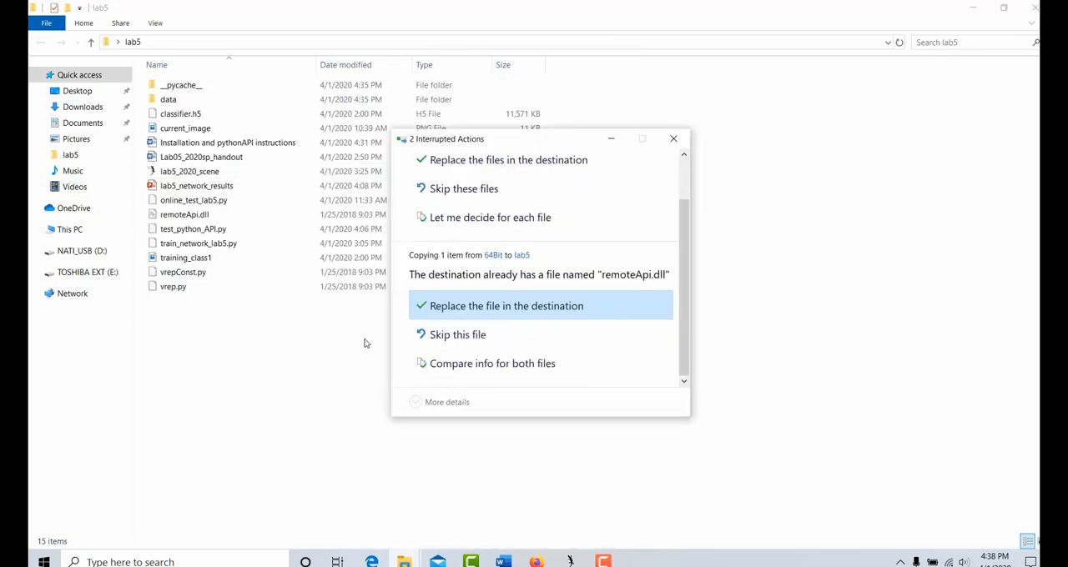
{"action": "left_click", "coordinate": [457, 308]}
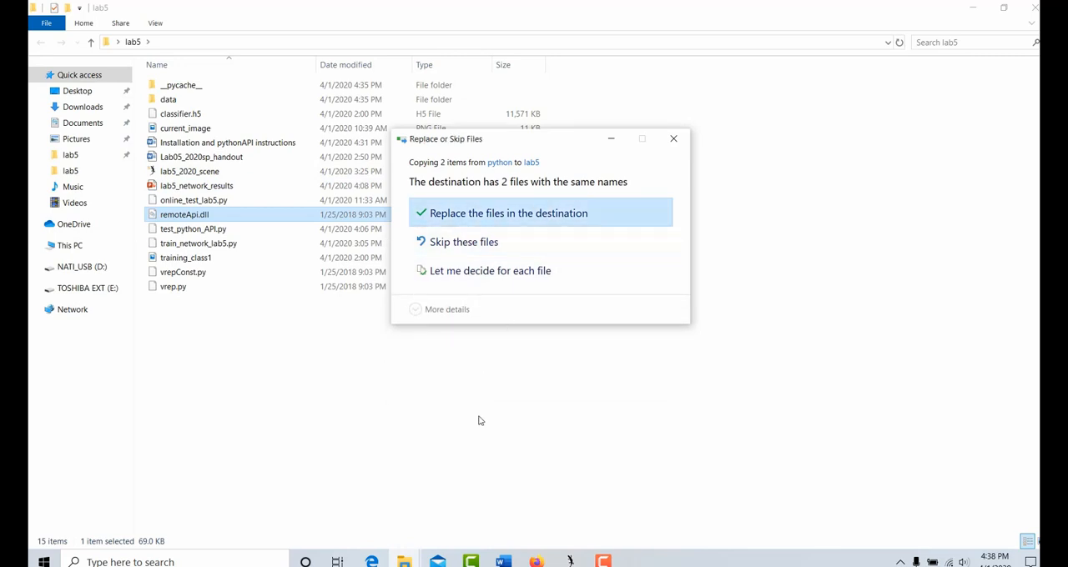
{"action": "left_click", "coordinate": [674, 139]}
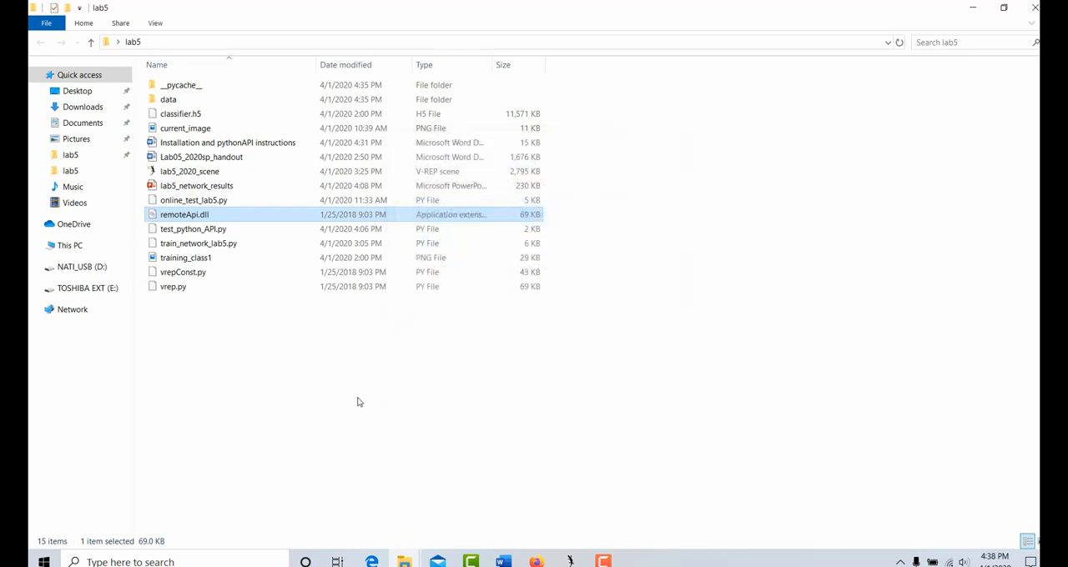
Point out remoteApi.dll, vrep.py and vrepConst.py in the lab5 folder by selecting them, then clear the selection
{"action": "left_click", "coordinate": [204, 216]}
{"action": "left_click", "coordinate": [192, 289]}
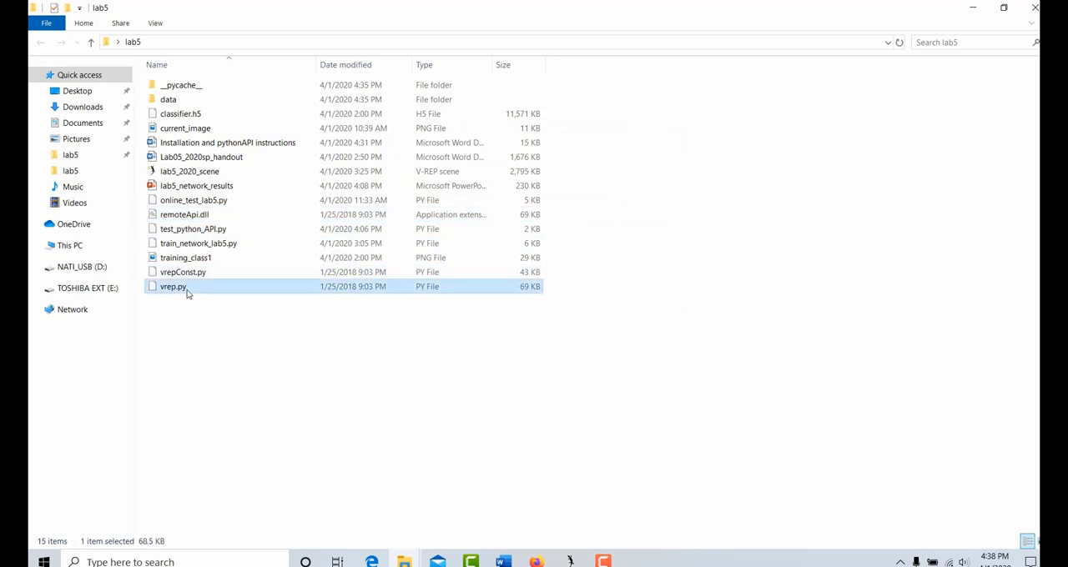
{"action": "left_click", "coordinate": [190, 275], "text": "ctrl"}
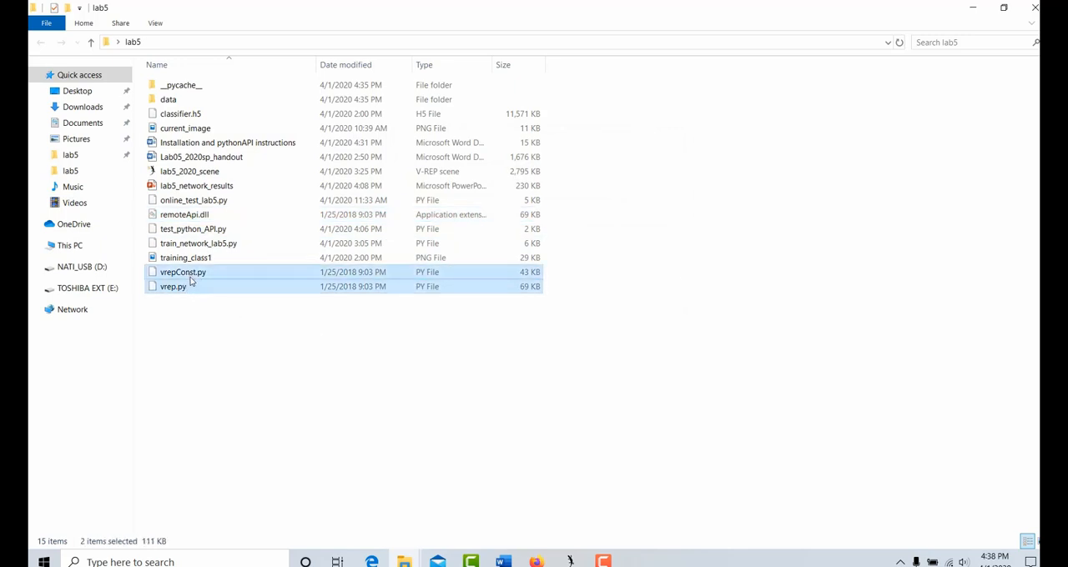
{"action": "left_click", "coordinate": [193, 215]}
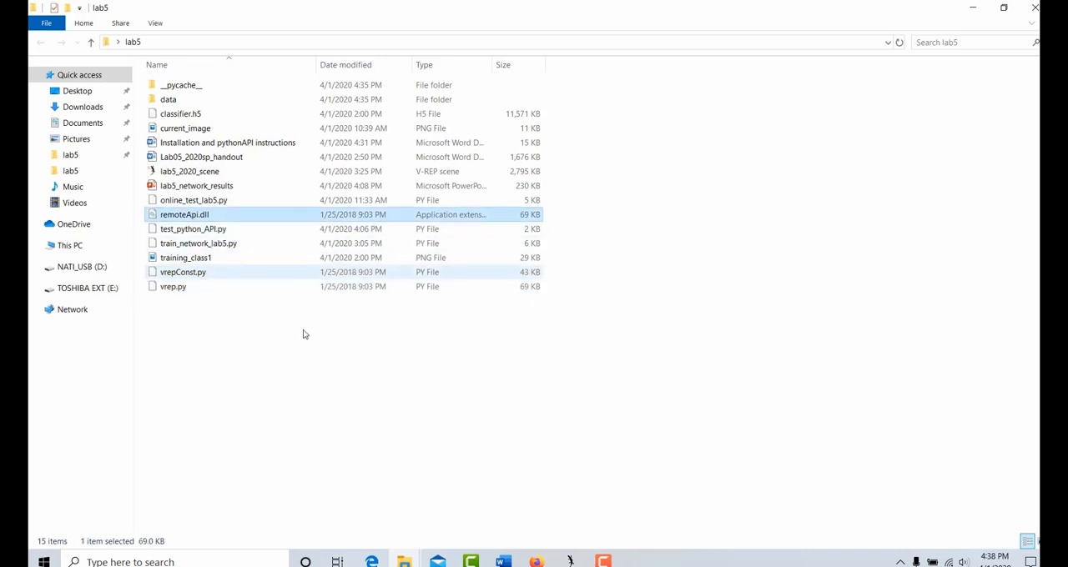
{"action": "left_click", "coordinate": [335, 383]}
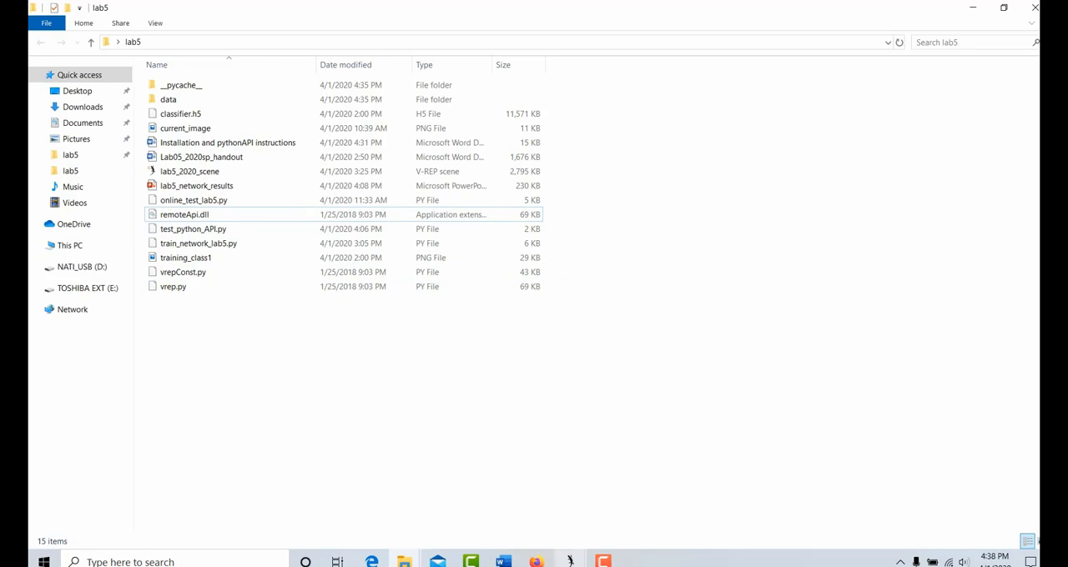
Switch to V-REP to view the robot and conveyors in lab5_2020_scene, then return to the lab5 folder window
{"action": "left_click", "coordinate": [570, 561]}
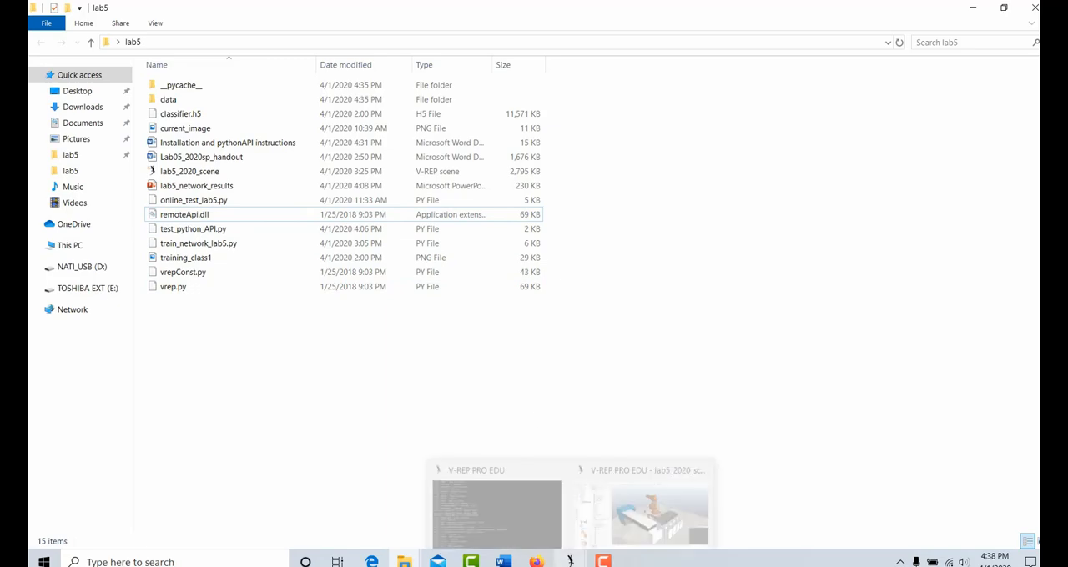
{"action": "left_click", "coordinate": [621, 519]}
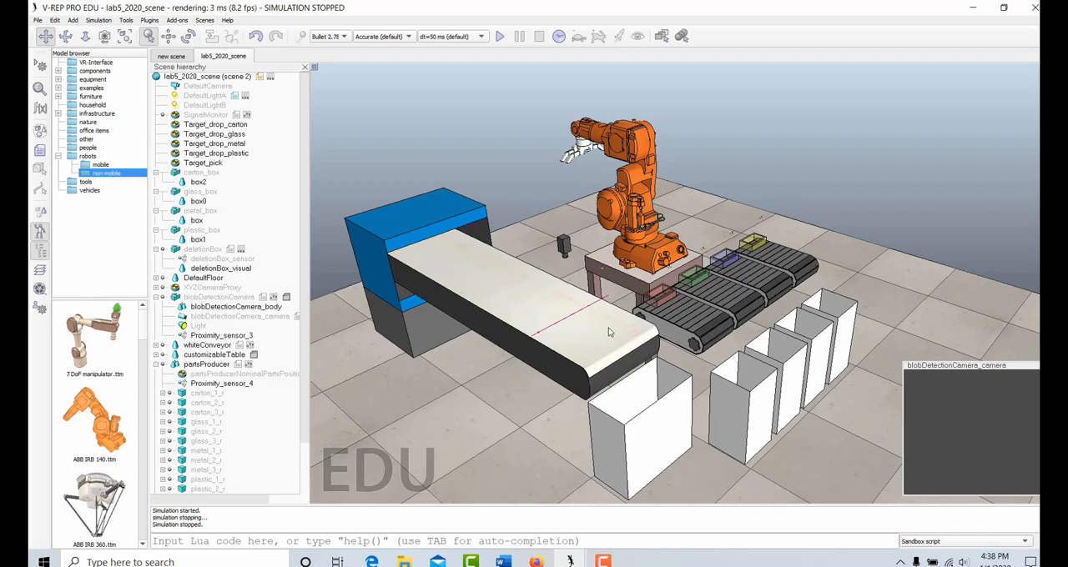
{"action": "left_click_drag", "start_coordinate": [637, 366], "coordinate": [639, 344]}
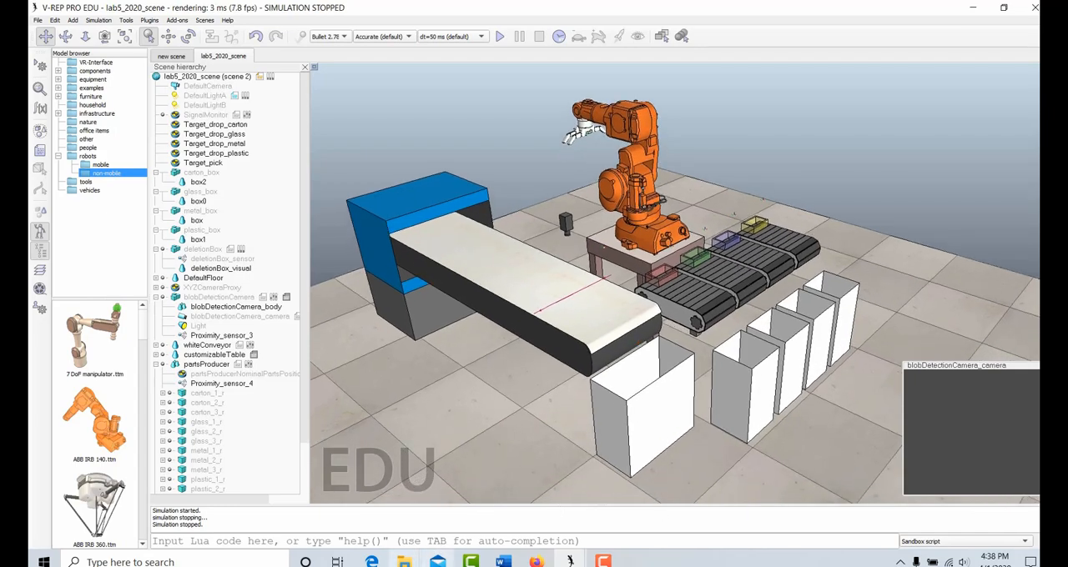
{"action": "left_click", "coordinate": [423, 524]}
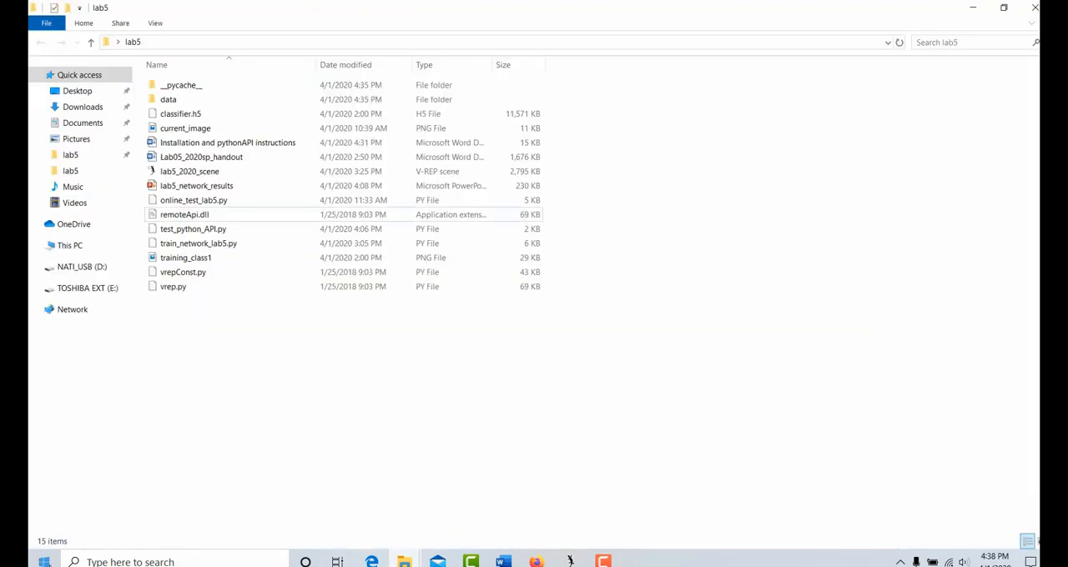
Find Spyder (Anaconda3) with the Windows search and launch it
{"action": "left_click", "coordinate": [88, 561]}
{"action": "type", "text": "spy"}
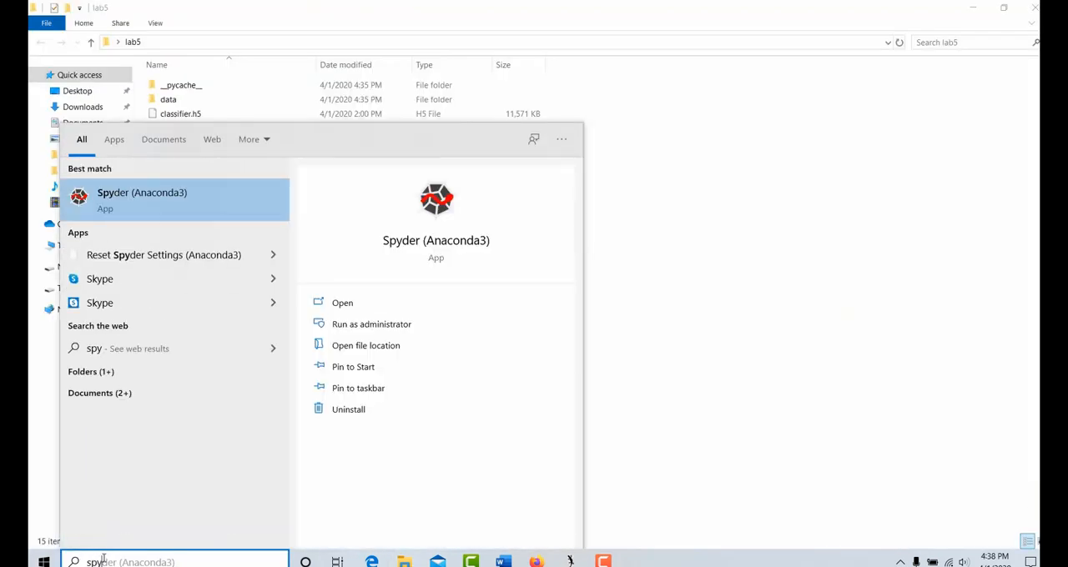
{"action": "key", "text": "Return"}
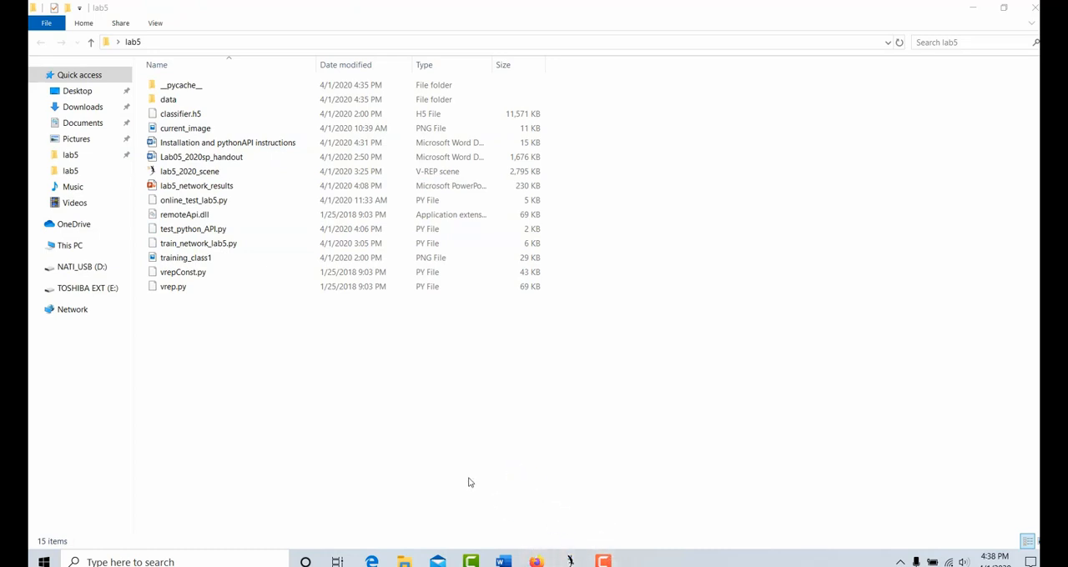
{"action": "left_click", "coordinate": [73, 563]}
{"action": "type", "text": "anacp"}
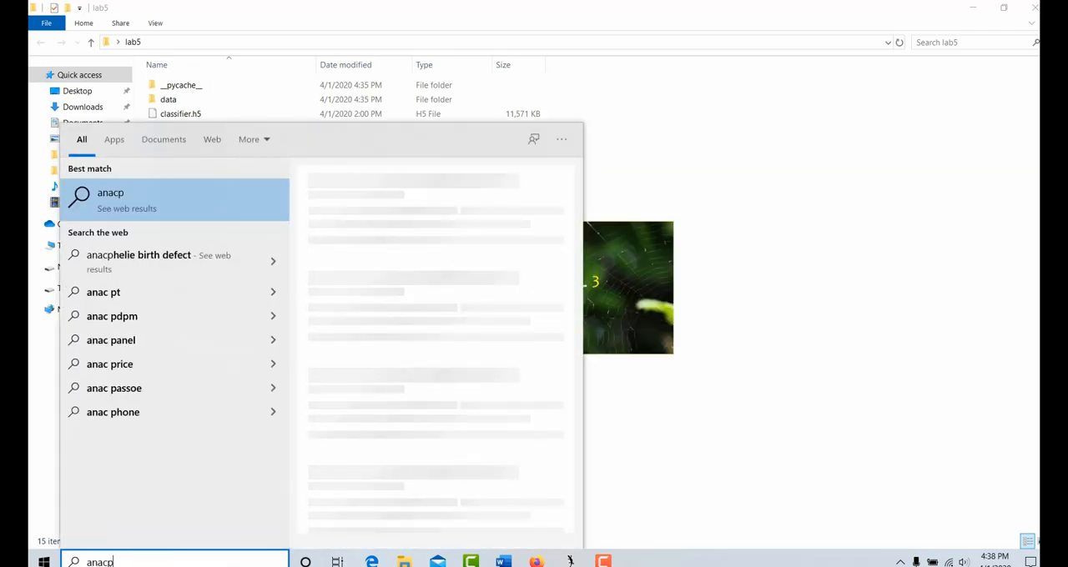
{"action": "key", "text": "Return"}
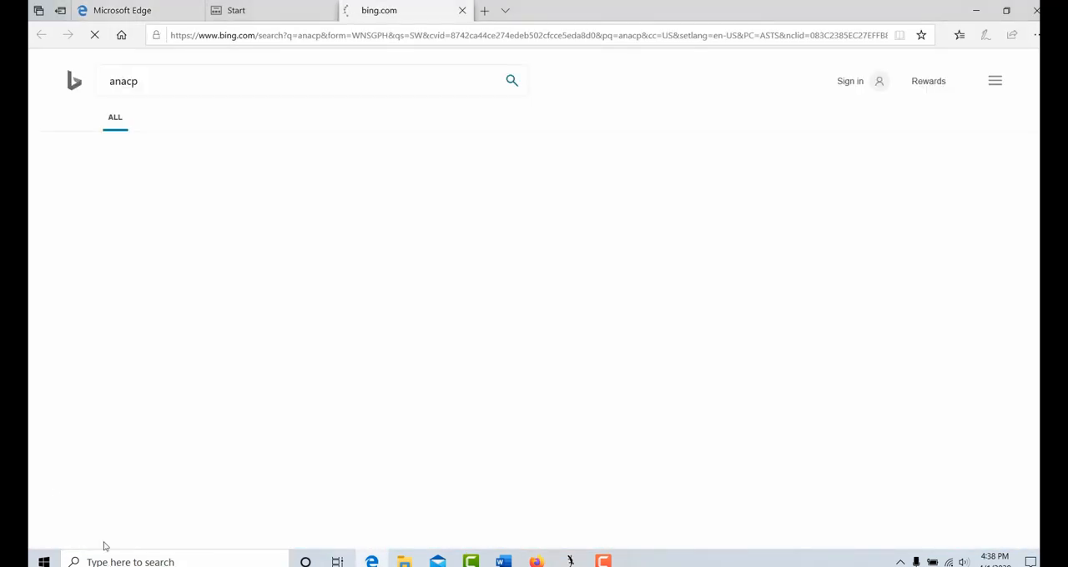
Open Anaconda Prompt (Anaconda3) and activate the environment with "conda activate tensorflow_cpu"
{"action": "left_click", "coordinate": [44, 562]}
{"action": "type", "text": "anacon"}
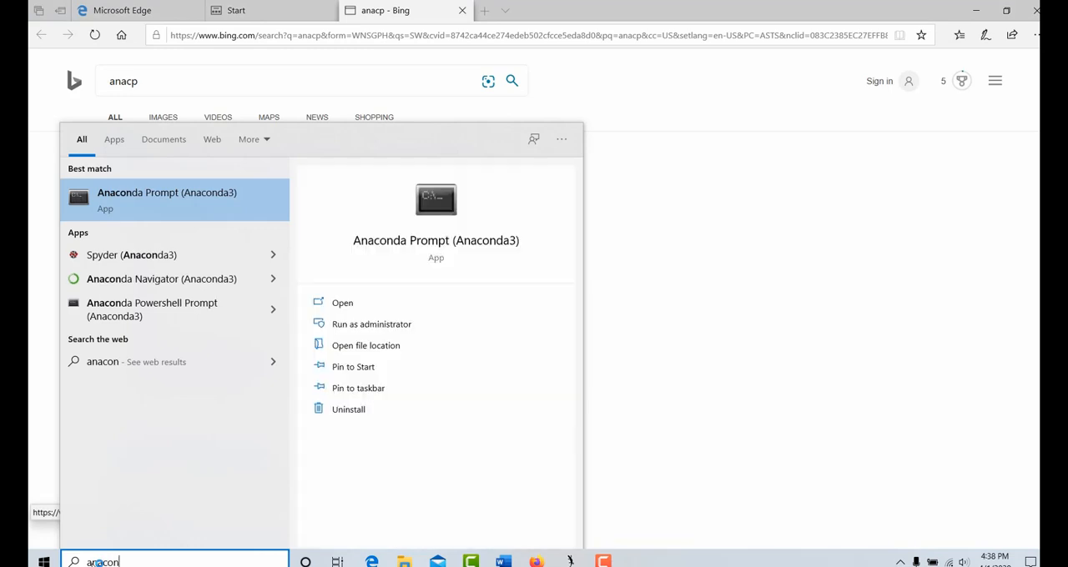
{"action": "key", "text": "Return"}
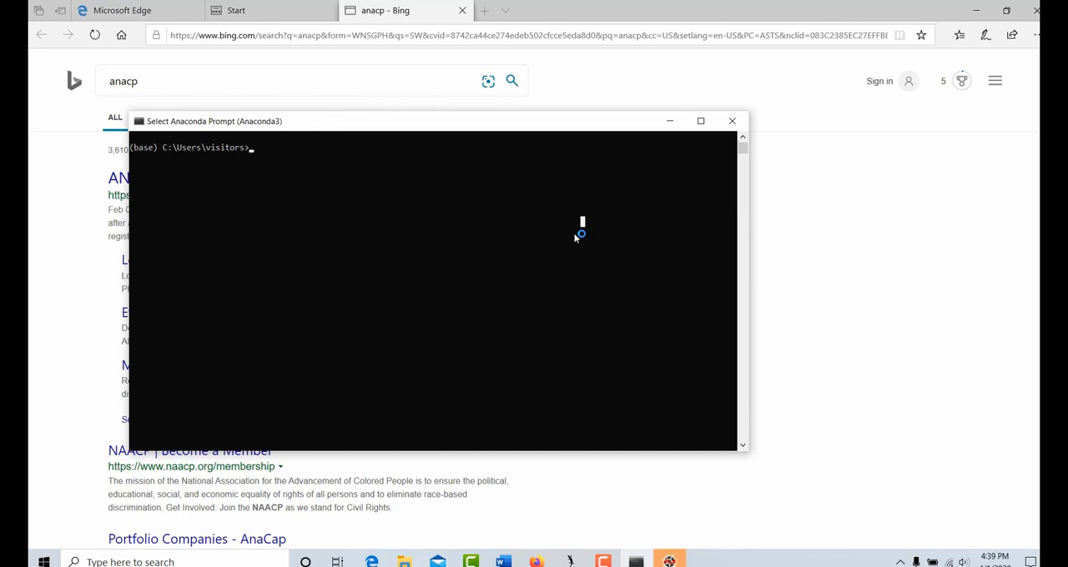
{"action": "type", "text": "conda ac"}
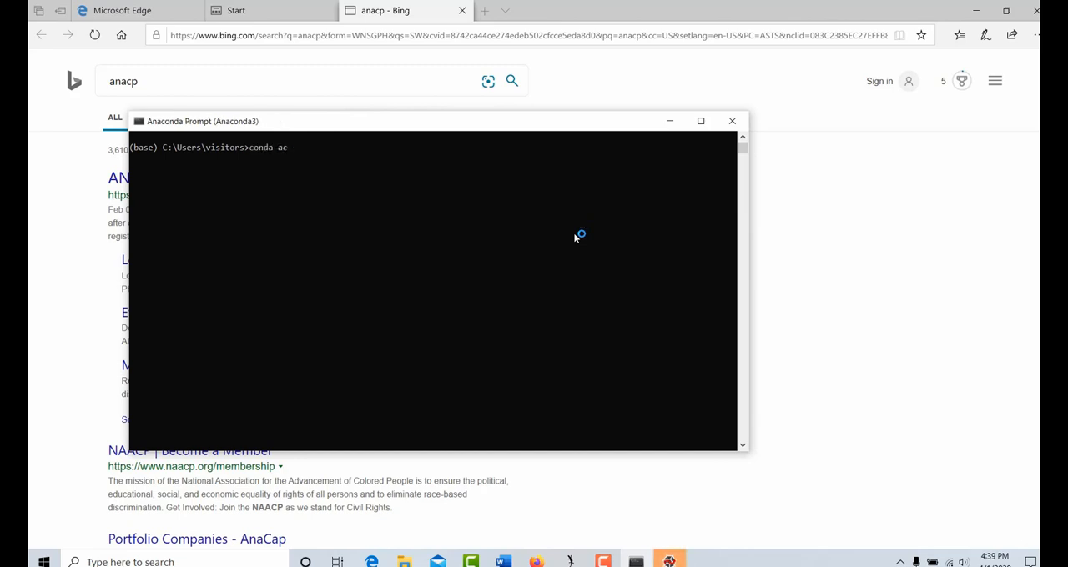
{"action": "type", "text": "tivate tensorflow_cpu"}
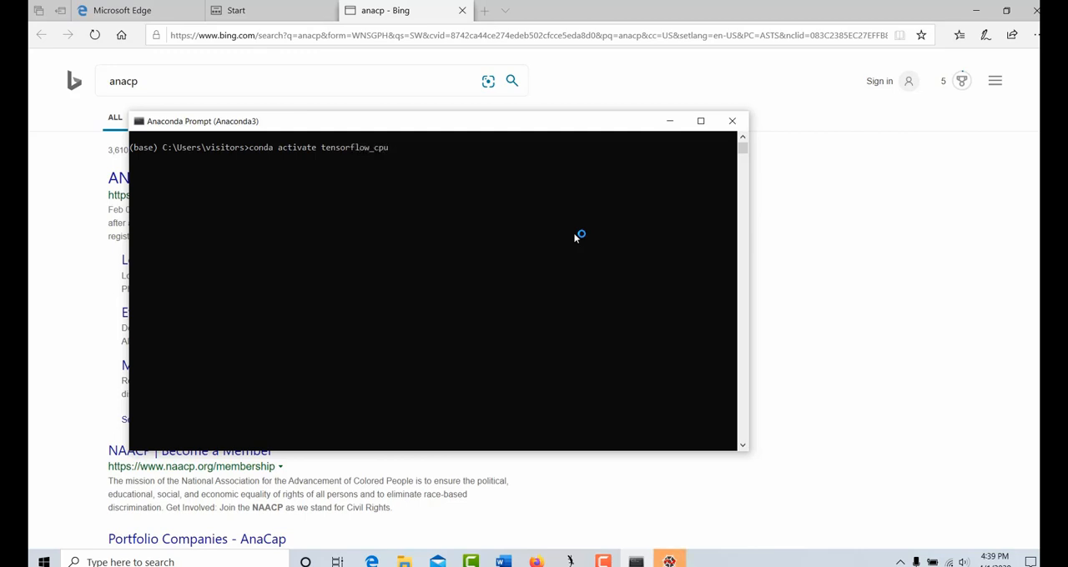
{"action": "key", "text": "Return"}
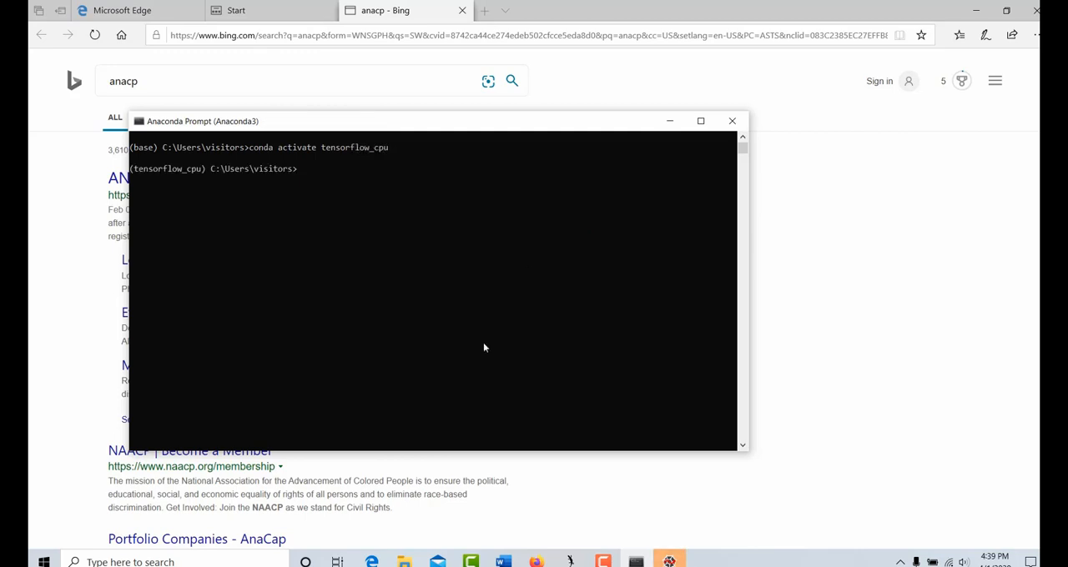
Copy the lab5 folder's path from File Explorer and change the Anaconda Prompt's directory to C:\Users\visitors\Desktop\lab5
{"action": "mouse_move", "coordinate": [404, 560]}
{"action": "left_click", "coordinate": [475, 488]}
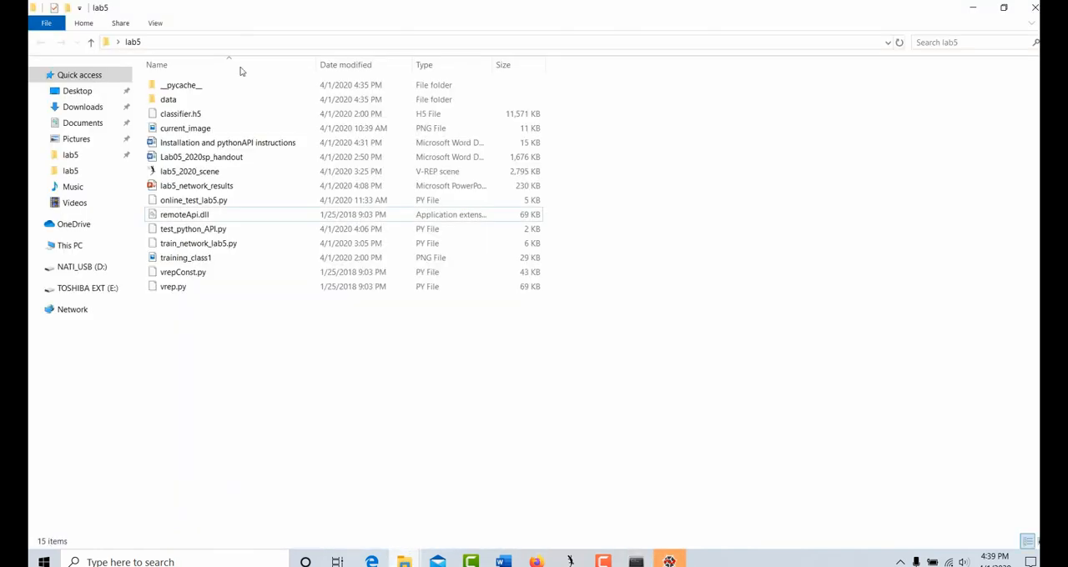
{"action": "left_click", "coordinate": [330, 42]}
{"action": "key", "text": "ctrl+c"}
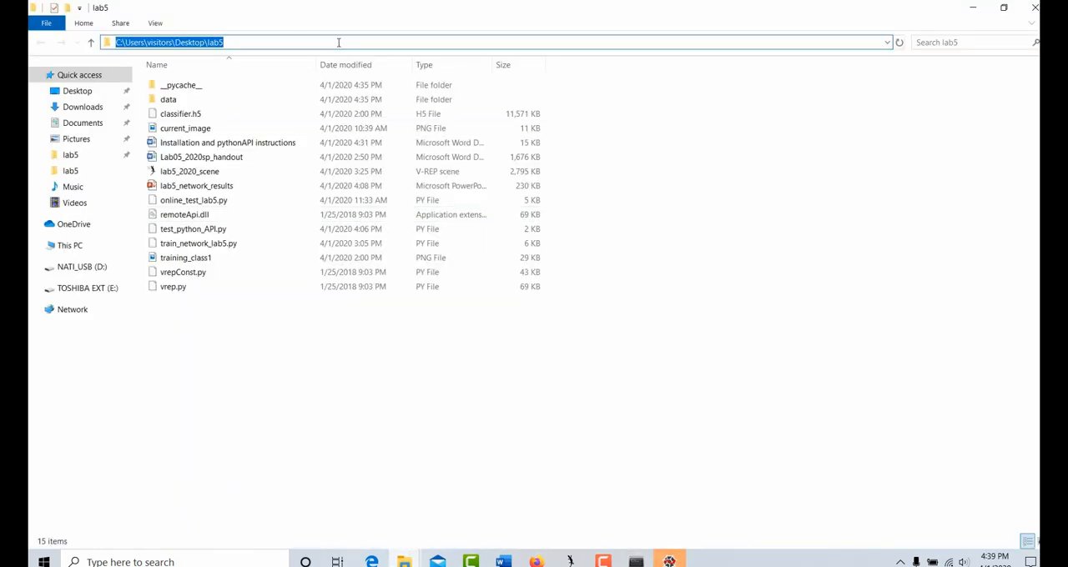
{"action": "left_click", "coordinate": [636, 561]}
{"action": "left_click", "coordinate": [534, 296]}
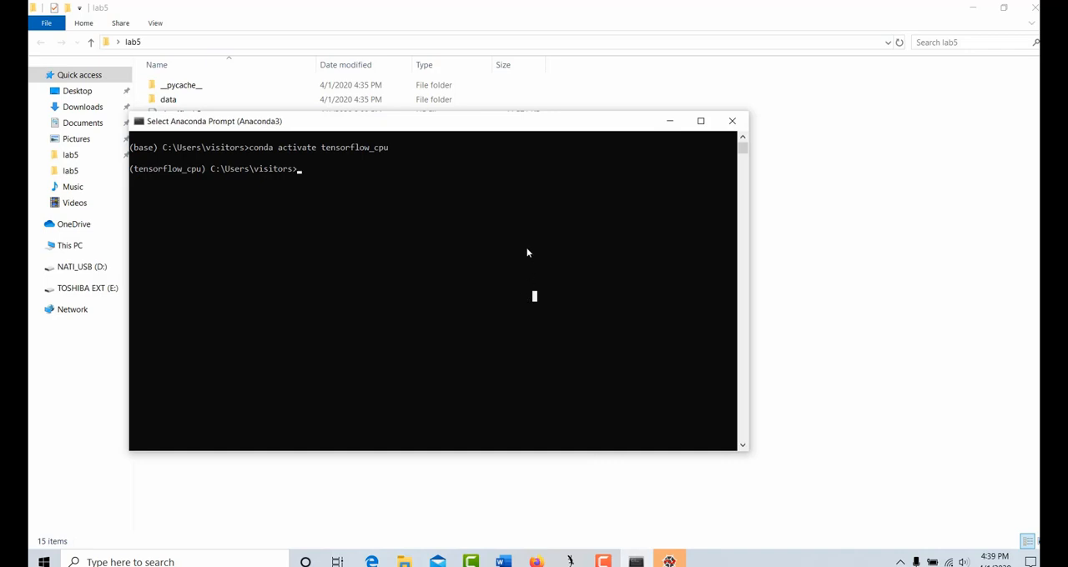
{"action": "type", "text": "cd"}
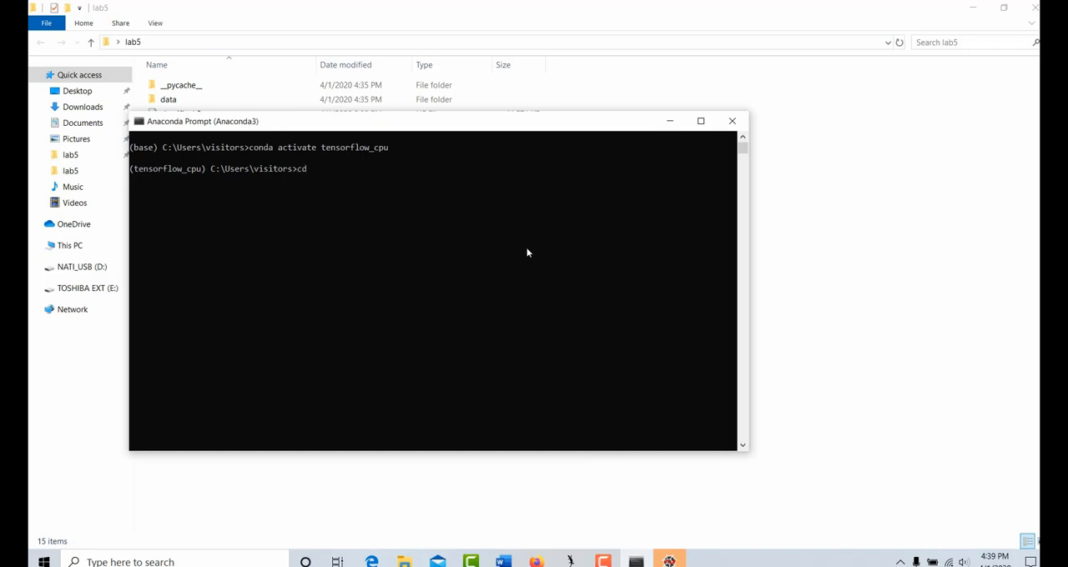
{"action": "key", "text": "ctrl+v"}
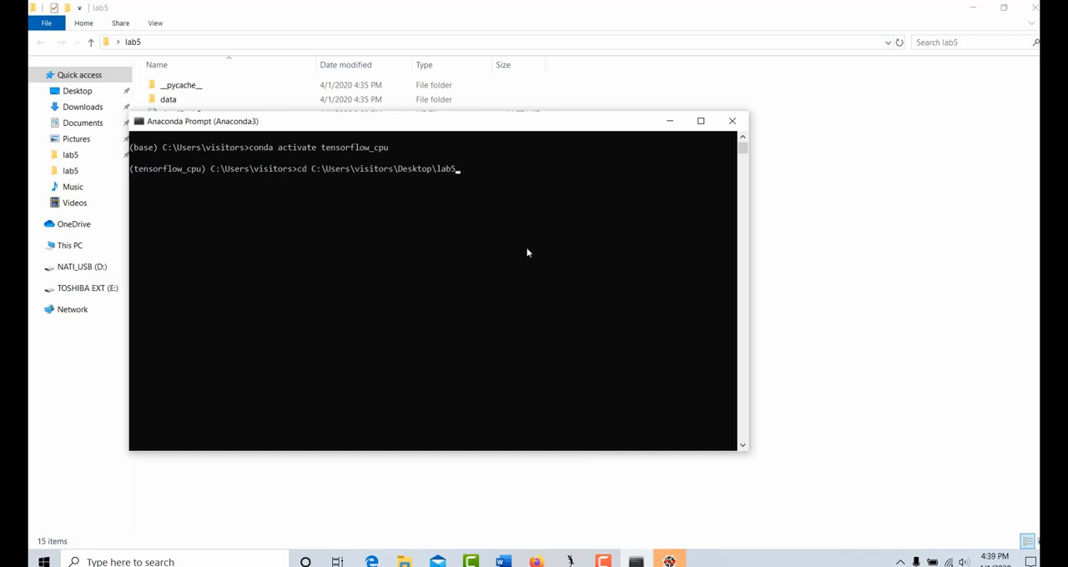
{"action": "key", "text": "Return"}
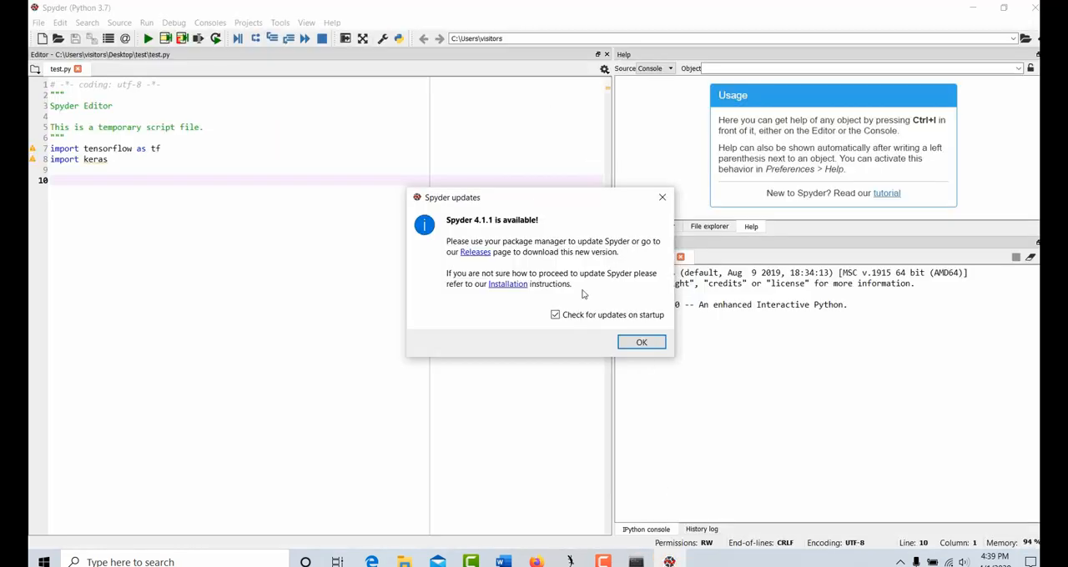
Dismiss Spyder's update notice and open test_python_API.py from the lab5 folder on TOSHIBA EXT (E:)
{"action": "left_click", "coordinate": [641, 343]}
{"action": "left_click", "coordinate": [60, 23]}
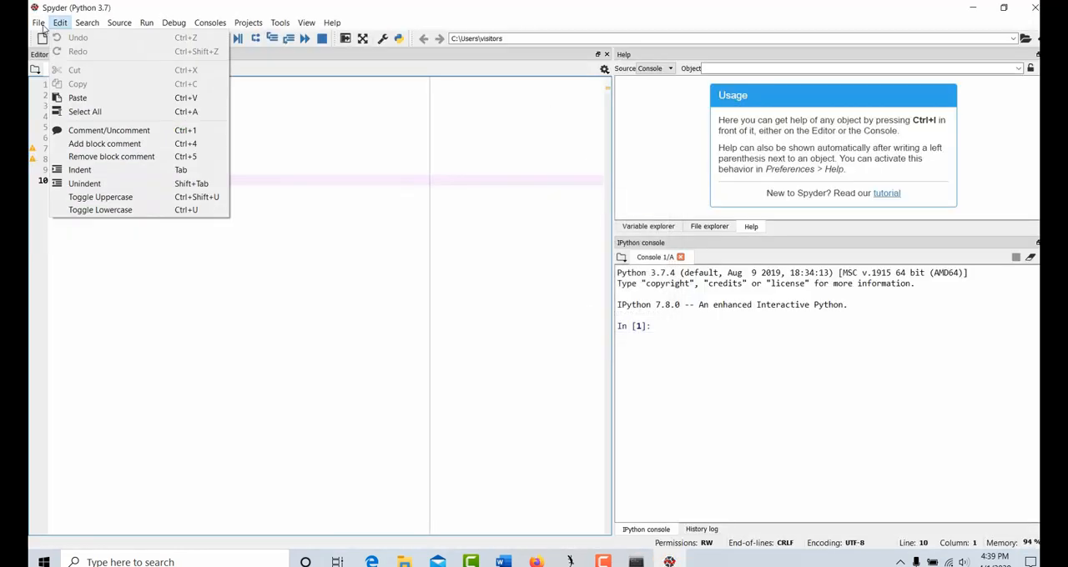
{"action": "mouse_move", "coordinate": [39, 23]}
{"action": "left_click", "coordinate": [59, 57]}
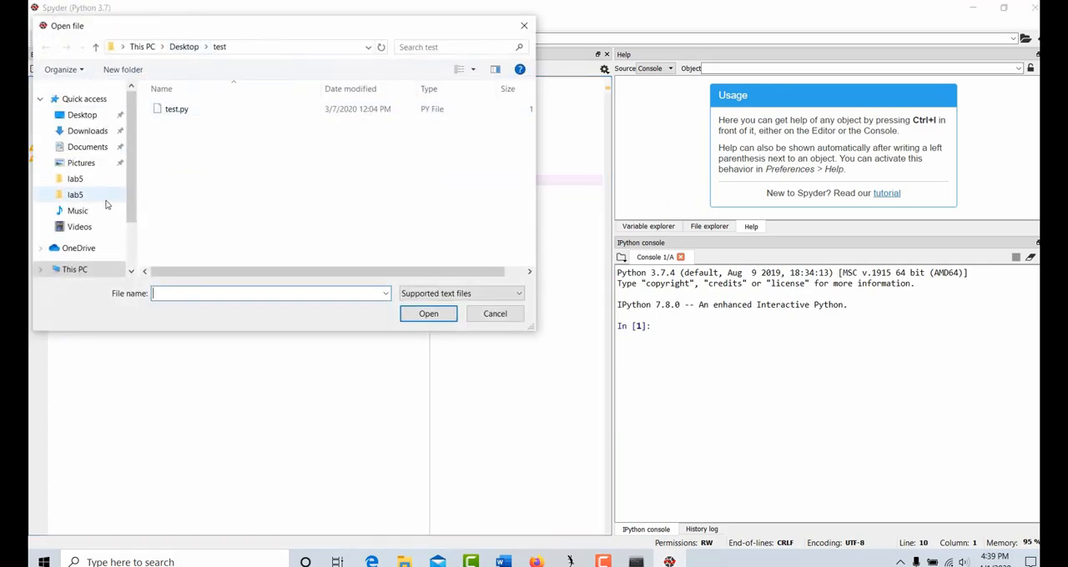
{"action": "left_click", "coordinate": [76, 179]}
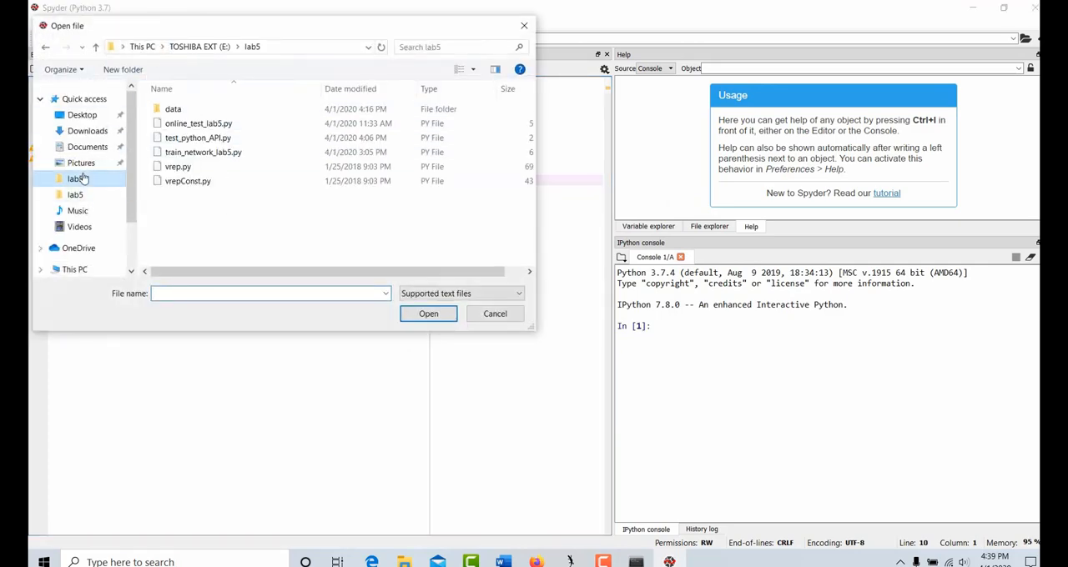
{"action": "double_click", "coordinate": [194, 140]}
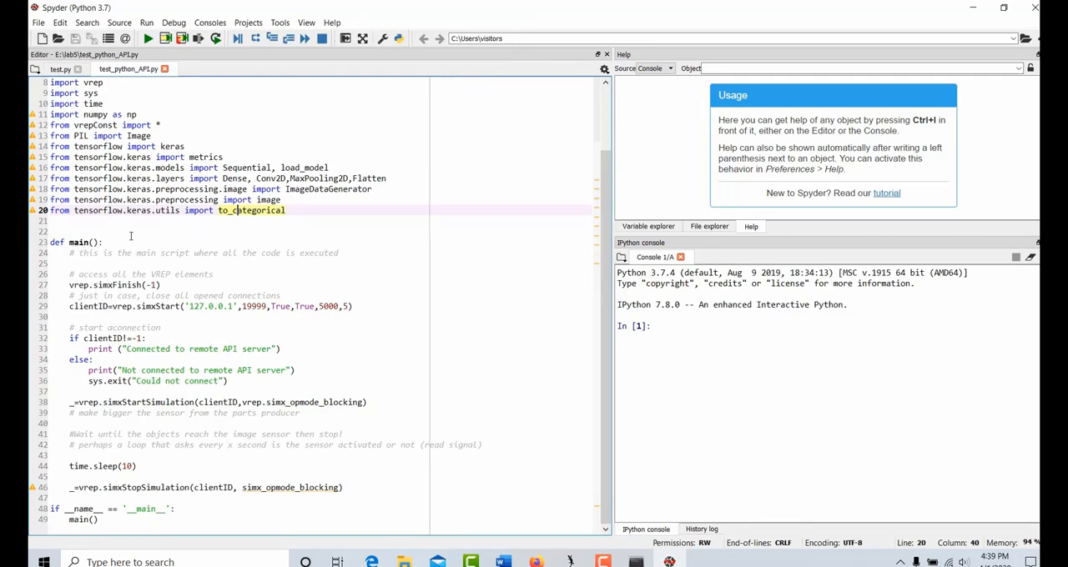
Examine the imports and the main function's V-REP connection and simulation calls in test_python_API.py
{"action": "left_click", "coordinate": [157, 235]}
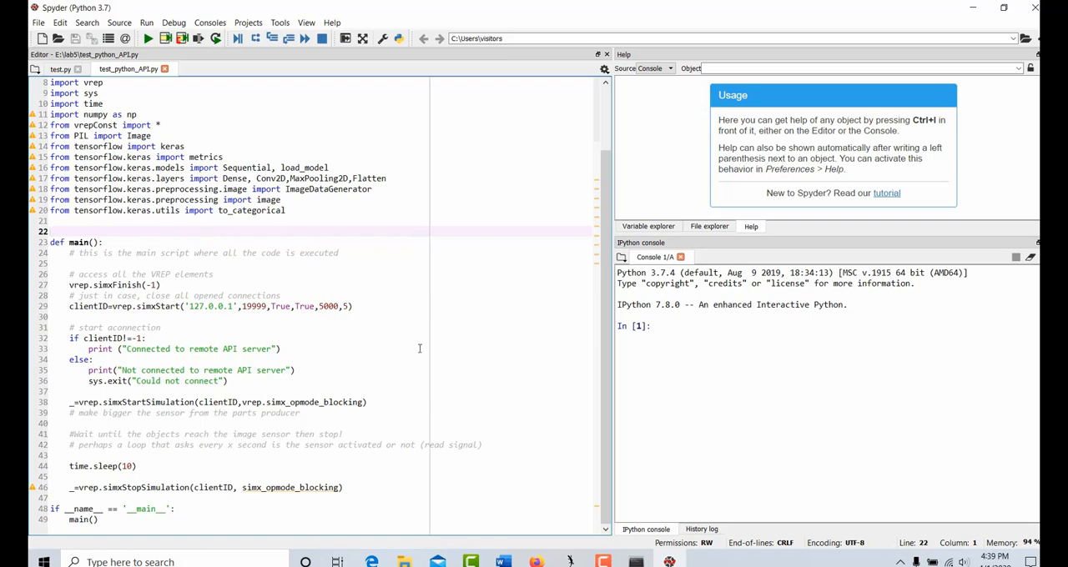
{"action": "left_click", "coordinate": [171, 284]}
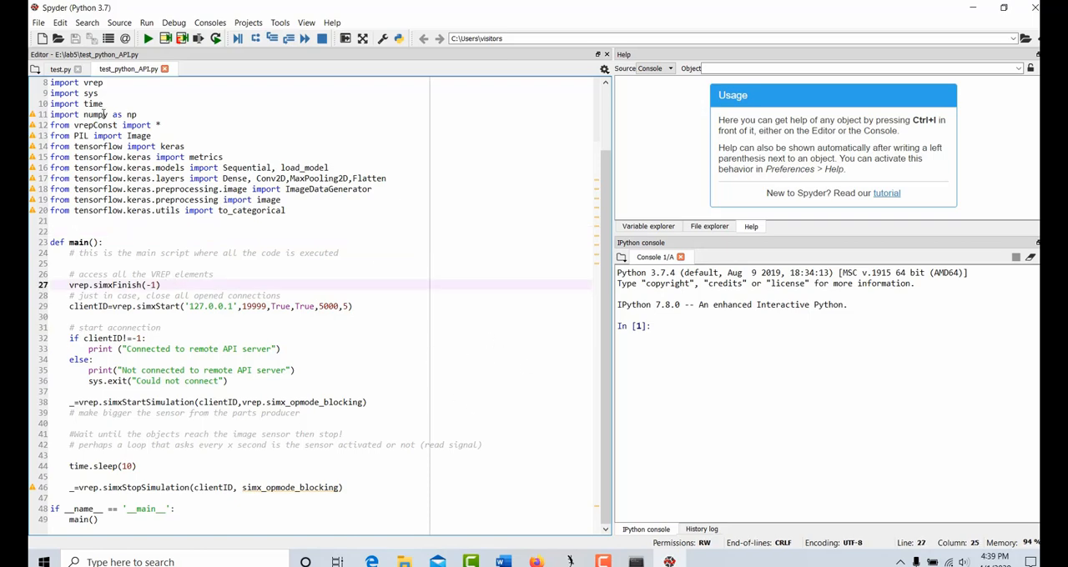
{"action": "scroll", "coordinate": [108, 117], "scroll_direction": "up", "scroll_amount": 2}
{"action": "scroll", "coordinate": [146, 188], "scroll_direction": "down", "scroll_amount": 2}
Switch to Anaconda Prompt, check the lab5_2020_scene in V-REP, and run "python test_python_API.py" in the lab5 directory
{"action": "left_click", "coordinate": [636, 562]}
{"action": "left_click", "coordinate": [430, 278]}
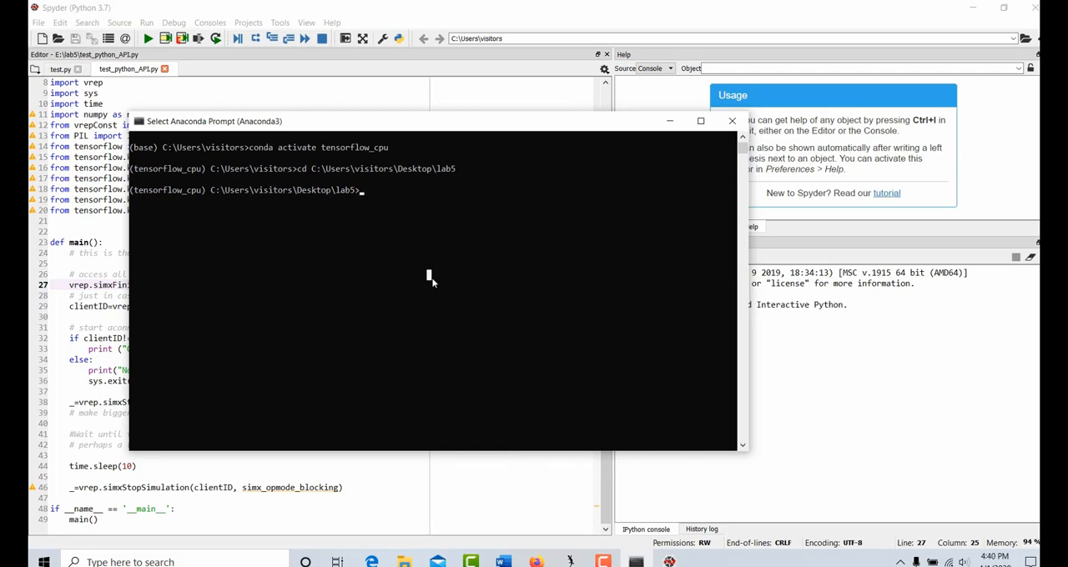
{"action": "type", "text": "py"}
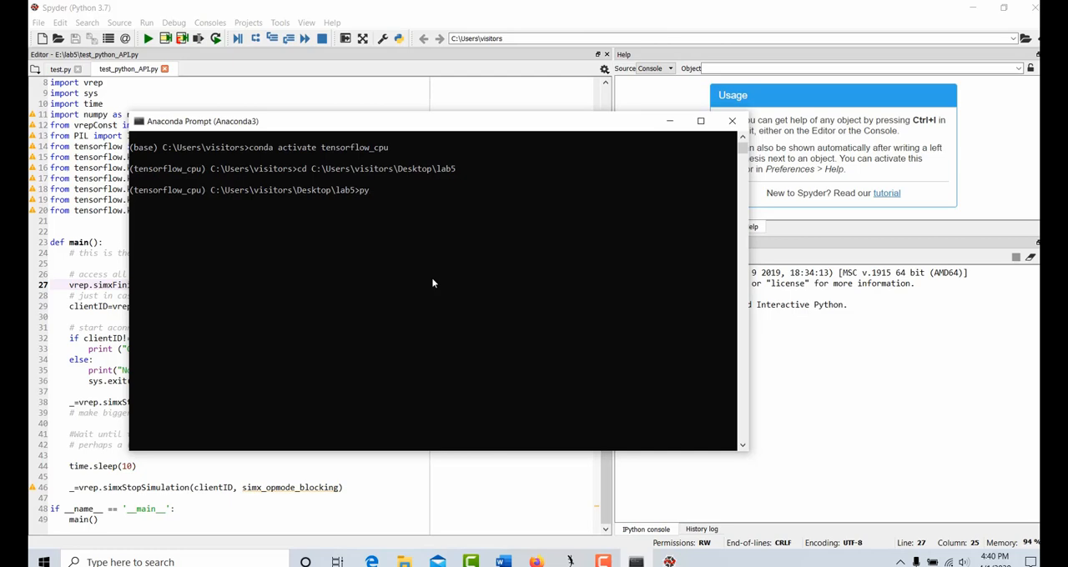
{"action": "left_click", "coordinate": [571, 561]}
{"action": "left_click", "coordinate": [642, 505]}
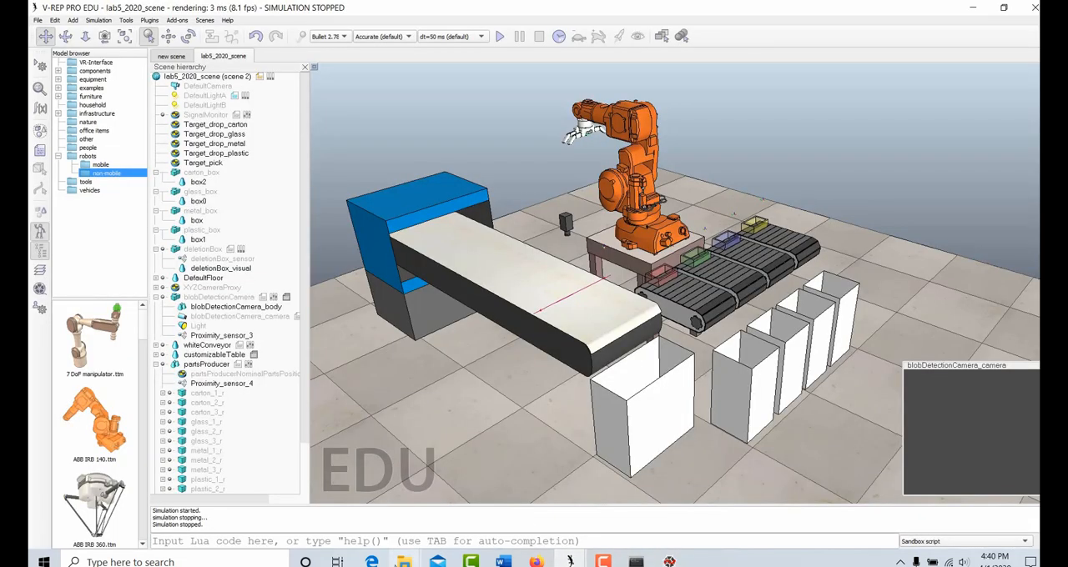
{"action": "left_click", "coordinate": [404, 562]}
{"action": "left_click", "coordinate": [425, 397]}
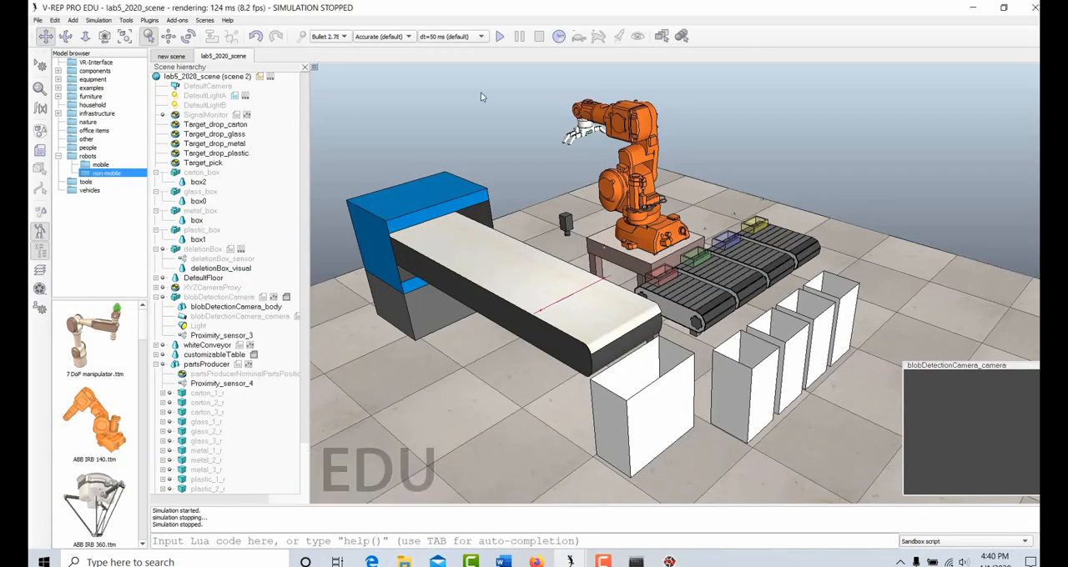
{"action": "left_click", "coordinate": [636, 562]}
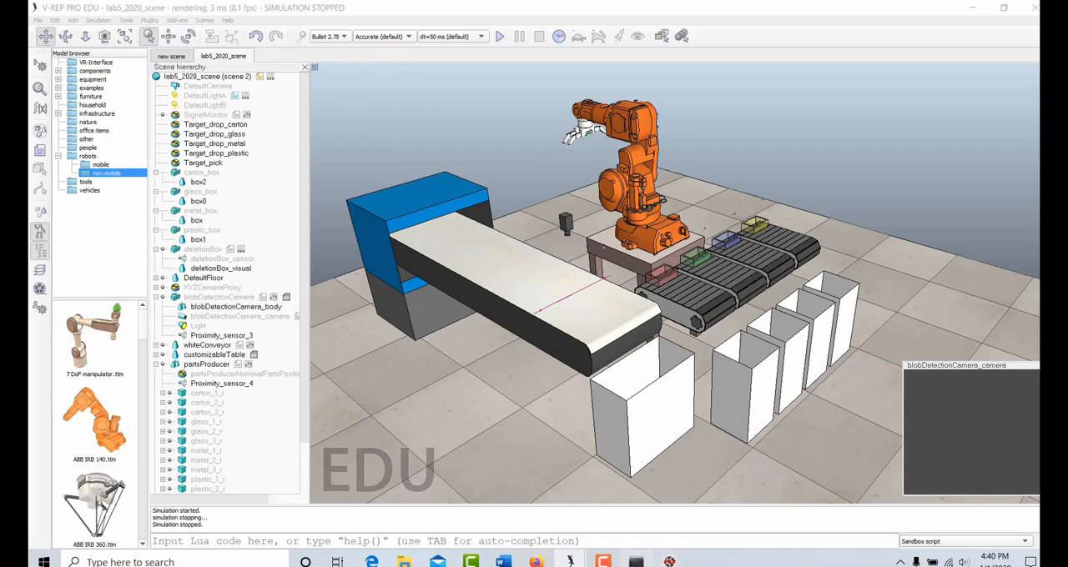
{"action": "type", "text": "python"}
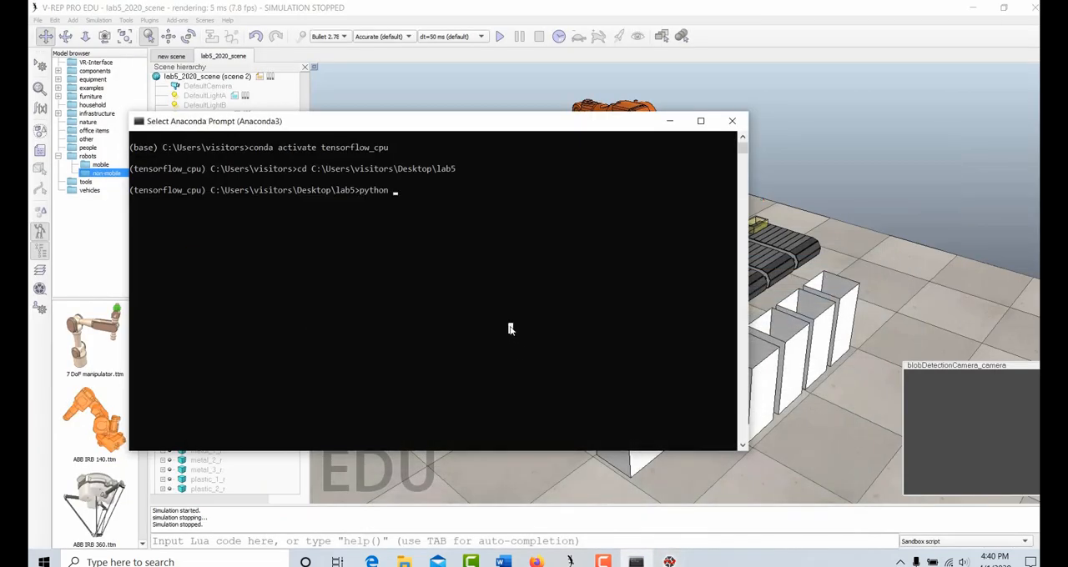
{"action": "type", "text": "test_p"}
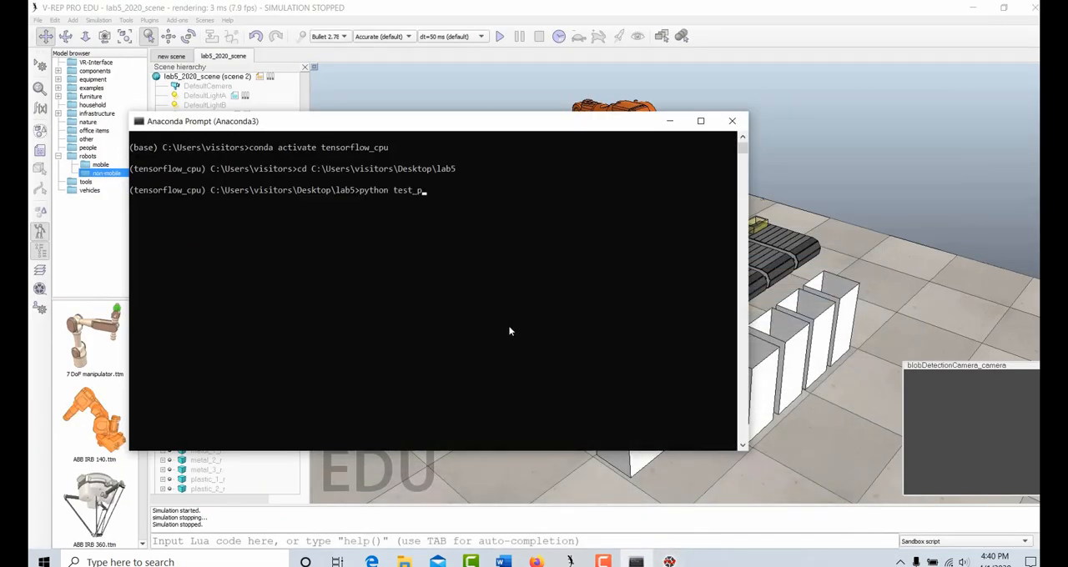
{"action": "key", "text": "Tab"}
{"action": "key", "text": "Return"}
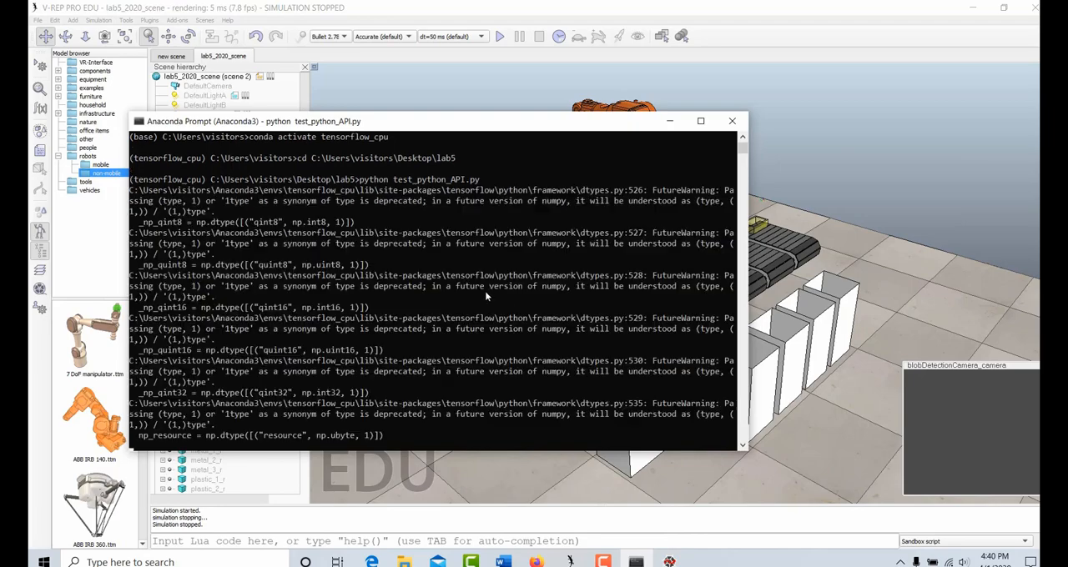
Reposition and widen the Anaconda Prompt window, and review the output of test_python_API.py
{"action": "left_click", "coordinate": [486, 295]}
{"action": "left_click_drag", "start_coordinate": [478, 122], "coordinate": [447, 120]}
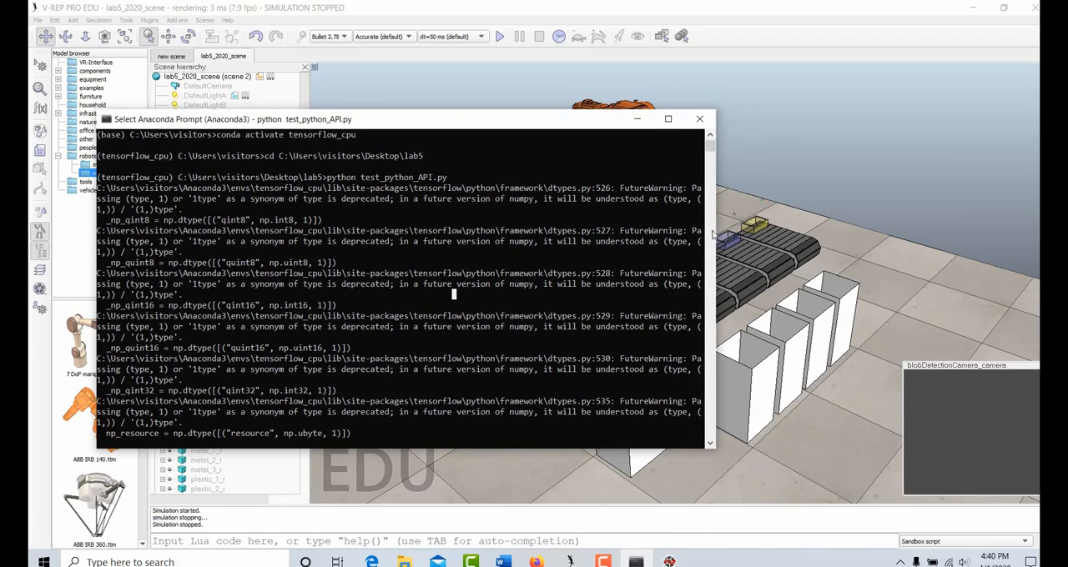
{"action": "left_click_drag", "start_coordinate": [716, 235], "coordinate": [871, 258]}
{"action": "left_click", "coordinate": [655, 305]}
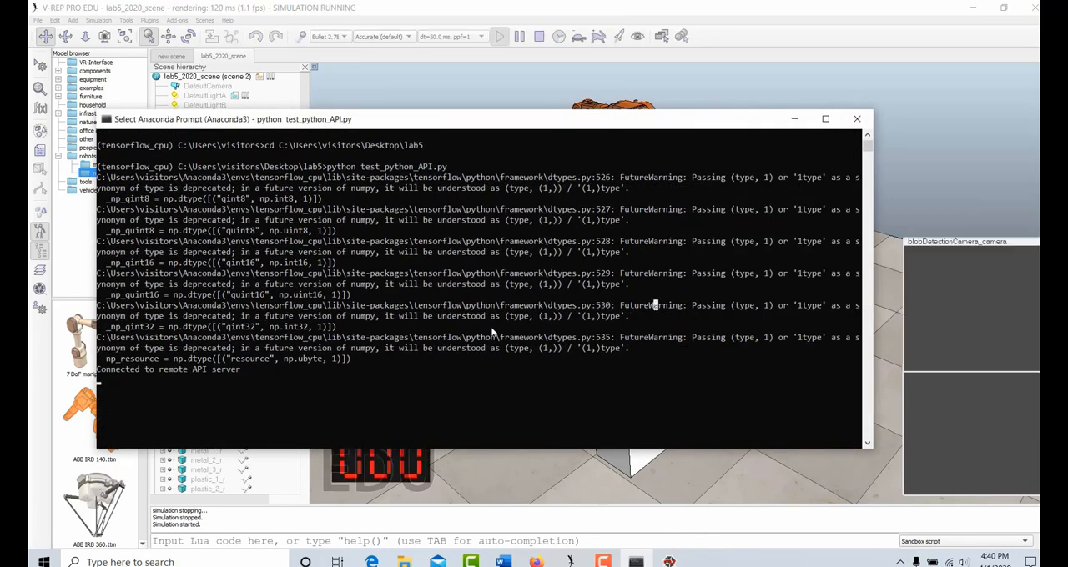
{"action": "left_click", "coordinate": [477, 369]}
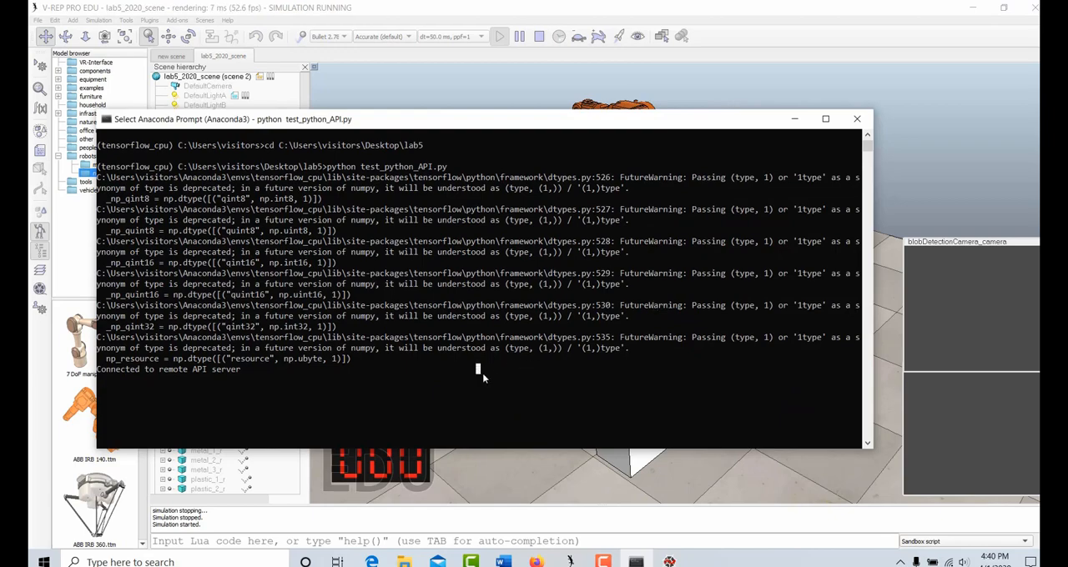
{"action": "left_click_drag", "start_coordinate": [365, 187], "coordinate": [362, 369]}
{"action": "left_click", "coordinate": [363, 369]}
{"action": "left_click", "coordinate": [391, 379]}
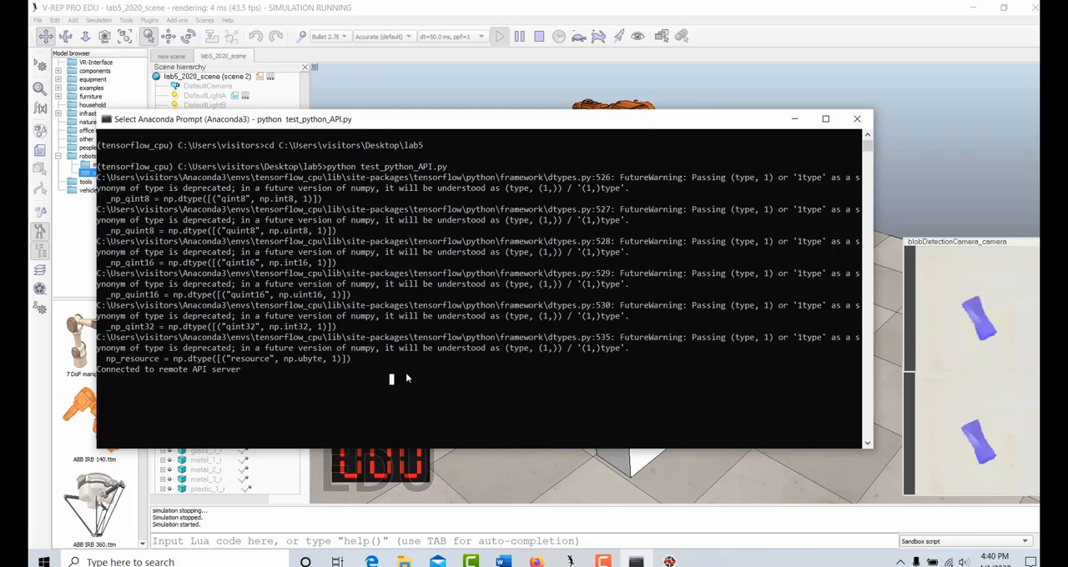
View the lab5_2020_scene simulation in V-REP and check the remote API connection line in Anaconda Prompt
{"action": "left_click", "coordinate": [527, 484]}
{"action": "left_click", "coordinate": [539, 37]}
{"action": "left_click_drag", "start_coordinate": [492, 192], "coordinate": [167, 174]}
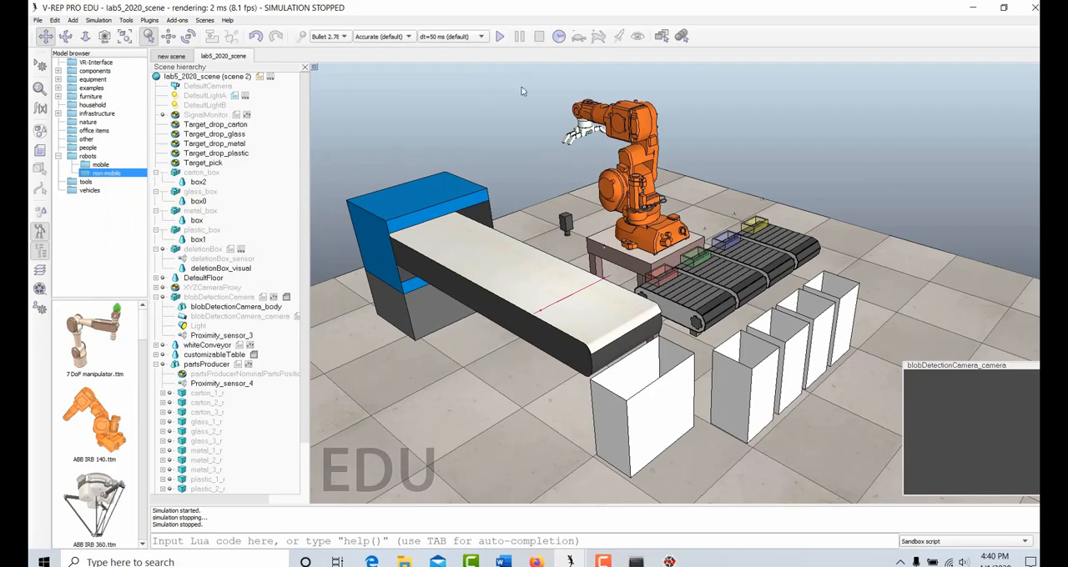
{"action": "left_click", "coordinate": [636, 562]}
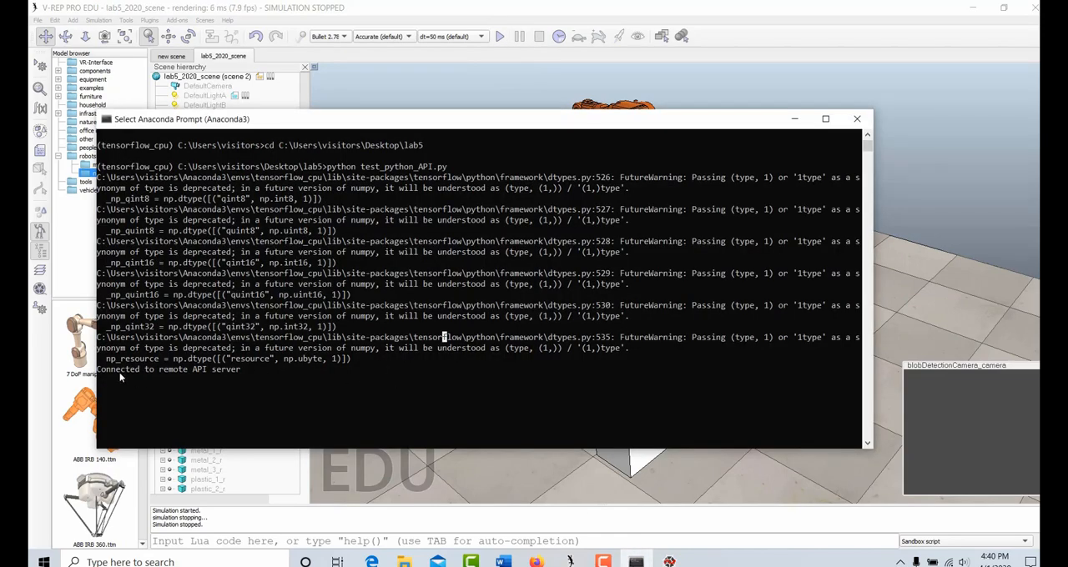
{"action": "left_click_drag", "start_coordinate": [104, 371], "coordinate": [253, 371]}
{"action": "left_click", "coordinate": [282, 381]}
Switch to Spyder and examine the simxFinish, simxStart and connection-check code in the main function of test_python_API.py
{"action": "left_click", "coordinate": [603, 561]}
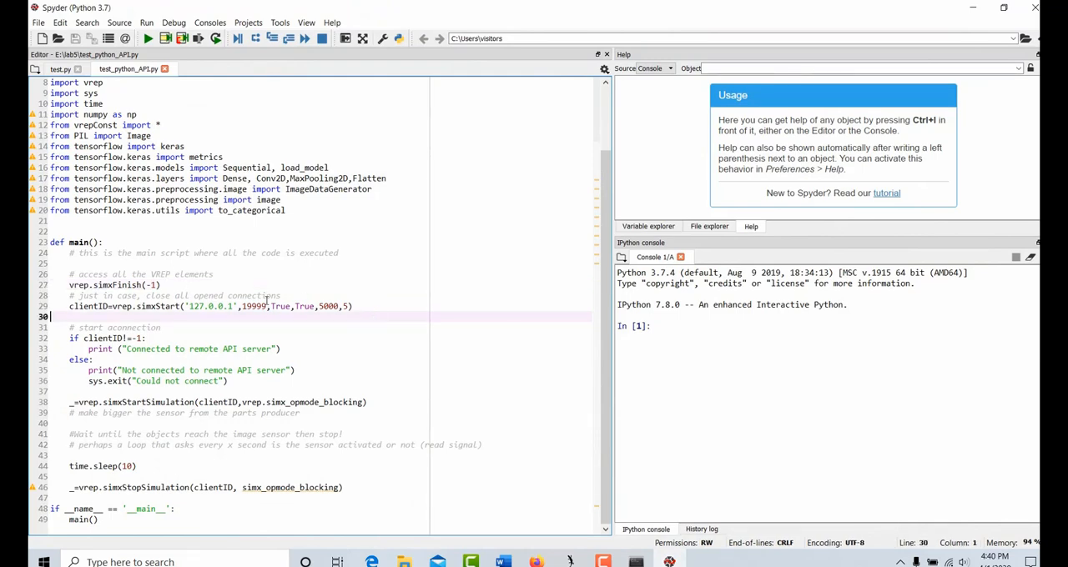
{"action": "left_click_drag", "start_coordinate": [64, 255], "coordinate": [342, 444]}
{"action": "left_click", "coordinate": [408, 420]}
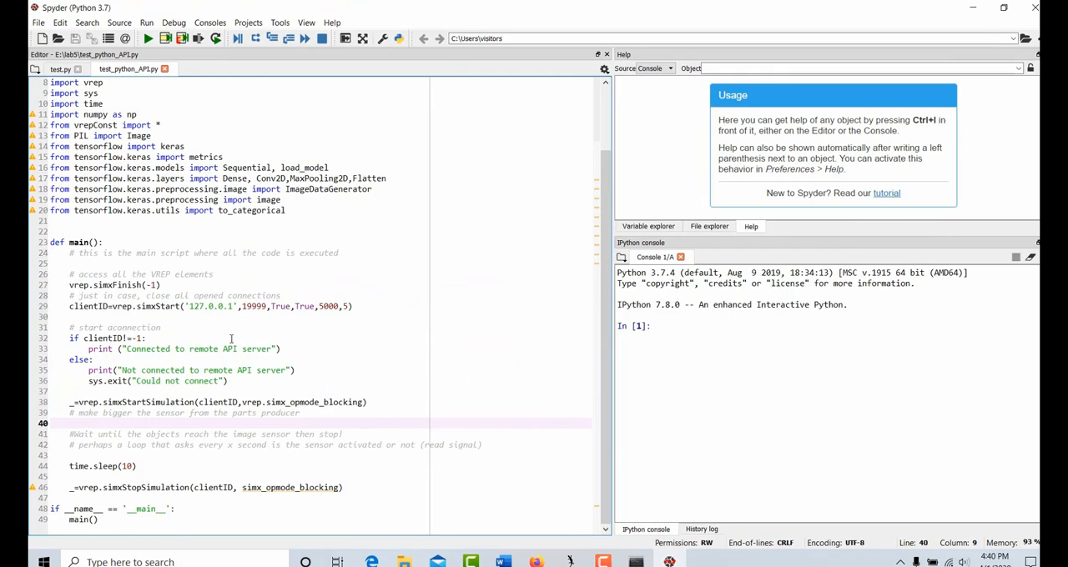
{"action": "left_click", "coordinate": [65, 274]}
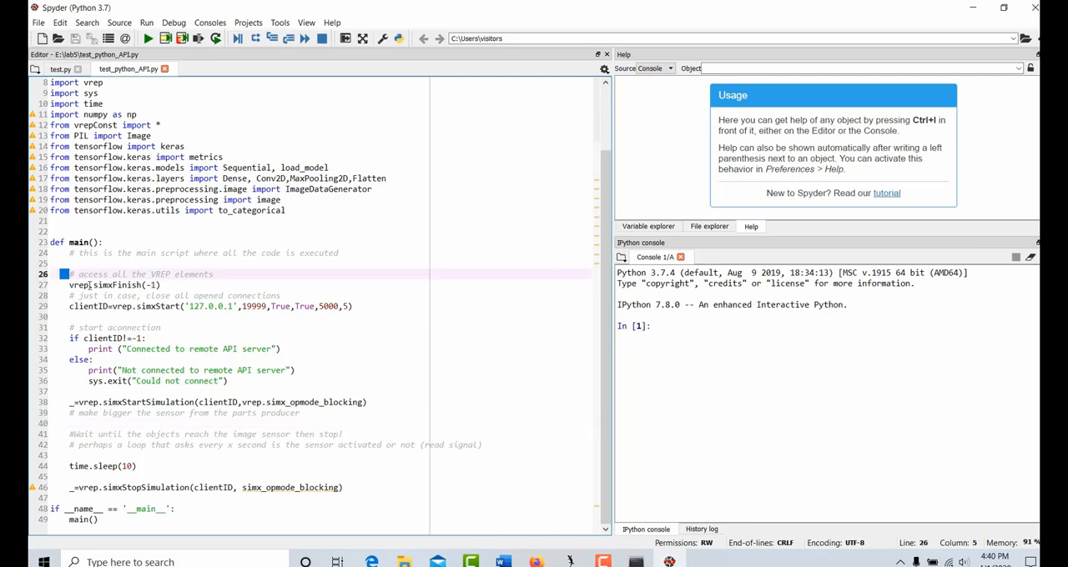
{"action": "left_click_drag", "start_coordinate": [191, 288], "coordinate": [93, 286]}
{"action": "left_click", "coordinate": [138, 306]}
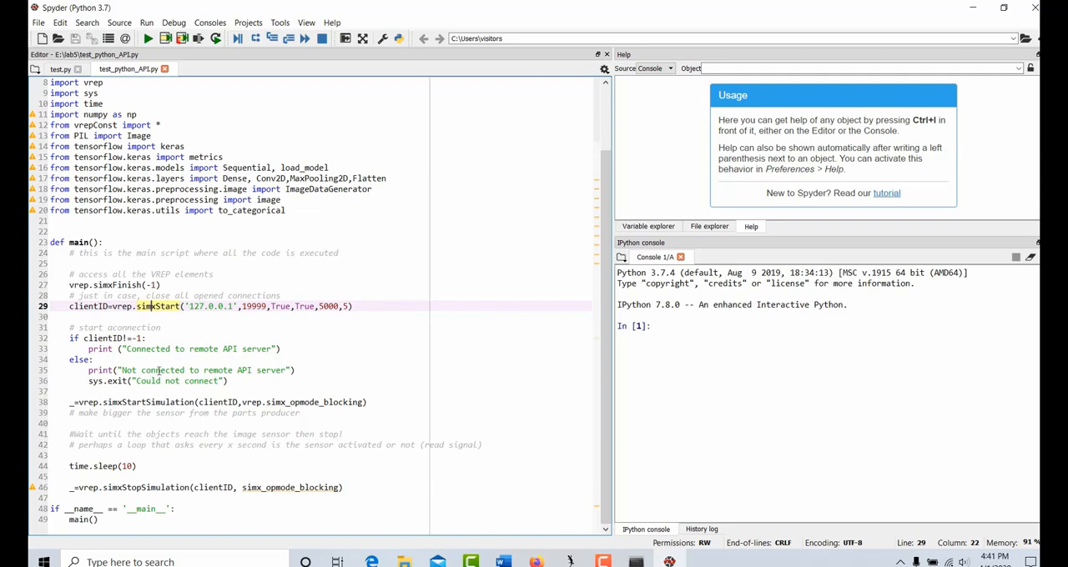
{"action": "left_click", "coordinate": [305, 370]}
{"action": "left_click", "coordinate": [316, 412]}
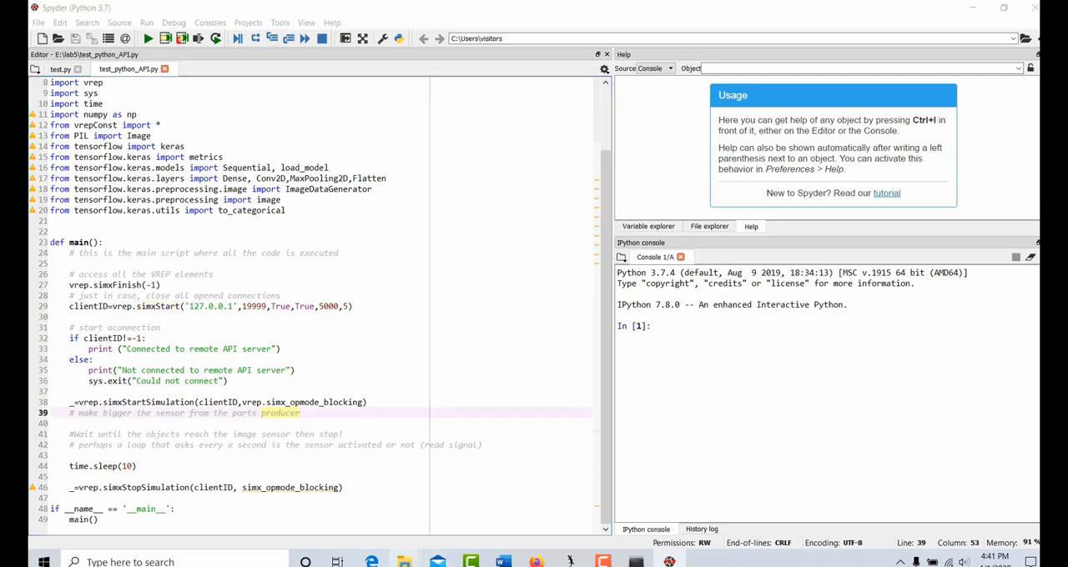
{"action": "left_click", "coordinate": [400, 295]}
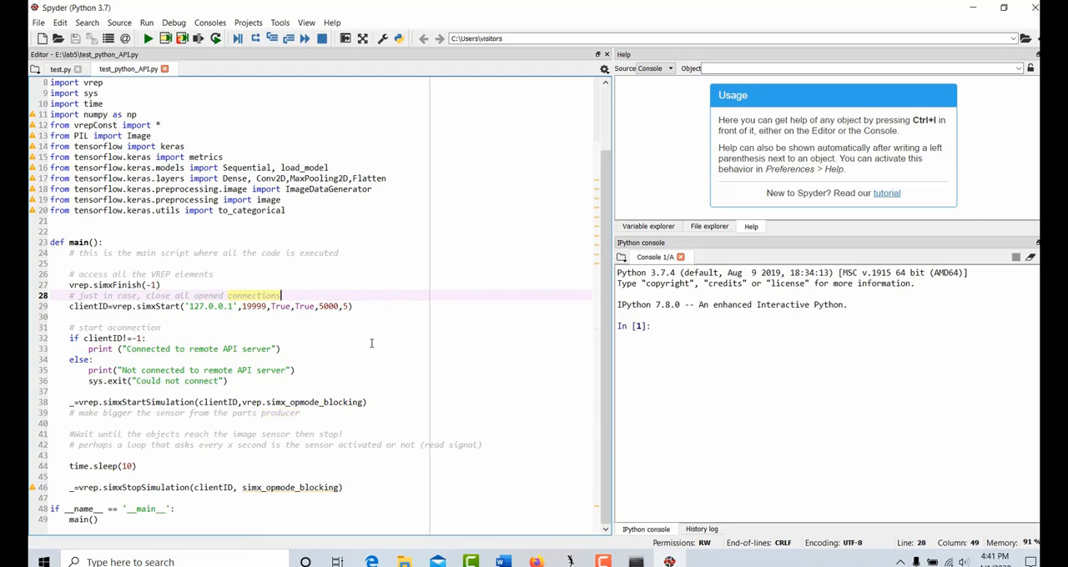
{"action": "left_click", "coordinate": [405, 478]}
Switch to the 64Bit folder in File Explorer and go up to V-REP's remoteApiBindings\lib\lib folder
{"action": "mouse_move", "coordinate": [407, 561]}
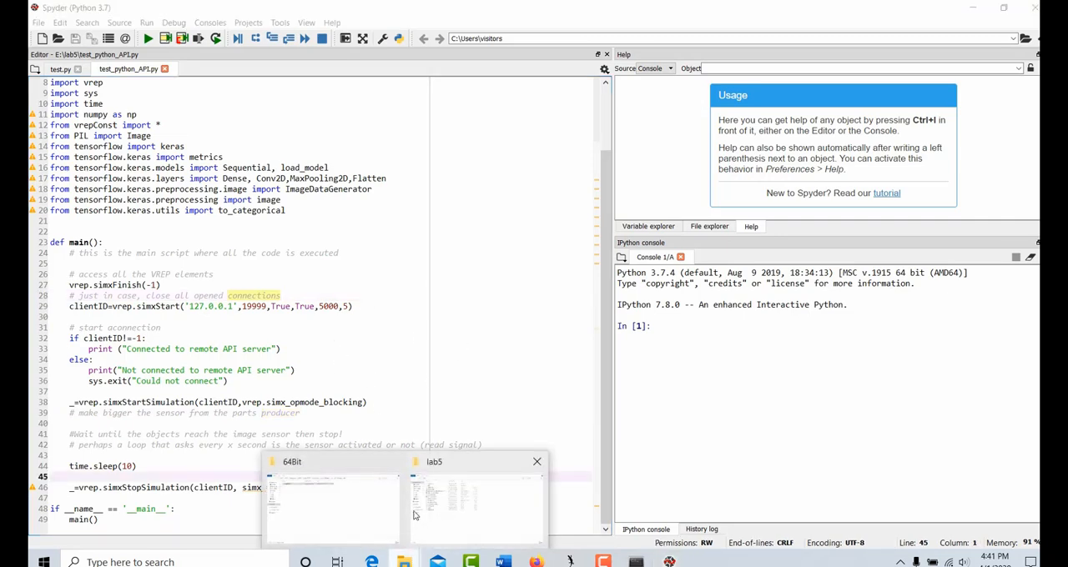
{"action": "left_click", "coordinate": [363, 523]}
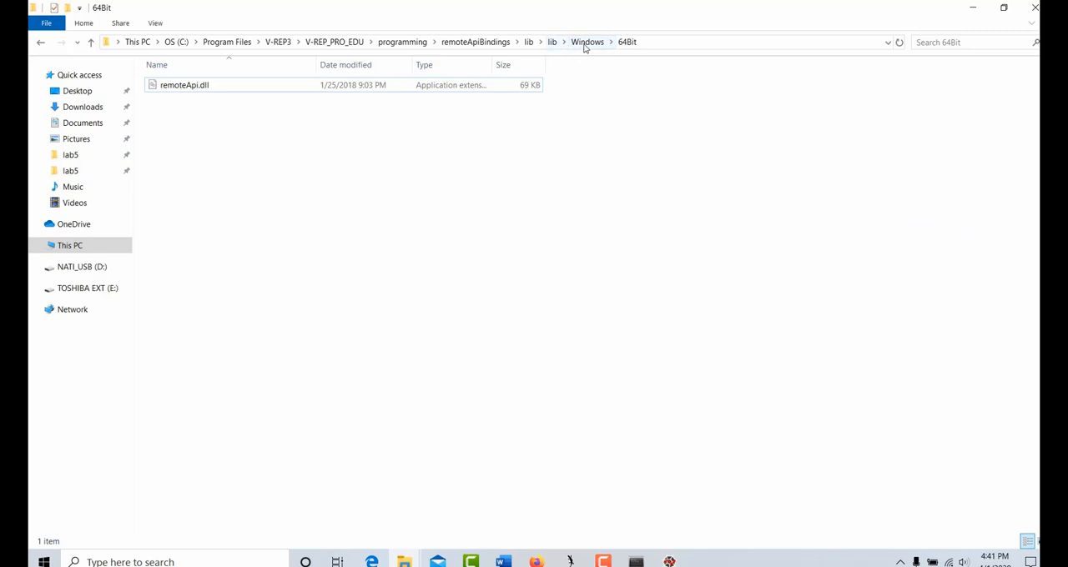
{"action": "left_click", "coordinate": [586, 44]}
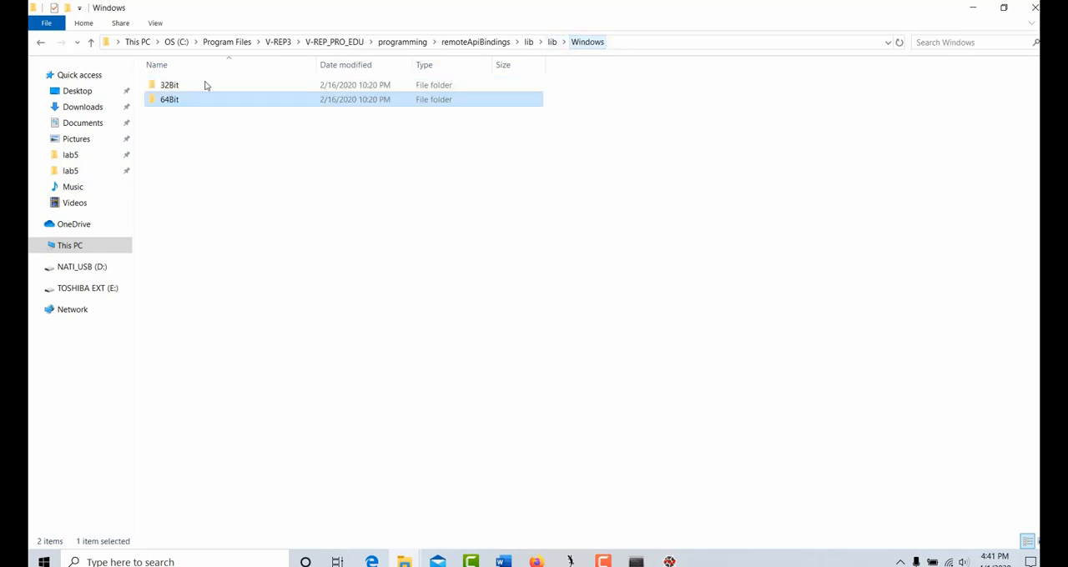
{"action": "left_click", "coordinate": [553, 42]}
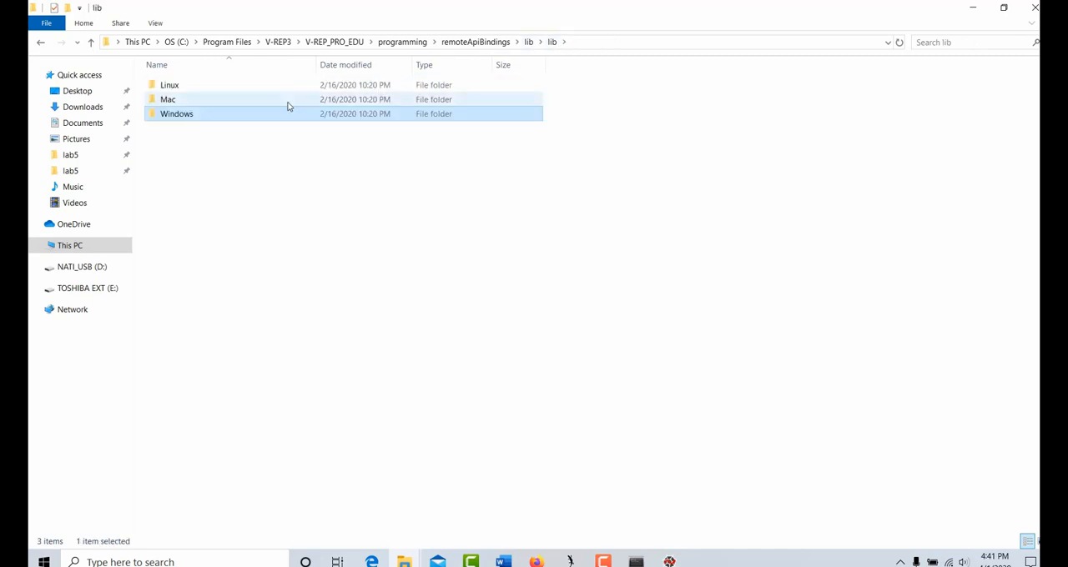